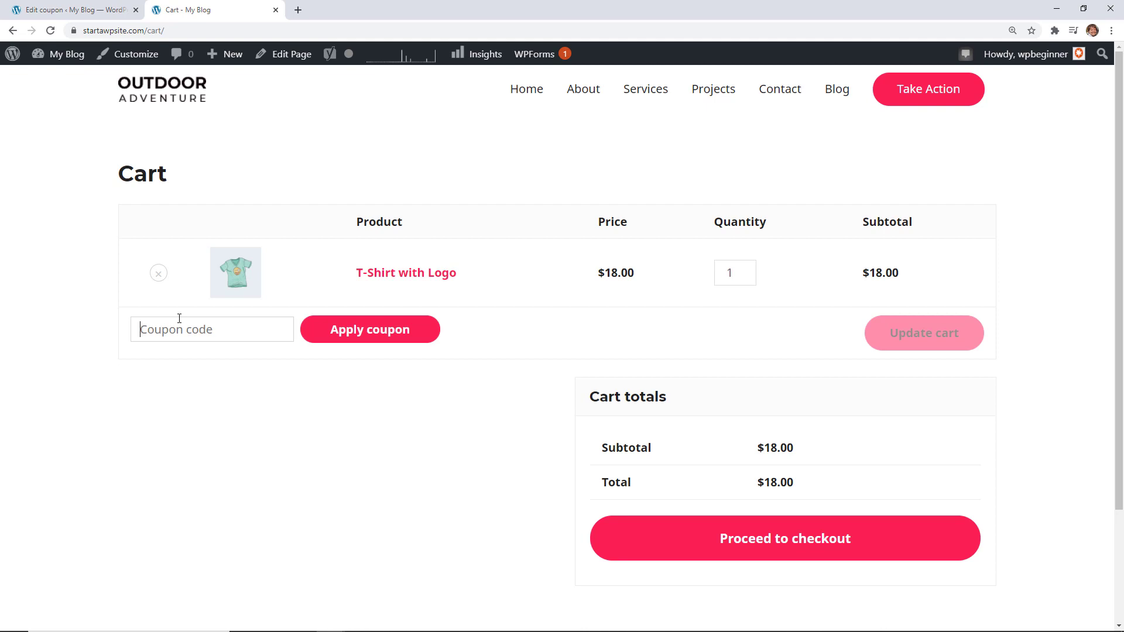
- Apply coupon BOGO, claim the deal via View My Deals, and confirm the birthday t-shirt at $0.00 in the cart
{"action": "type", "text": "BOGO"}
{"action": "left_click", "coordinate": [351, 329]}
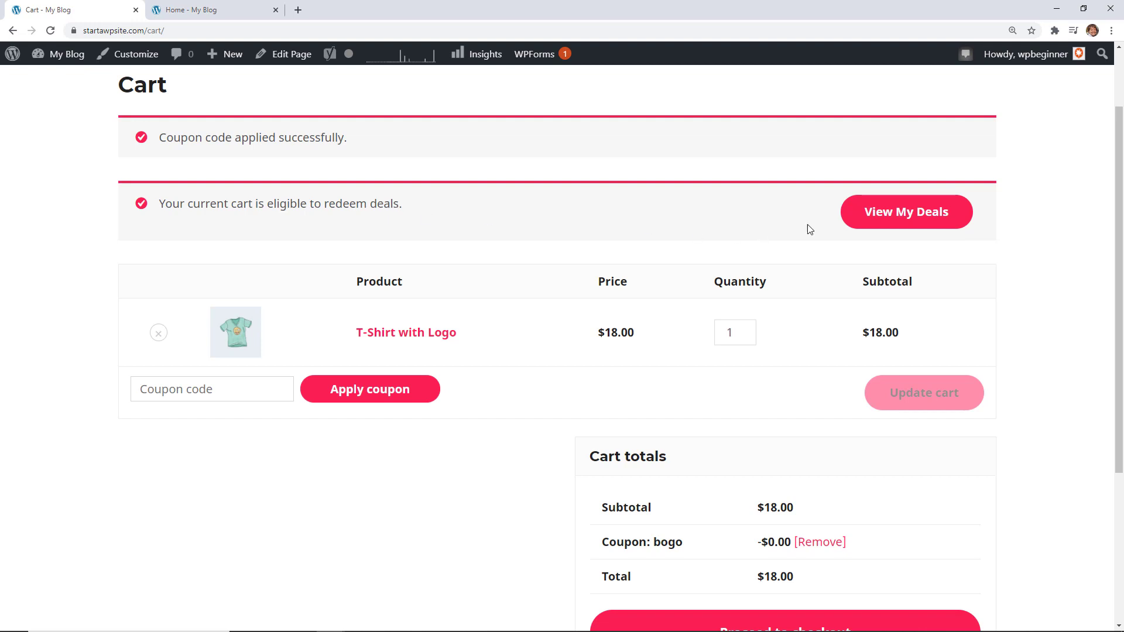
{"action": "left_click", "coordinate": [901, 218]}
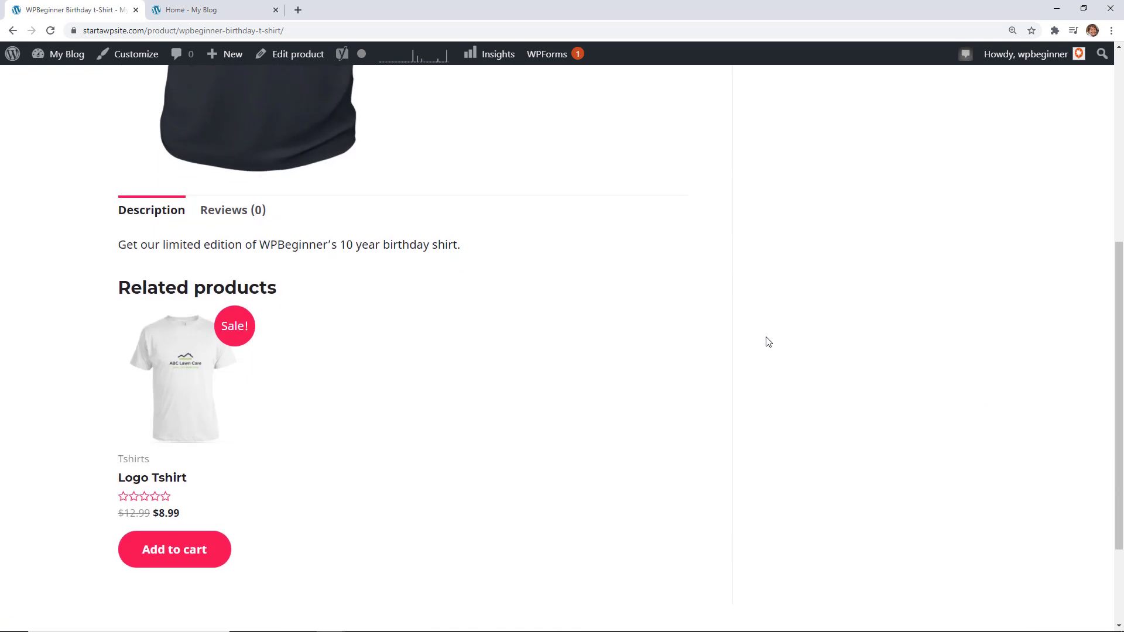
{"action": "scroll", "coordinate": [768, 339], "scroll_direction": "up", "scroll_amount": 6}
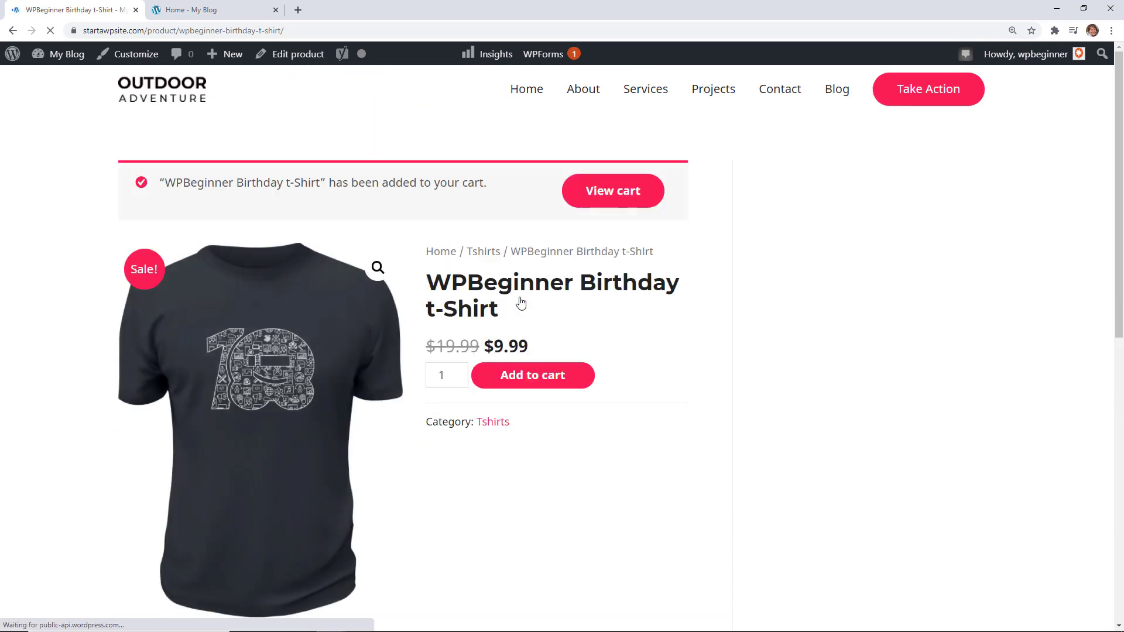
{"action": "left_click", "coordinate": [594, 199]}
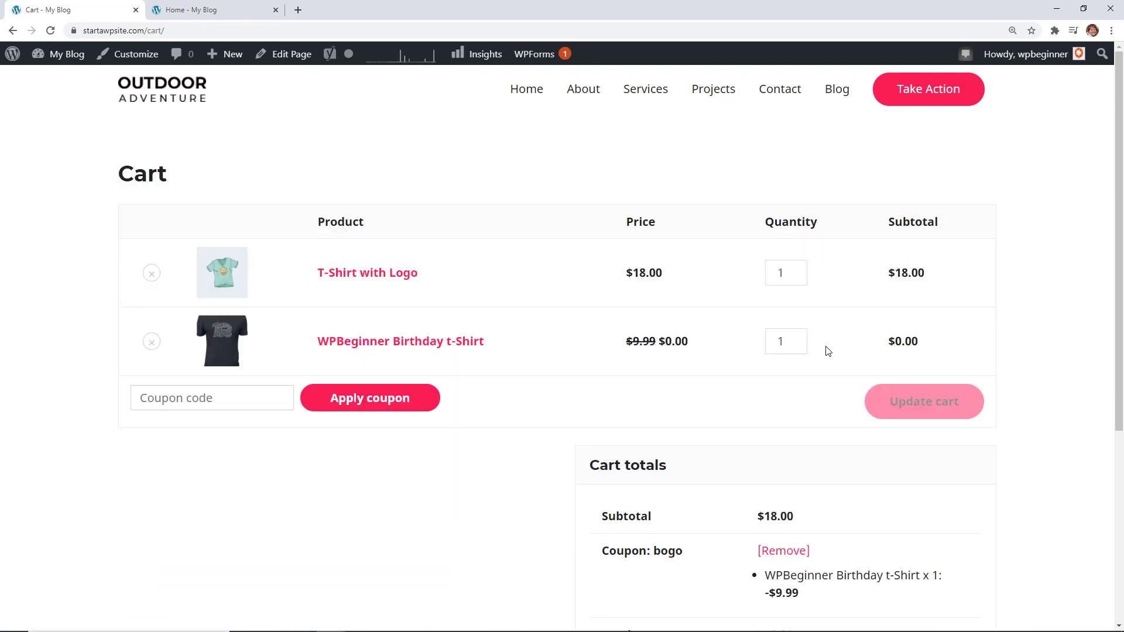
{"action": "scroll", "coordinate": [938, 471], "scroll_direction": "down", "scroll_amount": 2}
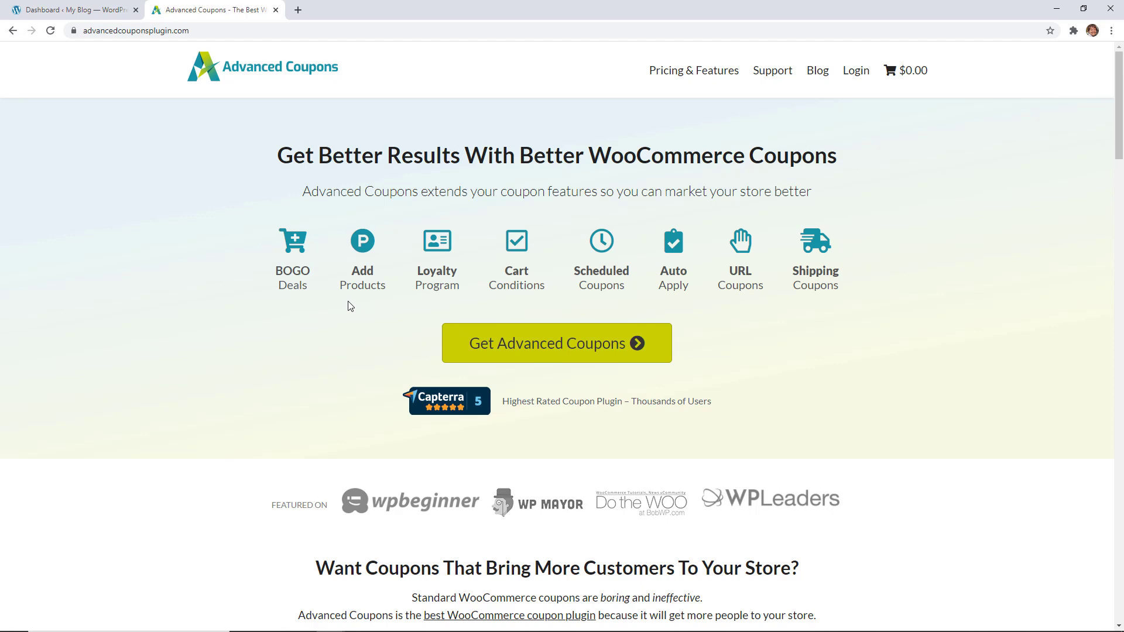
- Leave the Advanced Coupons site and return to the WordPress Dashboard tab
{"action": "key", "text": "ctrl+shift+Tab"}
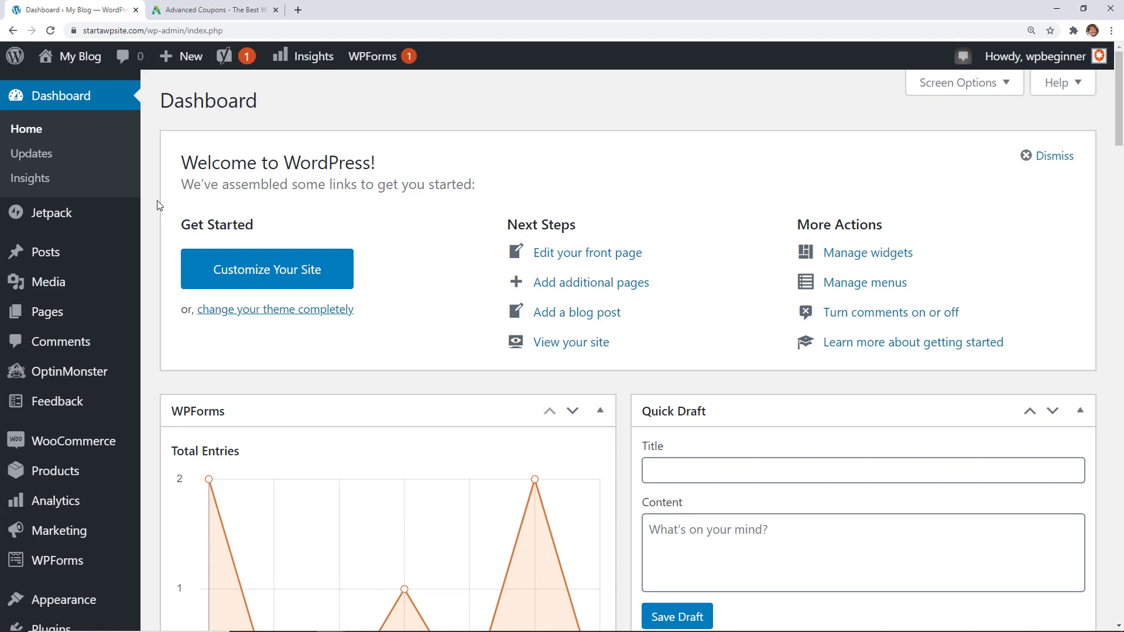
- Upload and install the Advanced Coupons premium plugin zip through Plugins > Add New
{"action": "scroll", "coordinate": [158, 203], "scroll_direction": "down", "scroll_amount": 3}
{"action": "mouse_move", "coordinate": [105, 451]}
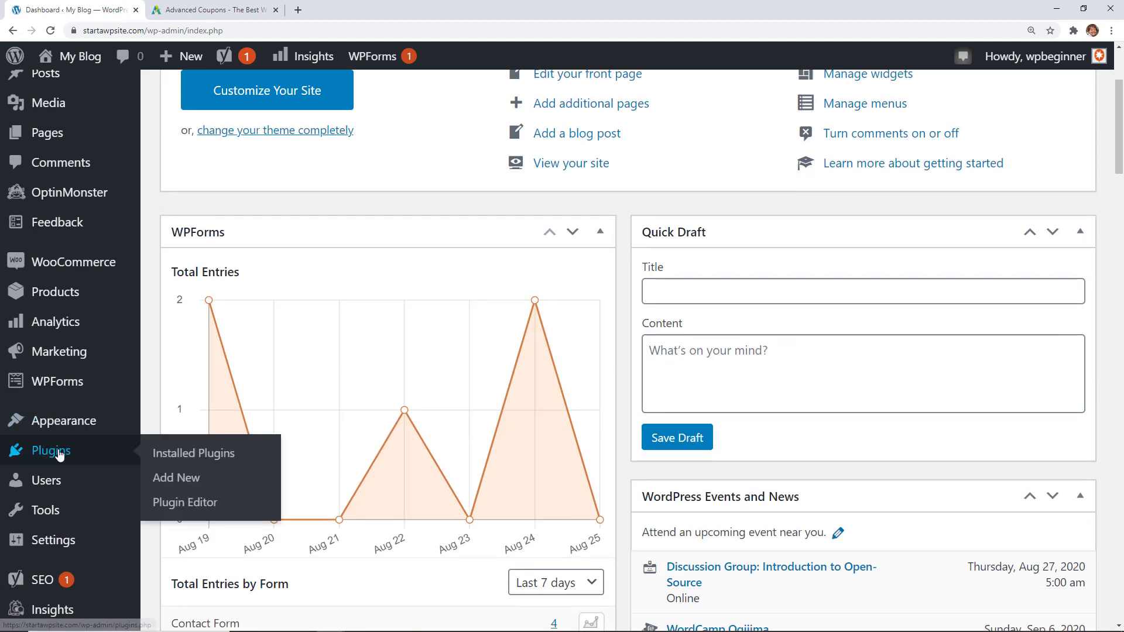
{"action": "left_click", "coordinate": [184, 478]}
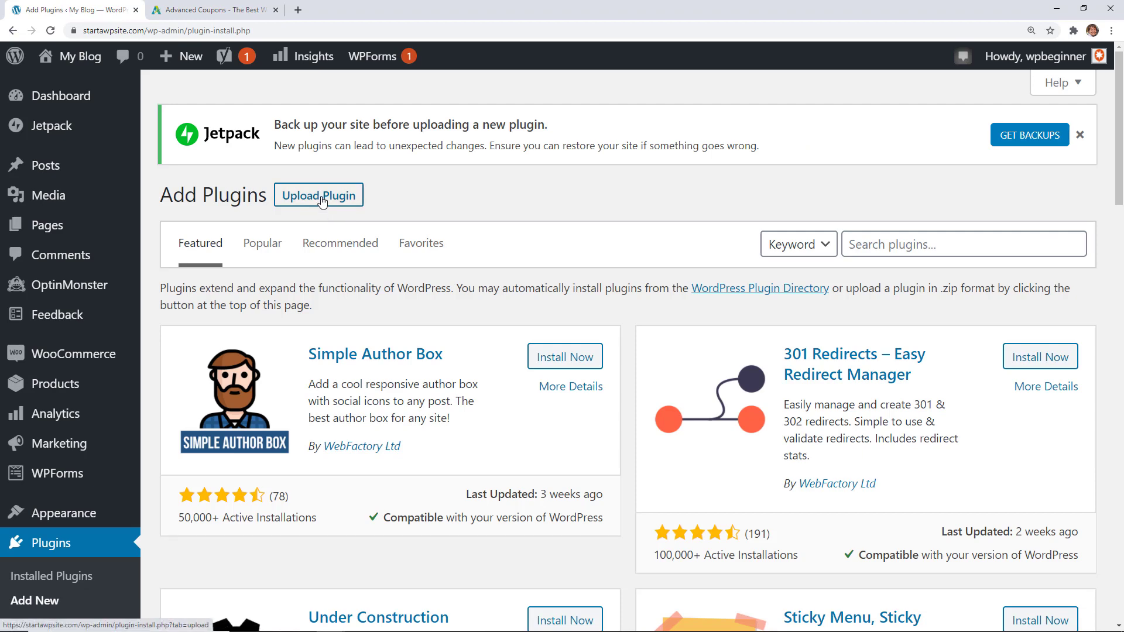
{"action": "left_click", "coordinate": [322, 201]}
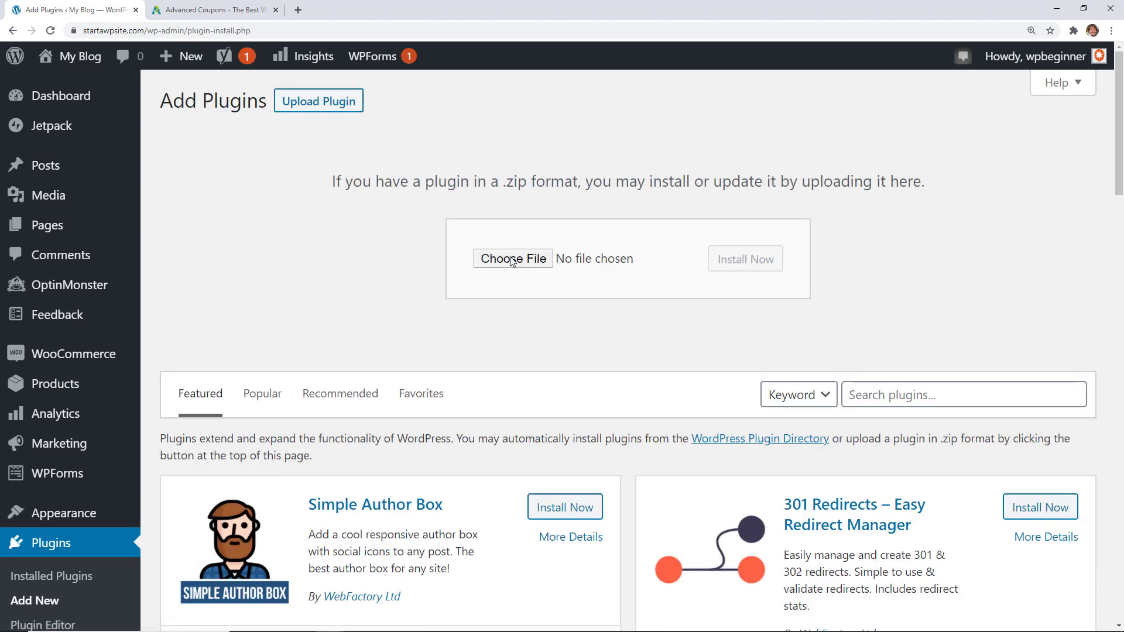
{"action": "left_click", "coordinate": [513, 259]}
{"action": "left_click", "coordinate": [300, 293]}
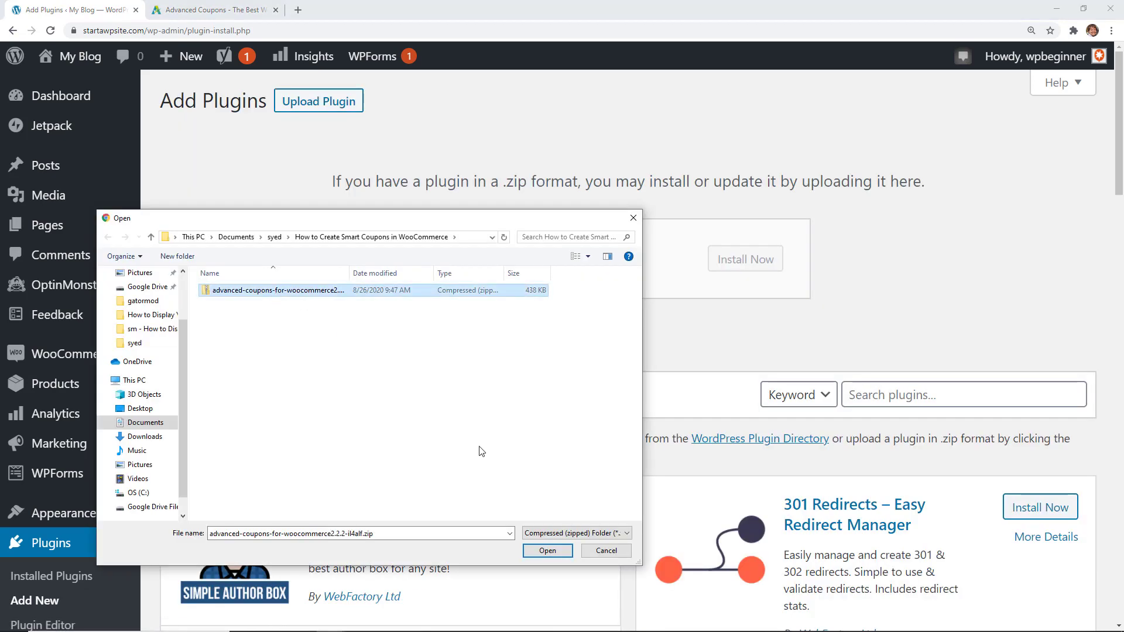
{"action": "left_click", "coordinate": [547, 551]}
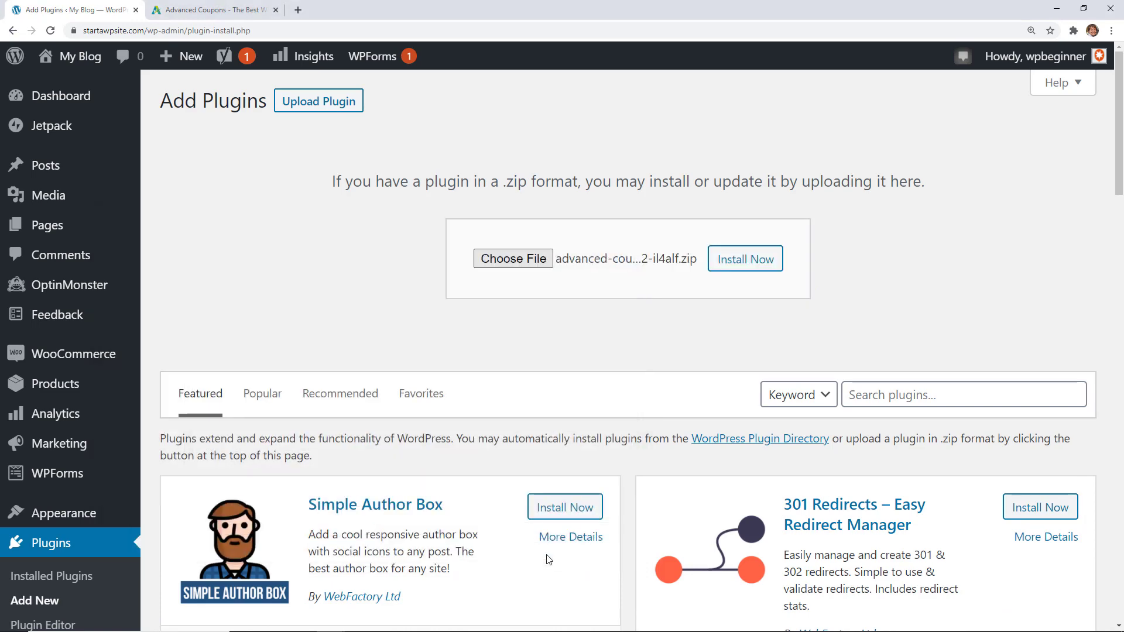
{"action": "left_click", "coordinate": [725, 270]}
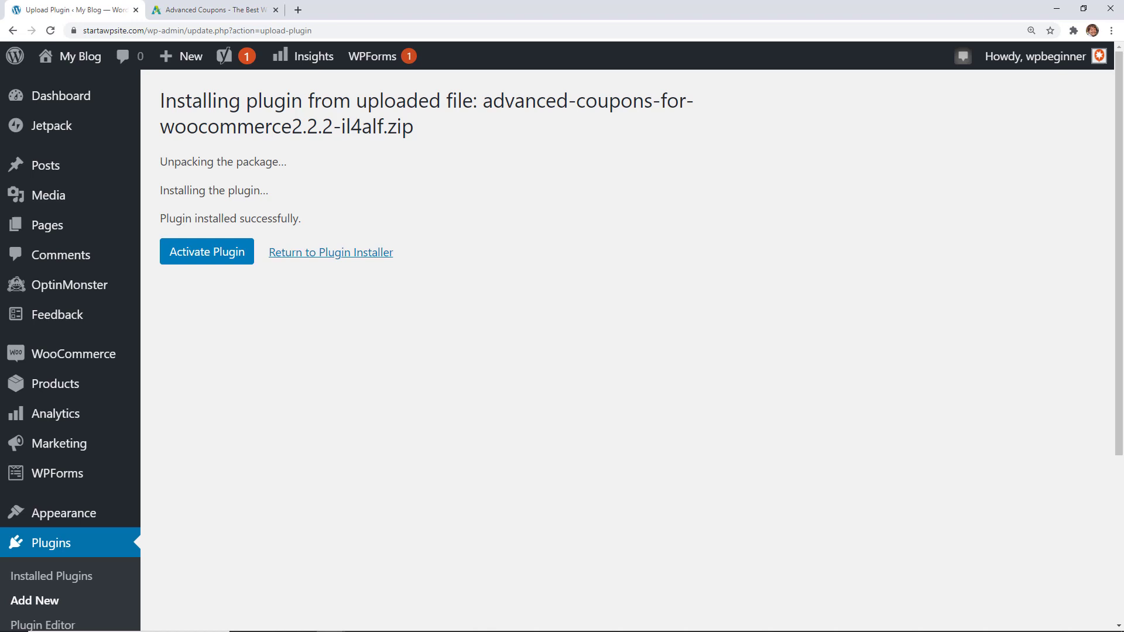
- Activate the premium plugin, then install and activate the free Advanced Coupons for WooCommerce plugin
{"action": "left_click", "coordinate": [223, 255]}
{"action": "left_click", "coordinate": [451, 257]}
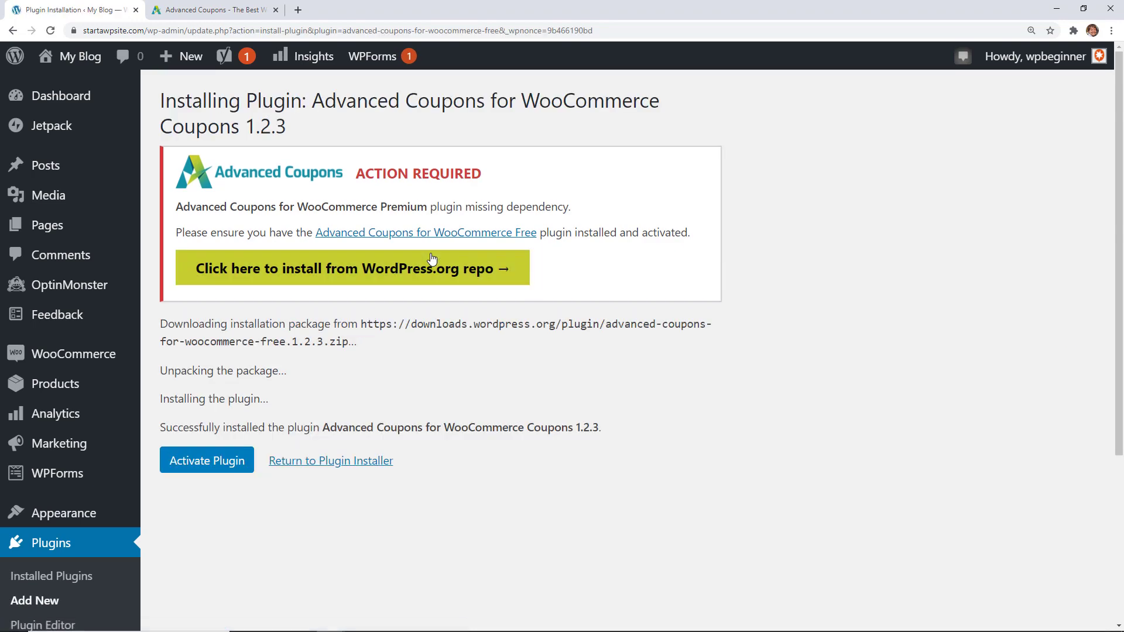
{"action": "left_click", "coordinate": [203, 463]}
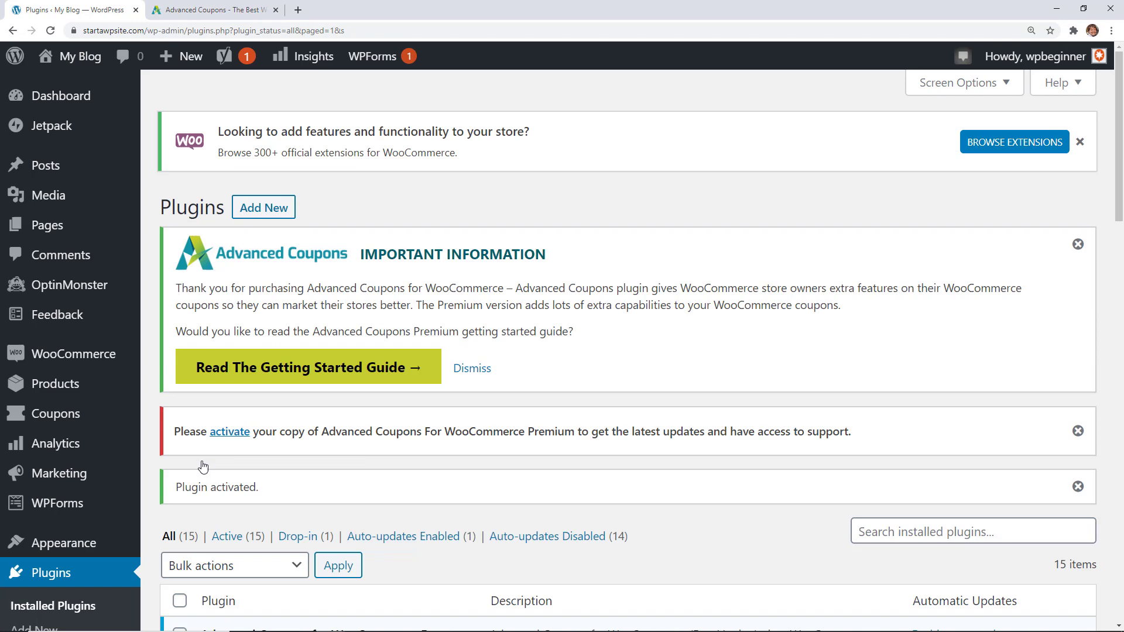
- On the Coupons > License page, paste the license key and activation e-mail and activate the Premium license
{"action": "scroll", "coordinate": [203, 465], "scroll_direction": "down", "scroll_amount": 4}
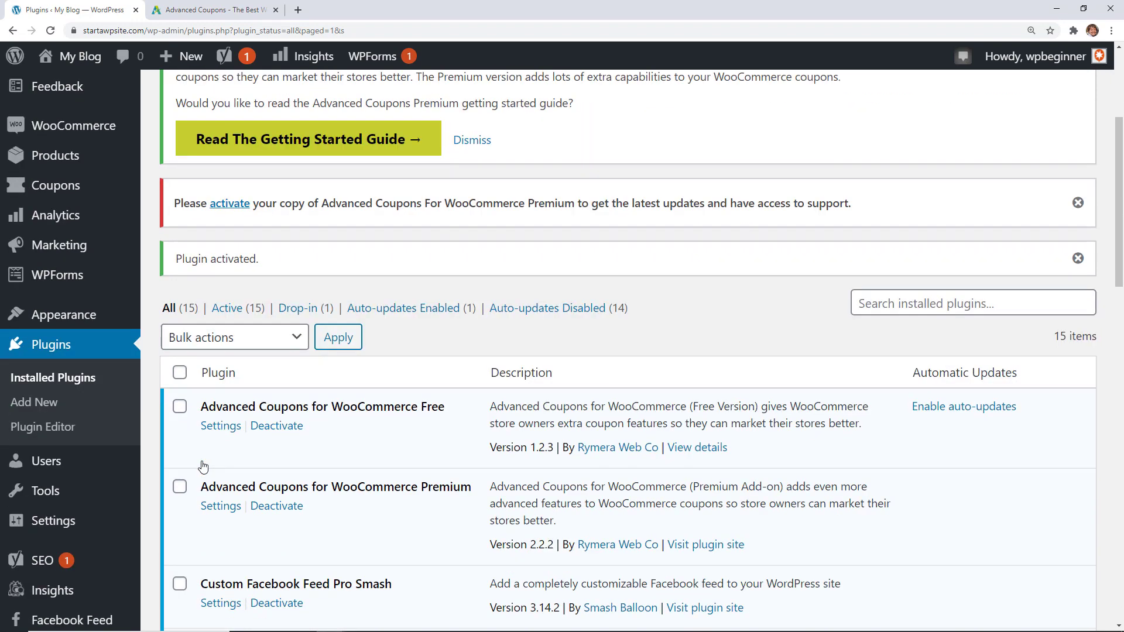
{"action": "scroll", "coordinate": [368, 439], "scroll_direction": "up", "scroll_amount": 3}
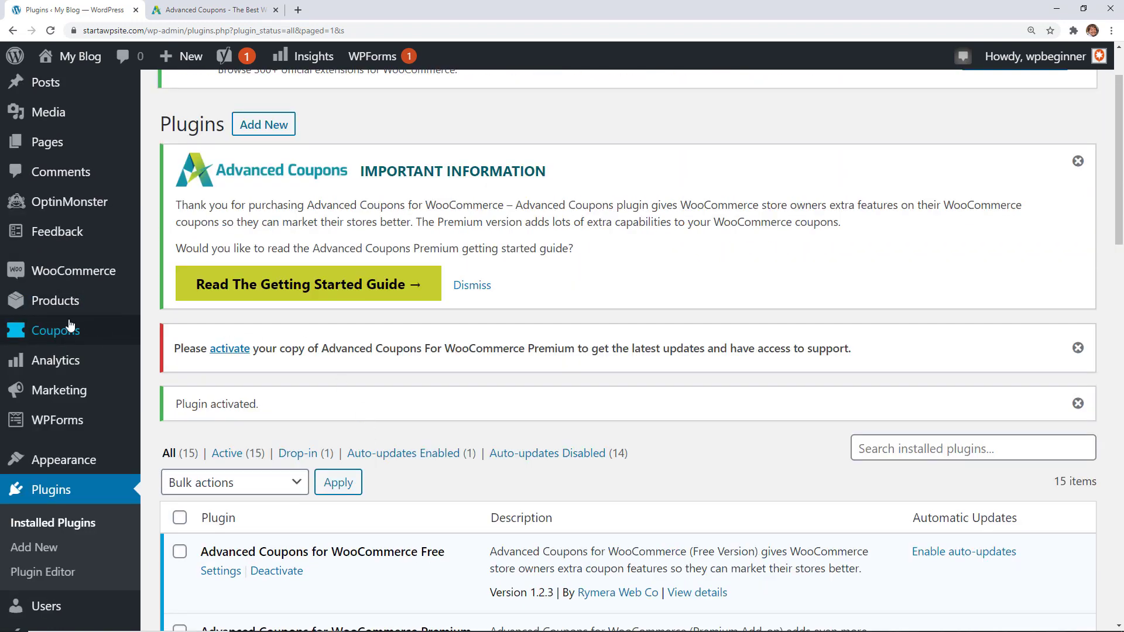
{"action": "mouse_move", "coordinate": [56, 329]}
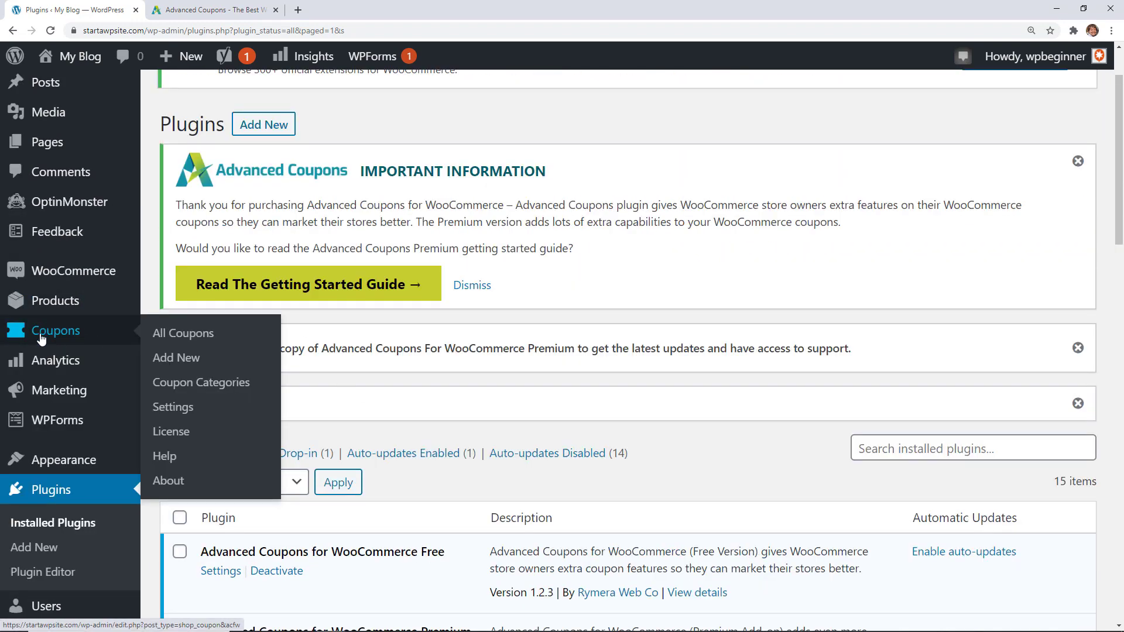
{"action": "left_click", "coordinate": [175, 432]}
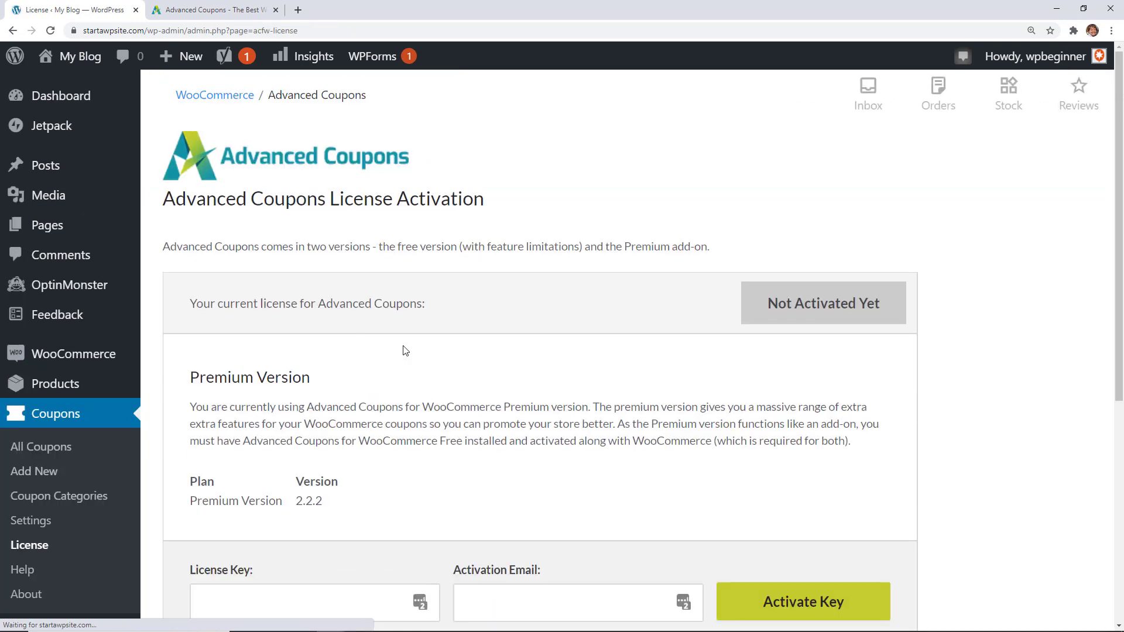
{"action": "scroll", "coordinate": [402, 351], "scroll_direction": "down", "scroll_amount": 2}
{"action": "left_click", "coordinate": [315, 525]}
{"action": "key", "text": "ctrl+v"}
{"action": "left_click", "coordinate": [478, 530]}
{"action": "key", "text": "ctrl+v"}
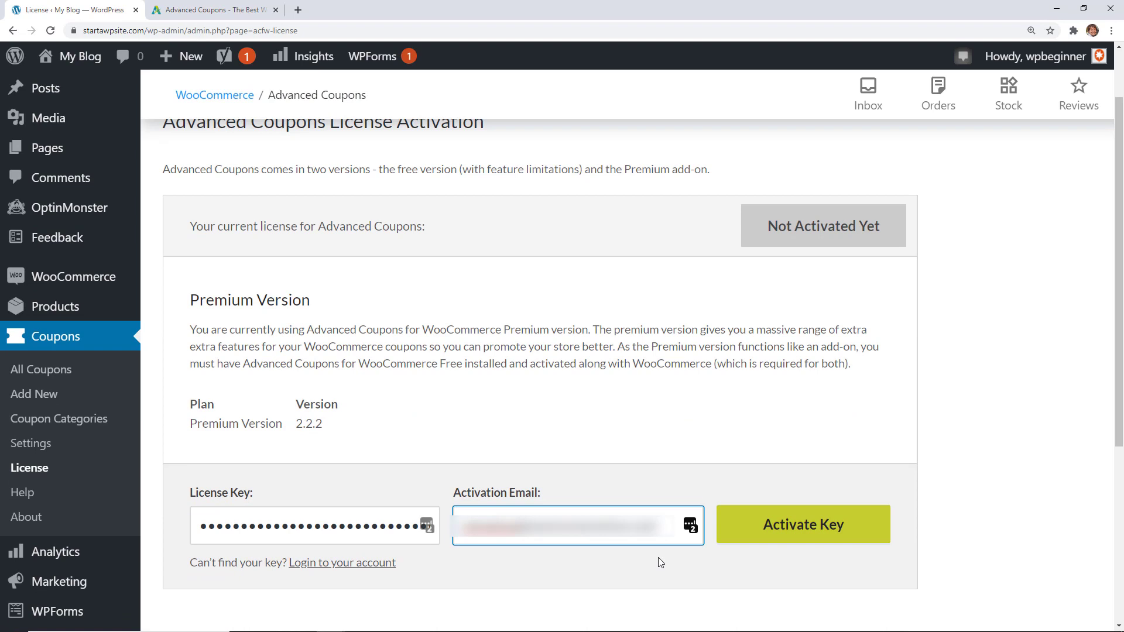
{"action": "left_click", "coordinate": [777, 524]}
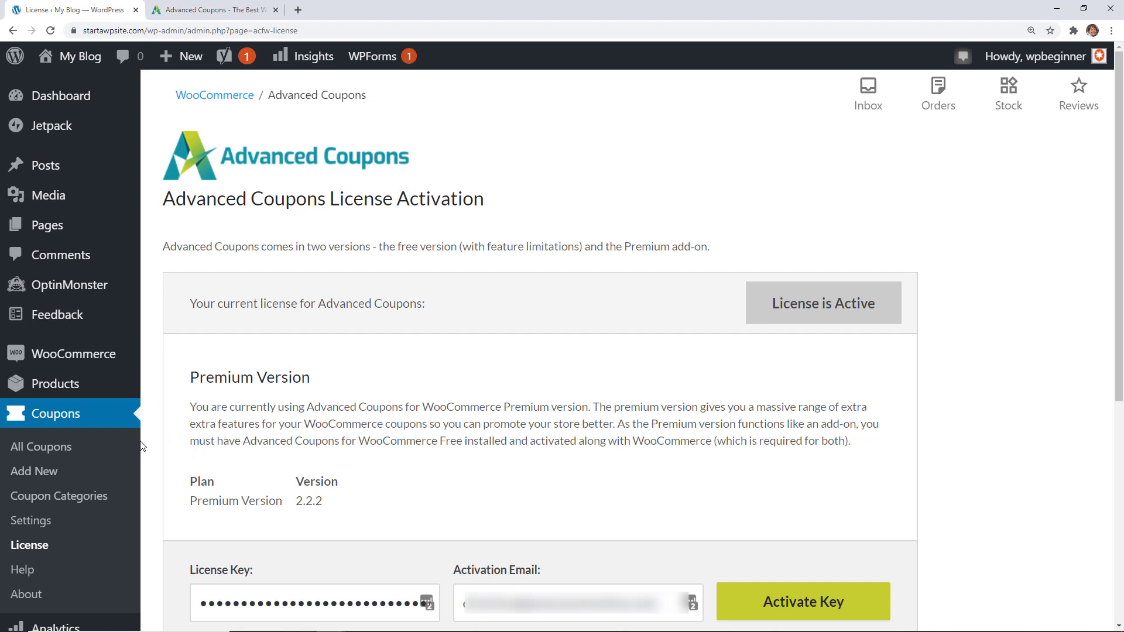
- Add a new coupon with code BOGO and open the BOGO Deals tab in Coupon data
{"action": "left_click", "coordinate": [27, 475]}
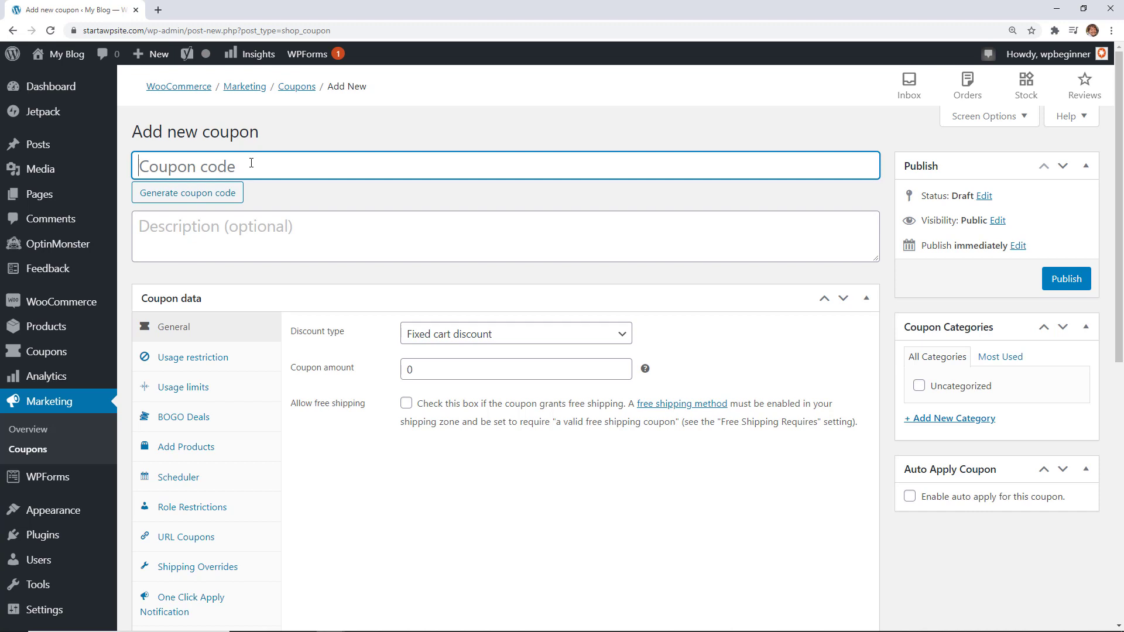
{"action": "type", "text": "BOGO"}
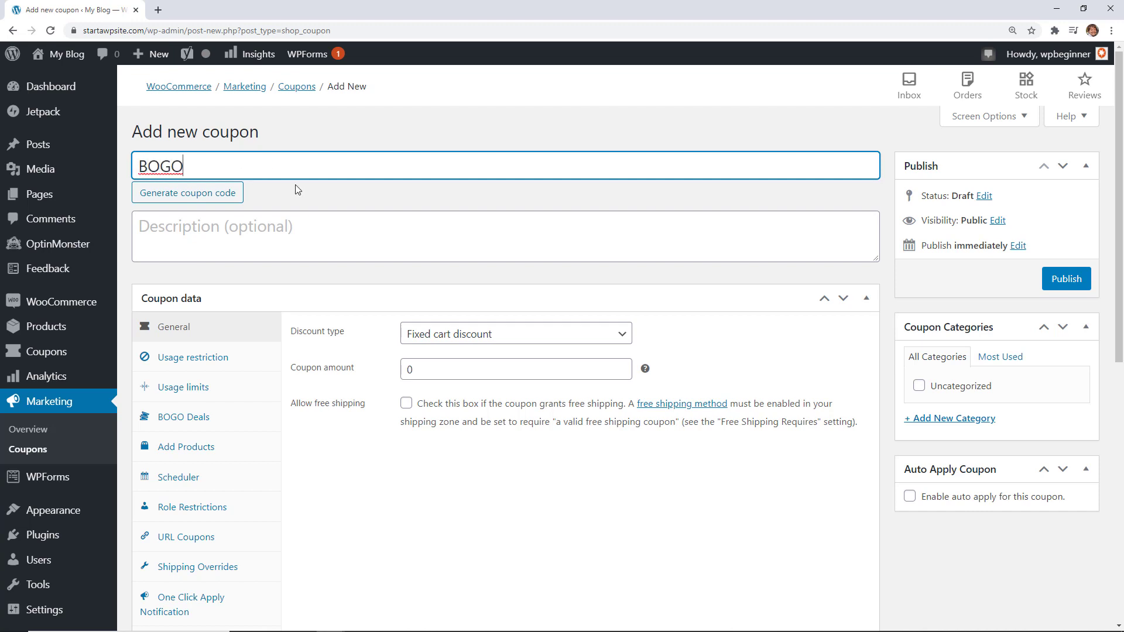
{"action": "left_click", "coordinate": [280, 235]}
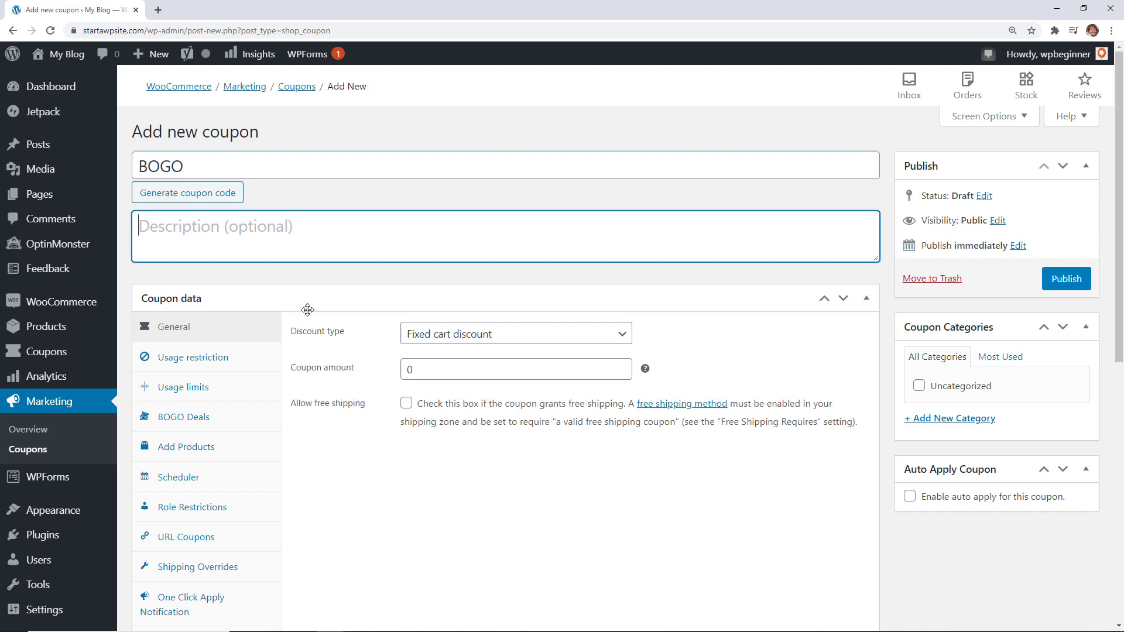
{"action": "scroll", "coordinate": [307, 306], "scroll_direction": "down", "scroll_amount": 1}
{"action": "scroll", "coordinate": [307, 310], "scroll_direction": "down", "scroll_amount": 1}
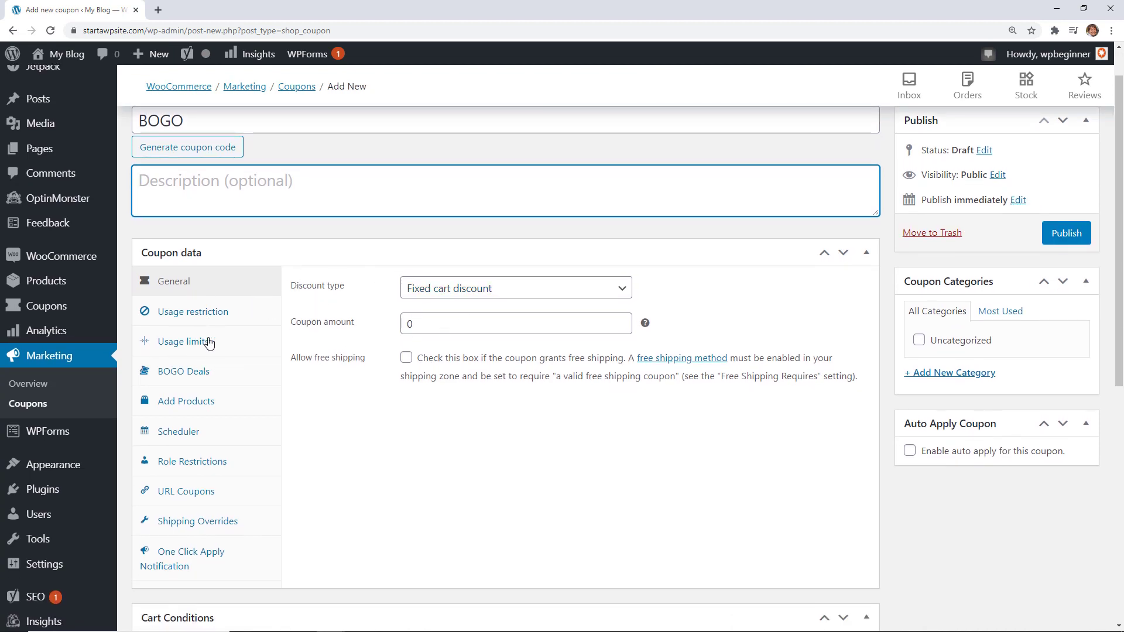
{"action": "left_click", "coordinate": [186, 373]}
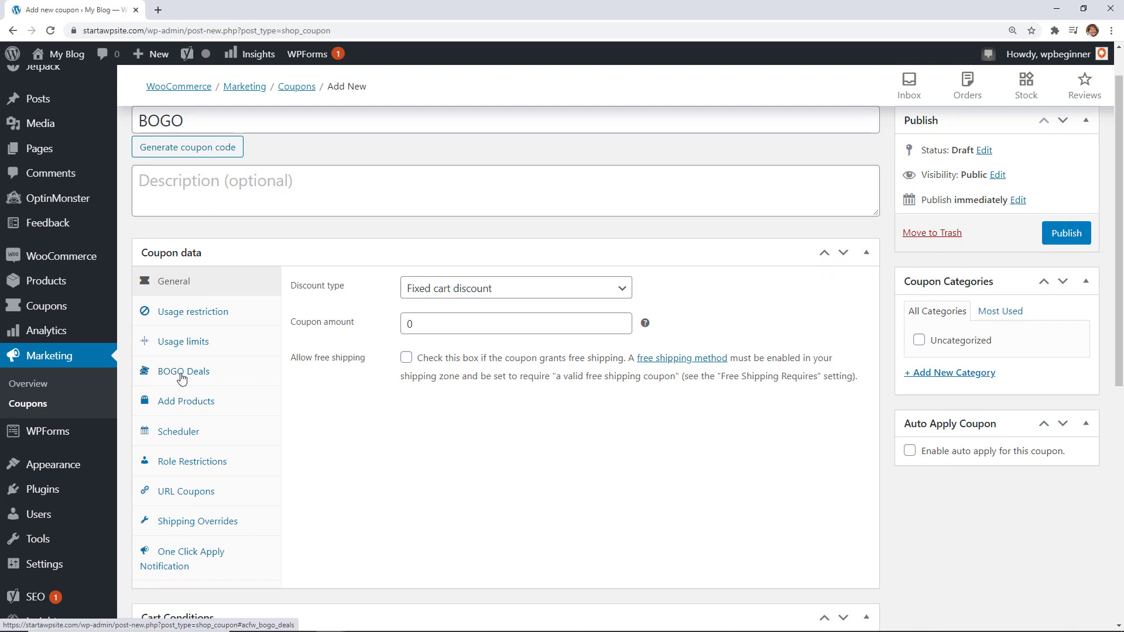
- Keep Specific Products as the trigger type and add T-Shirt (woo-tshirt) as the first trigger product
{"action": "scroll", "coordinate": [280, 256], "scroll_direction": "down", "scroll_amount": 5}
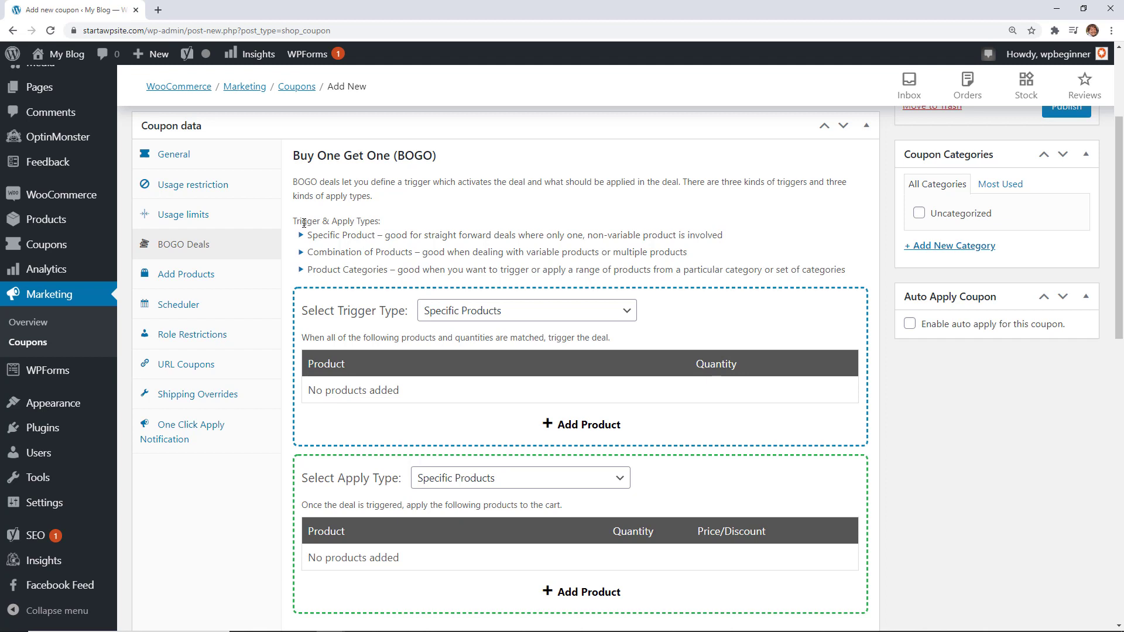
{"action": "left_click", "coordinate": [454, 310]}
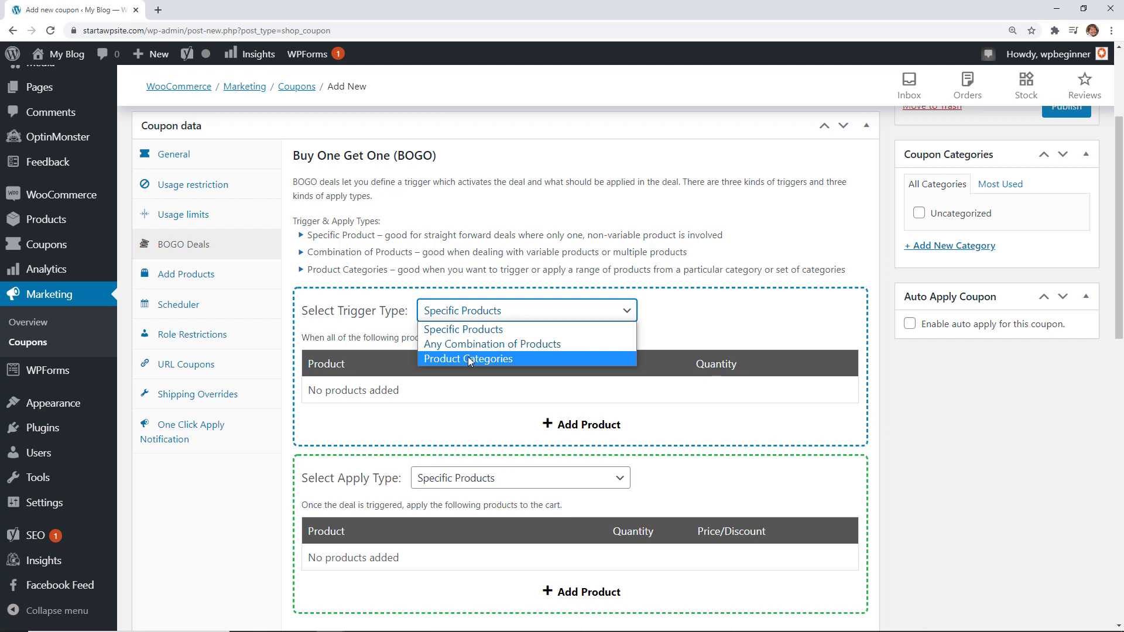
{"action": "left_click", "coordinate": [448, 332]}
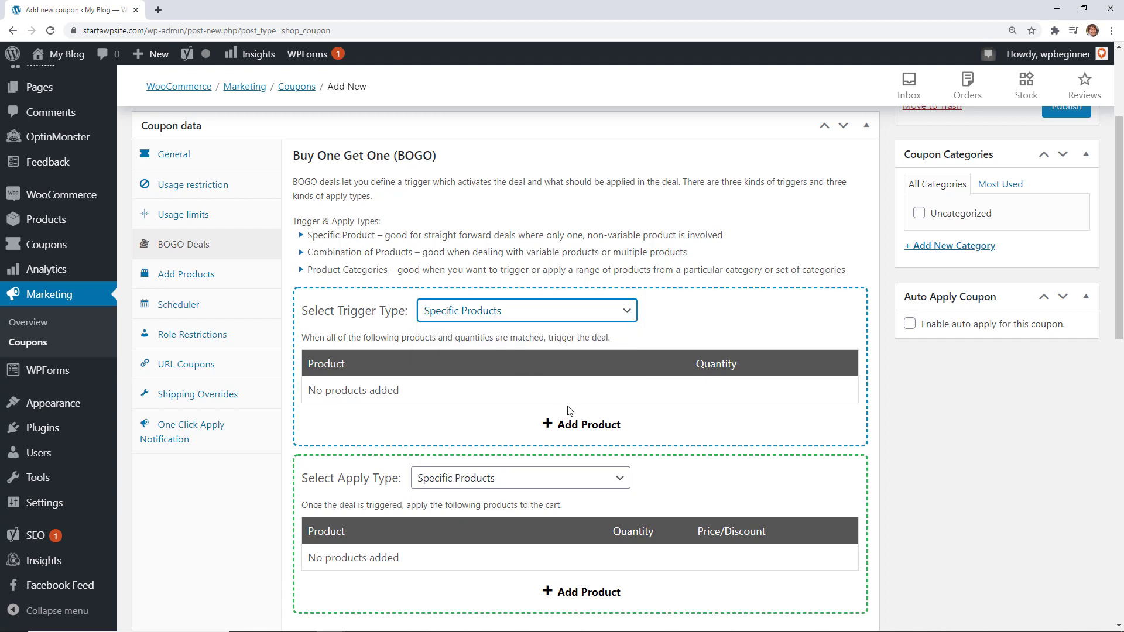
{"action": "left_click", "coordinate": [579, 433]}
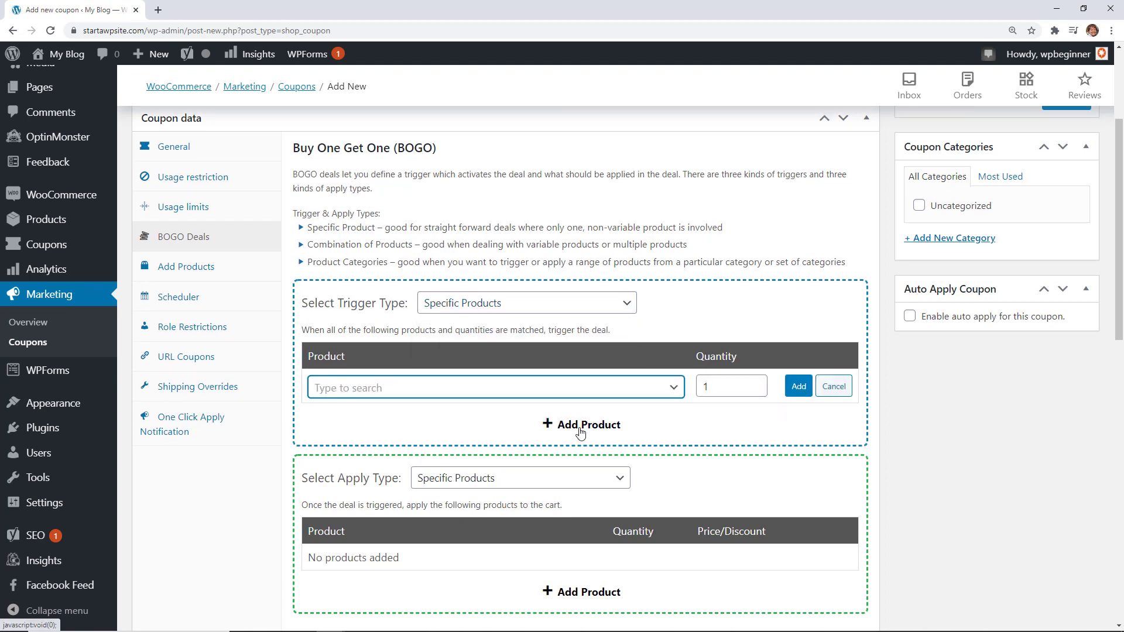
{"action": "left_click", "coordinate": [496, 394]}
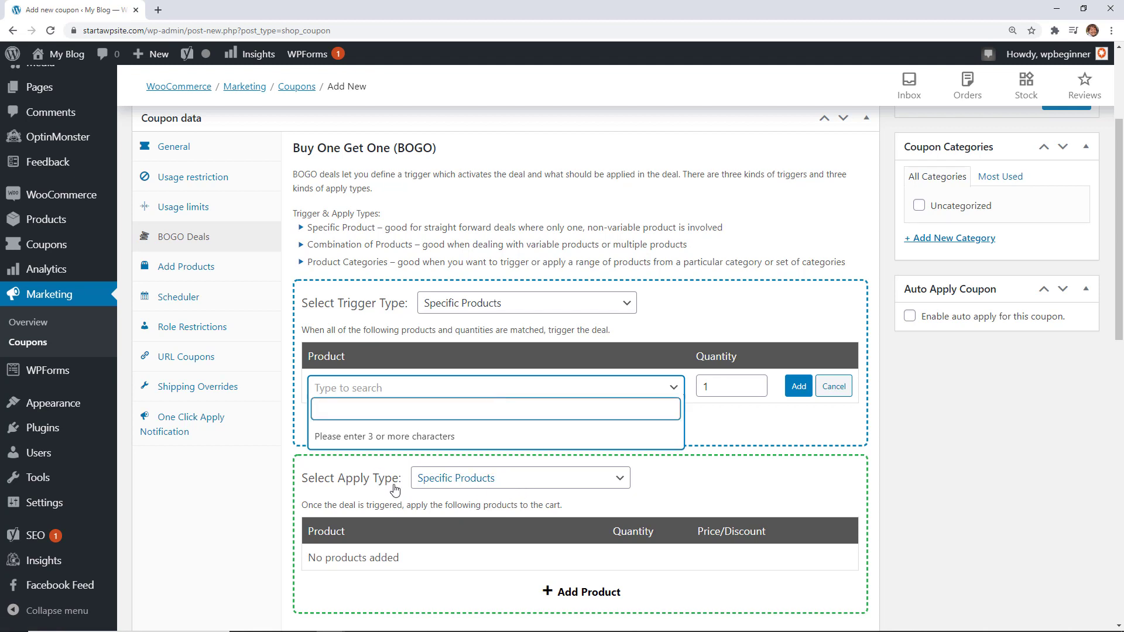
{"action": "type", "text": "tshirt"}
{"action": "left_click", "coordinate": [452, 463]}
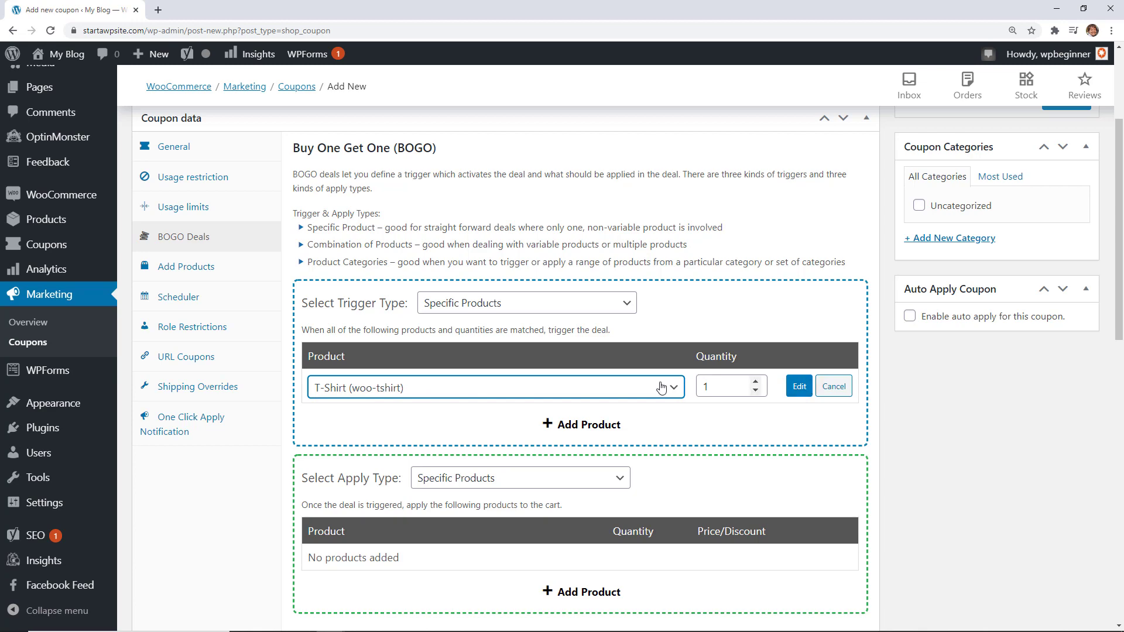
- Add Logo Tshirt (#619) as a second trigger product and remove the extra empty row
{"action": "left_click", "coordinate": [584, 427]}
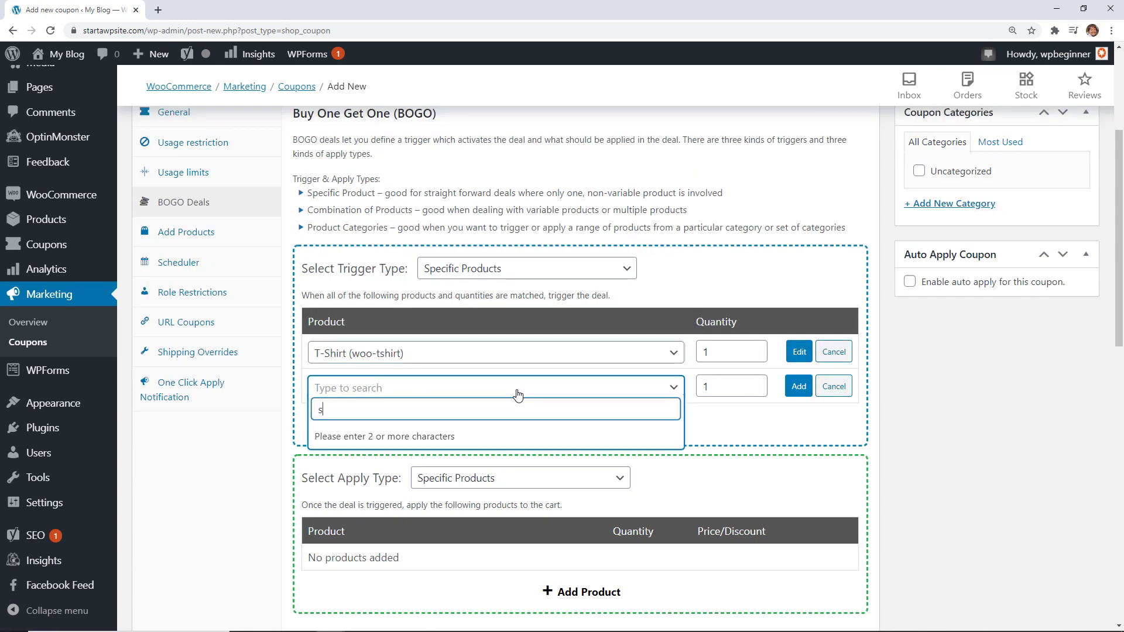
{"action": "type", "text": "hirt"}
{"action": "left_click", "coordinate": [462, 460]}
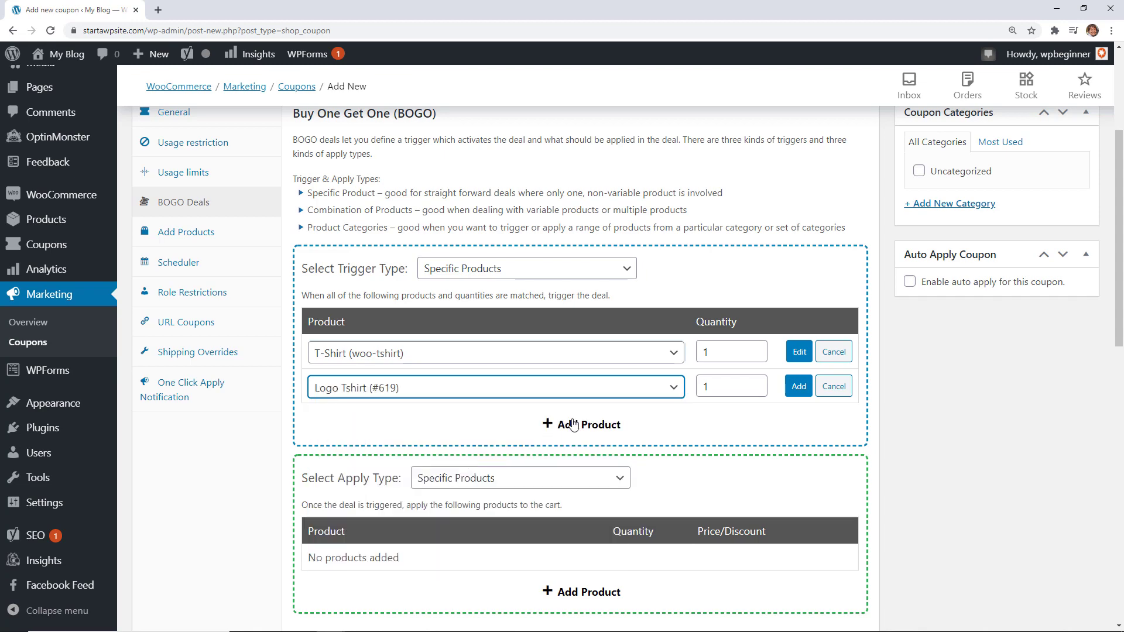
{"action": "left_click", "coordinate": [573, 425]}
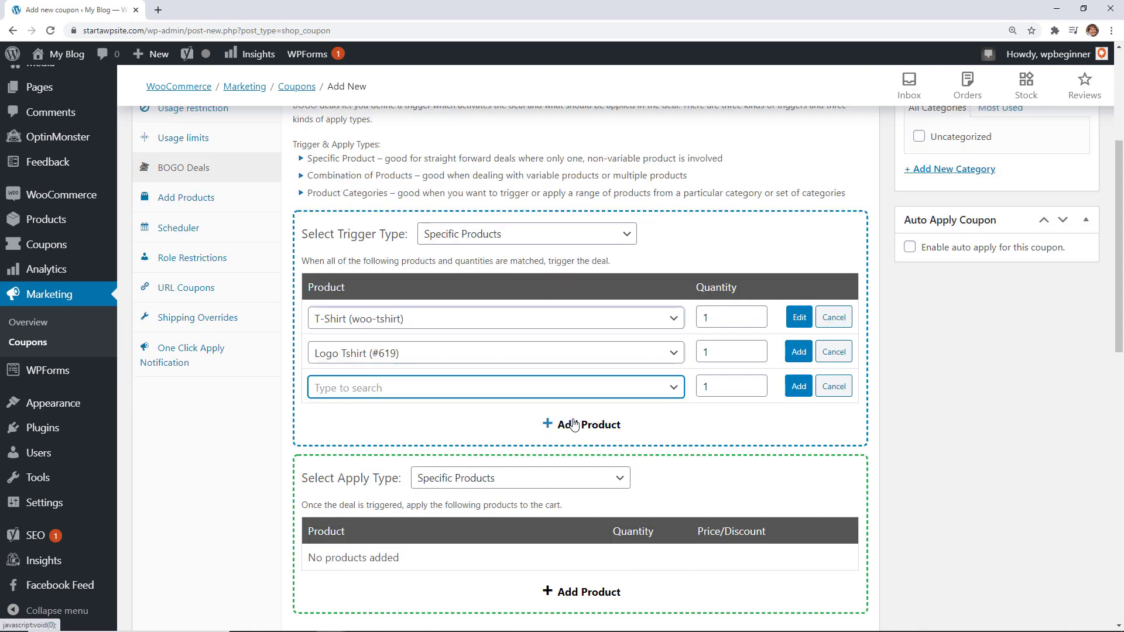
{"action": "left_click", "coordinate": [831, 386]}
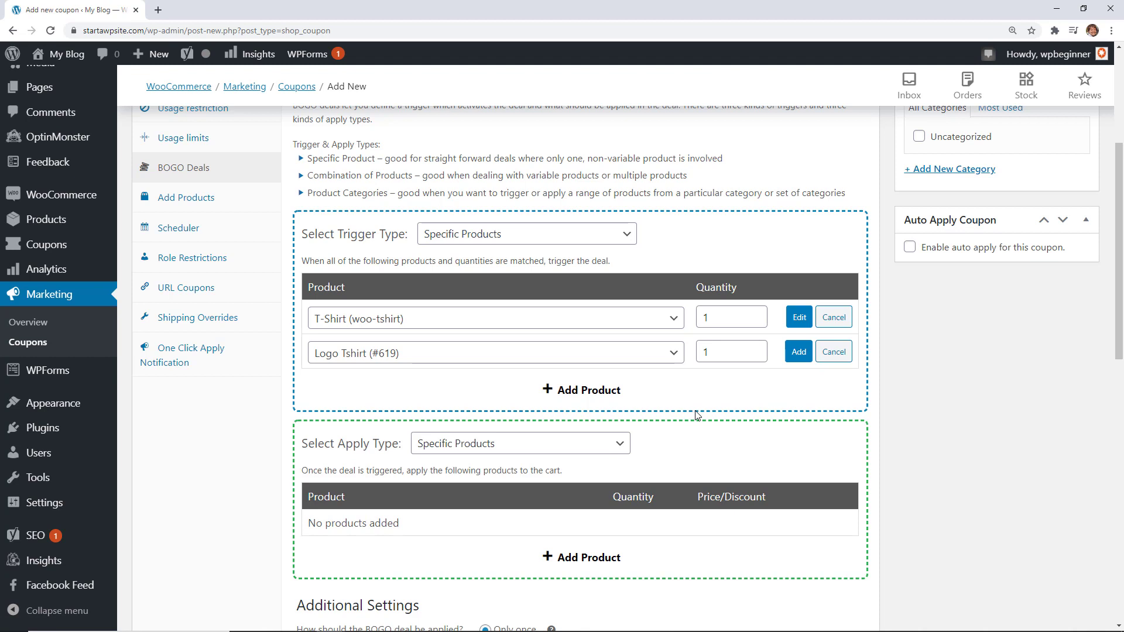
- With apply type Specific Products, add WPBeginner Birthday t-Shirt (#617) as the deal product
{"action": "left_click", "coordinate": [470, 449]}
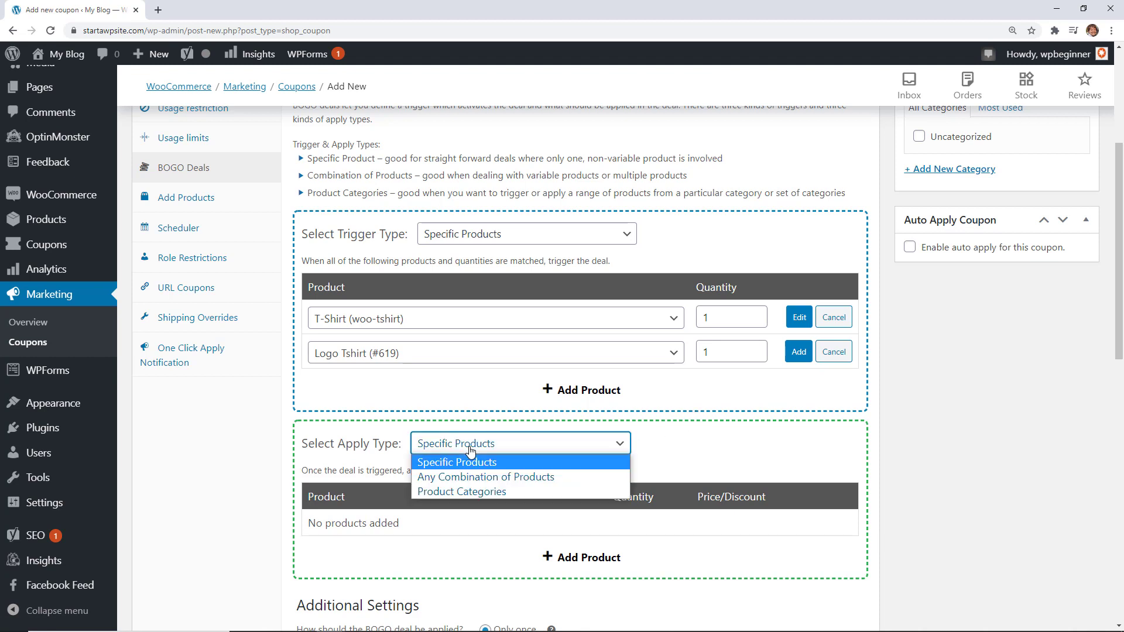
{"action": "left_click", "coordinate": [470, 449]}
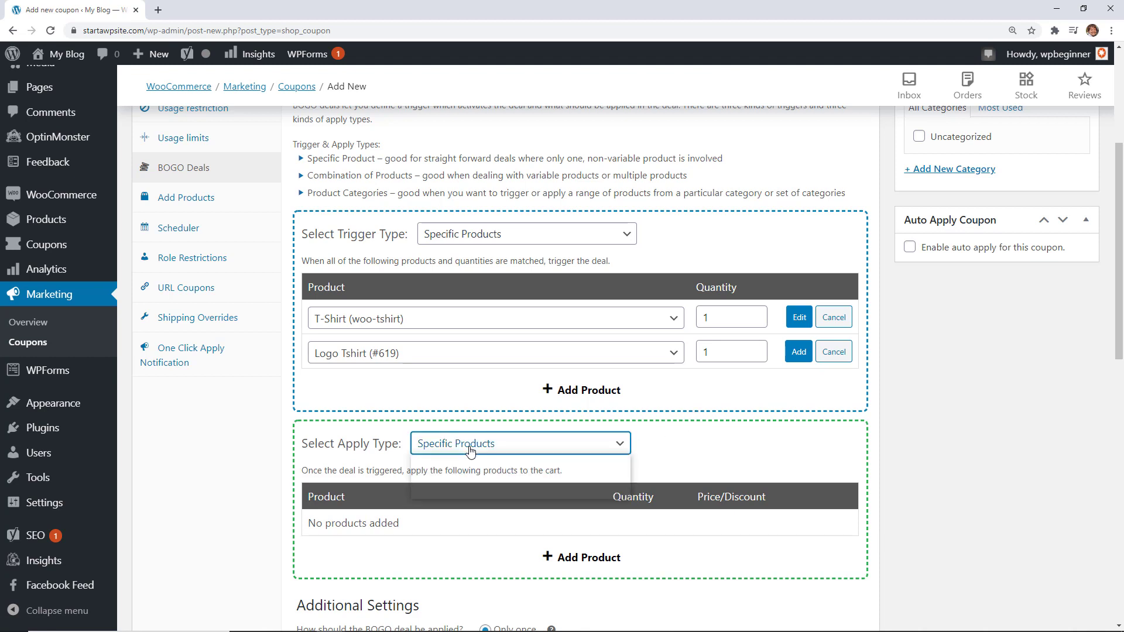
{"action": "left_click", "coordinate": [551, 571]}
{"action": "type", "text": "shirt"}
{"action": "scroll", "coordinate": [467, 521], "scroll_direction": "down", "scroll_amount": 1}
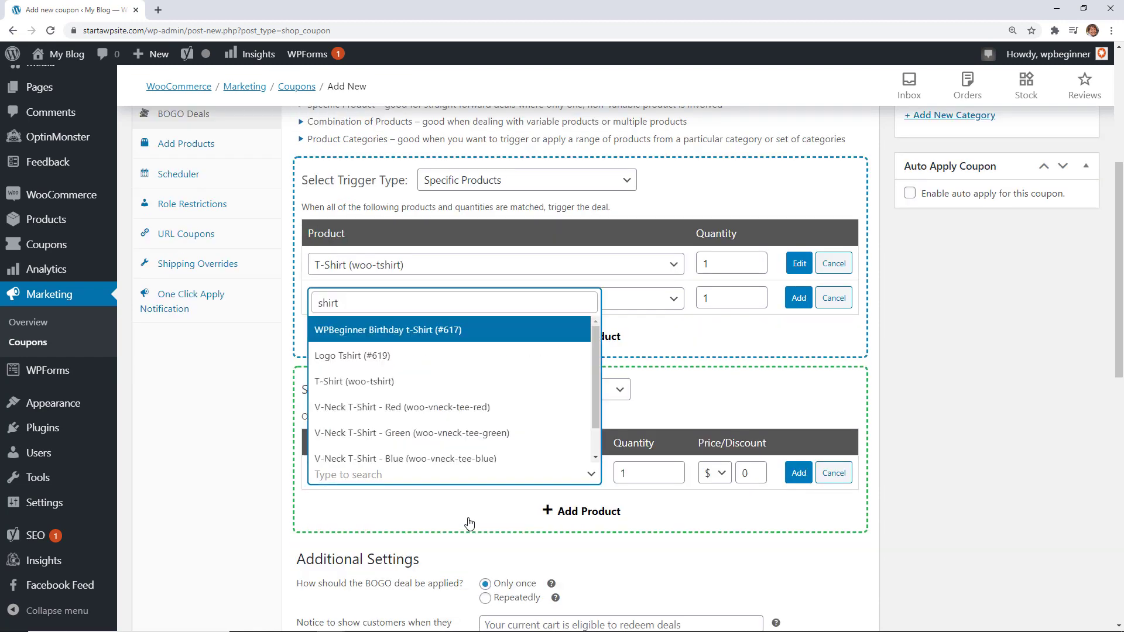
{"action": "scroll", "coordinate": [468, 421], "scroll_direction": "down", "scroll_amount": 1}
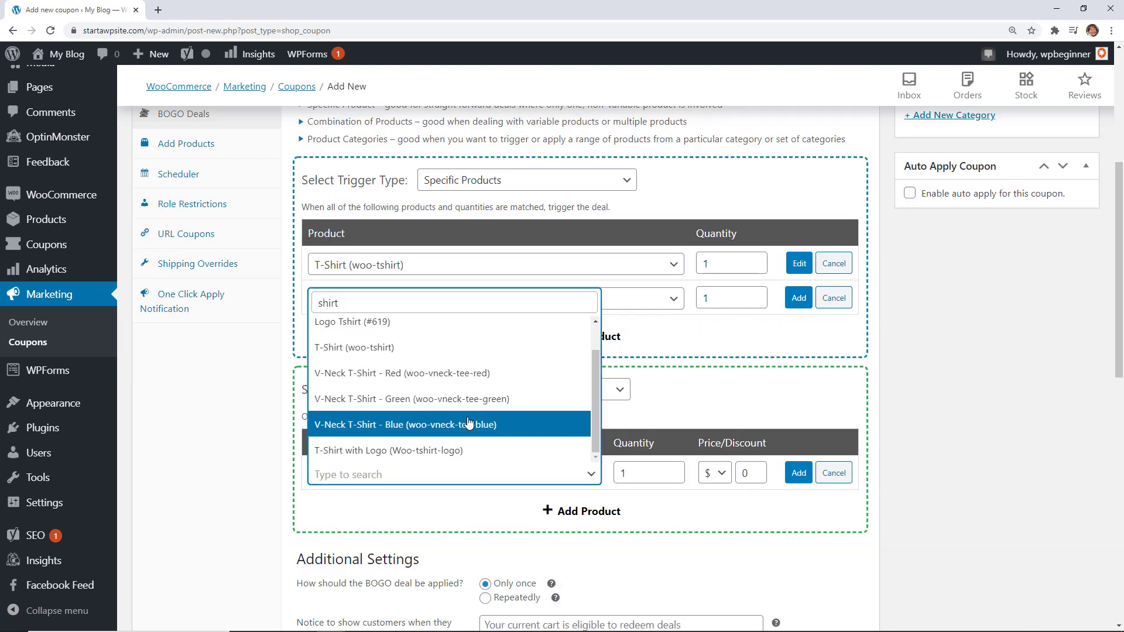
{"action": "scroll", "coordinate": [468, 421], "scroll_direction": "up", "scroll_amount": 1}
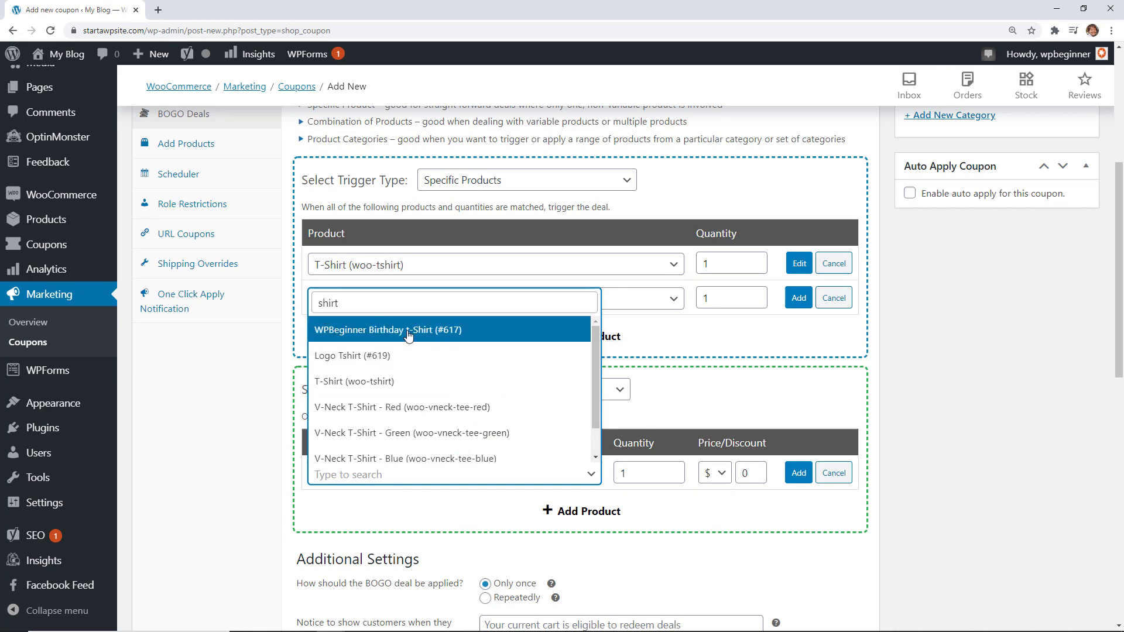
{"action": "left_click", "coordinate": [407, 331]}
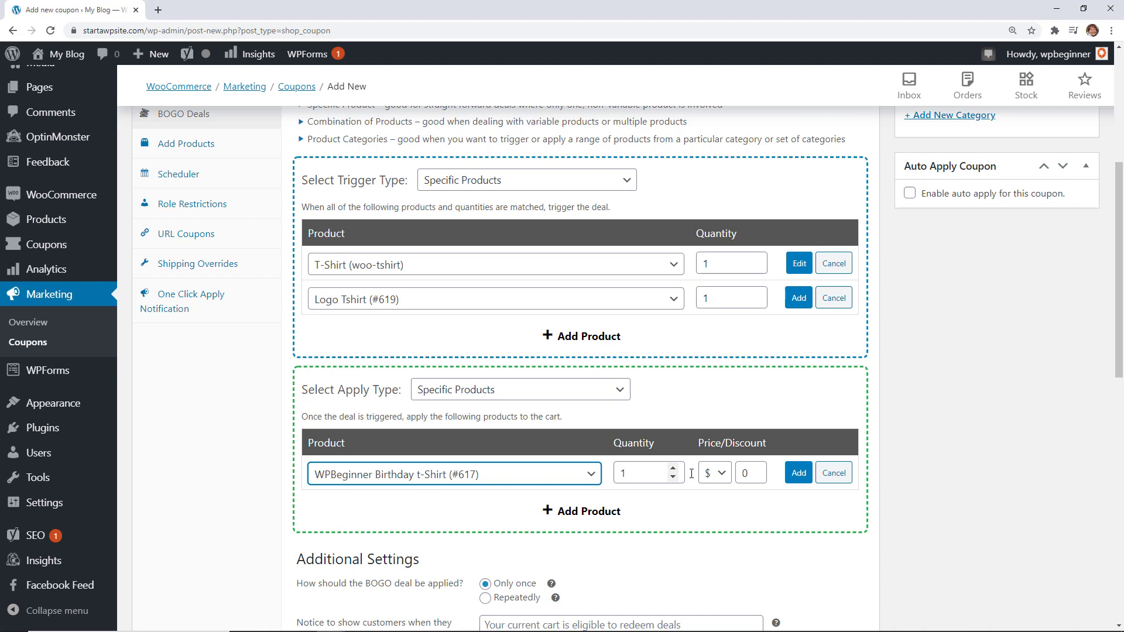
- Set the deal product's Price/Discount type to $ Override price, ready to replace the 50 value
{"action": "left_click", "coordinate": [720, 474]}
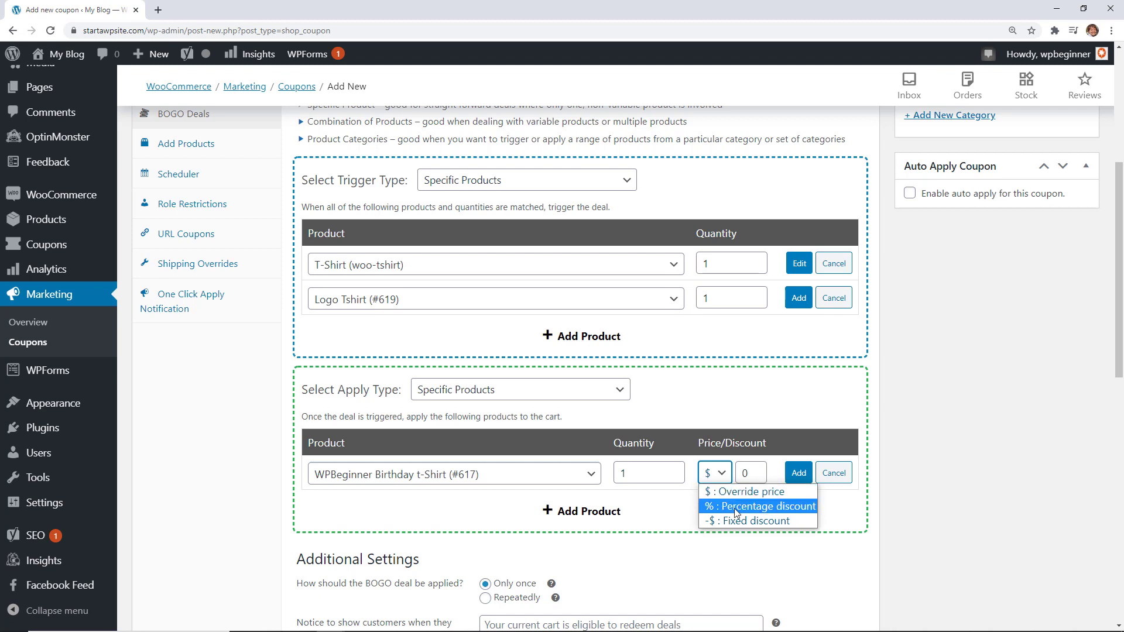
{"action": "left_click", "coordinate": [739, 506]}
{"action": "double_click", "coordinate": [745, 479]}
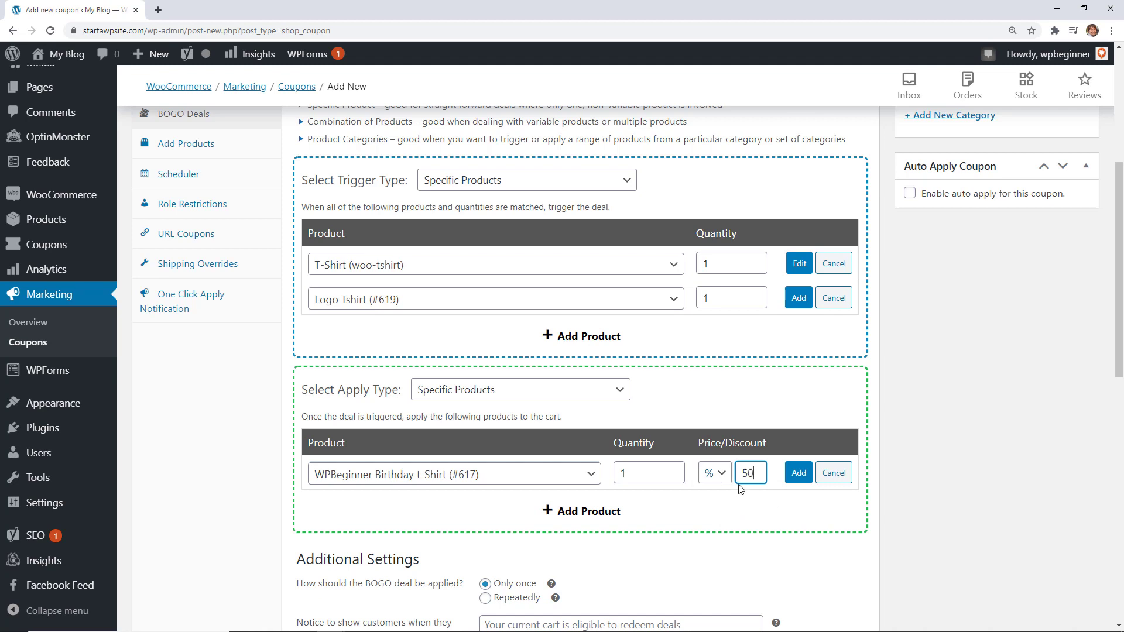
{"action": "left_click", "coordinate": [723, 478]}
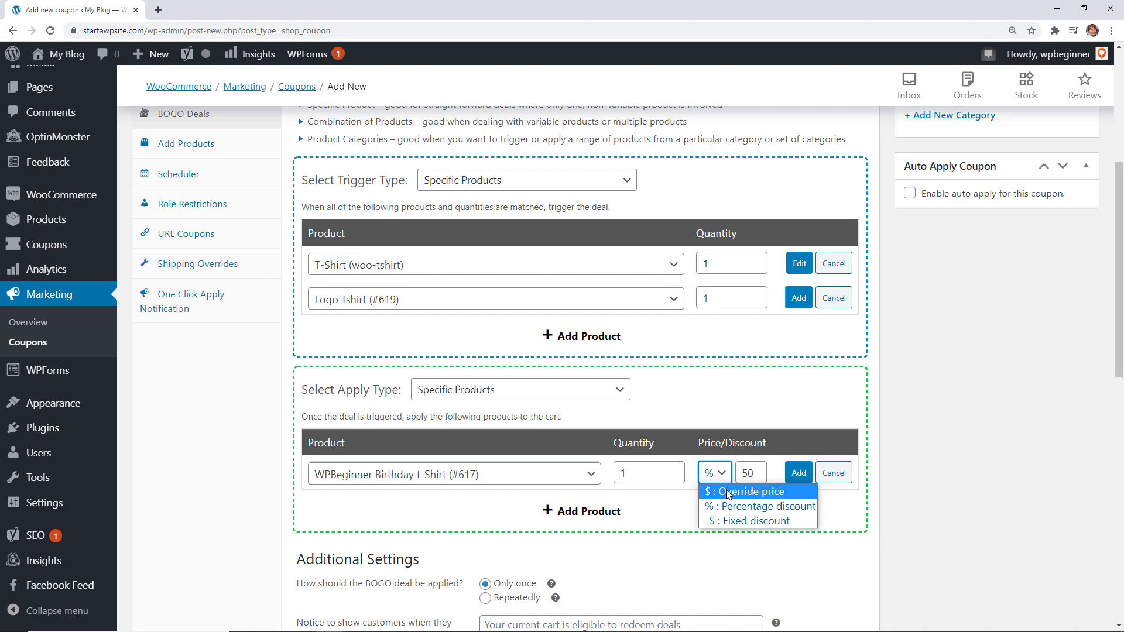
{"action": "left_click", "coordinate": [726, 492]}
{"action": "double_click", "coordinate": [753, 472]}
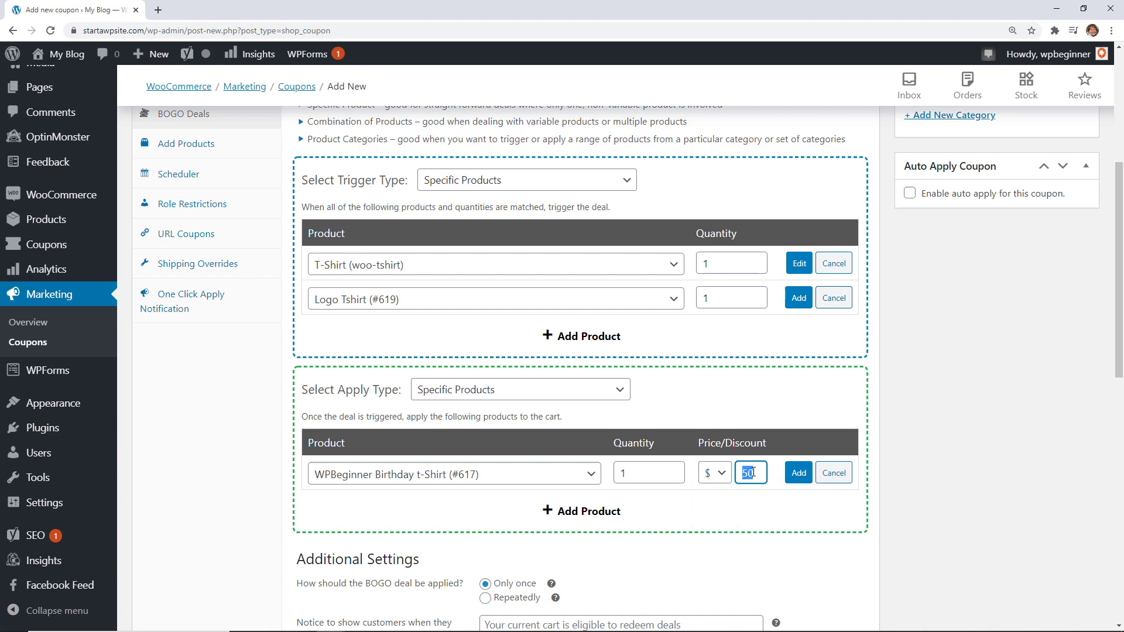
- Enter 0 as the override price for the birthday t-shirt deal row
{"action": "type", "text": "0"}
{"action": "left_click", "coordinate": [798, 473]}
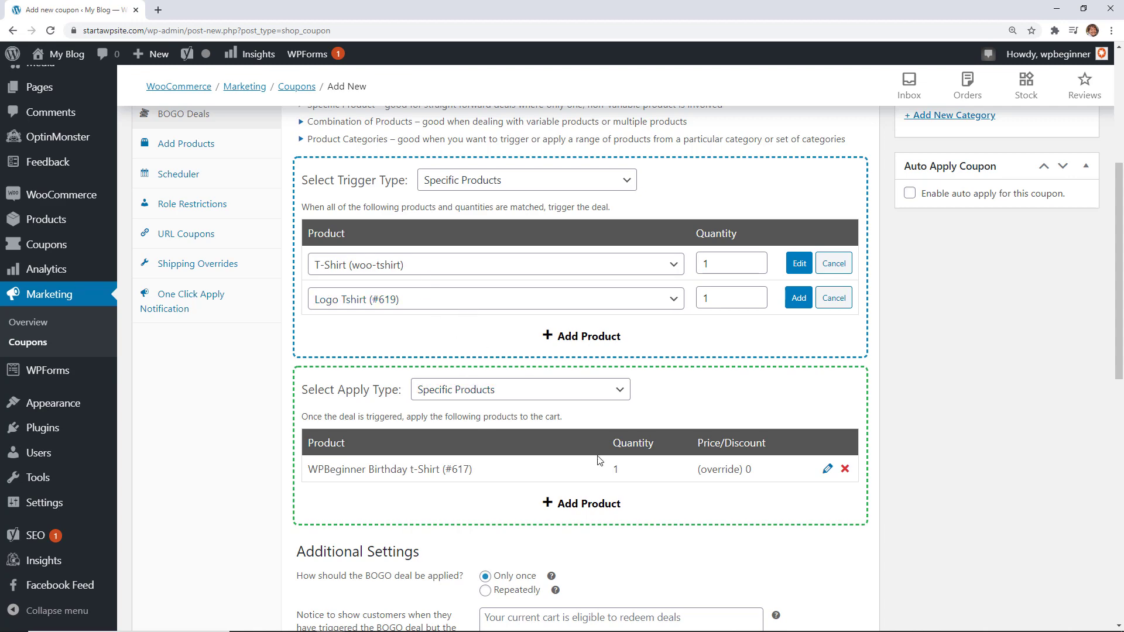
{"action": "scroll", "coordinate": [593, 475], "scroll_direction": "down", "scroll_amount": 1}
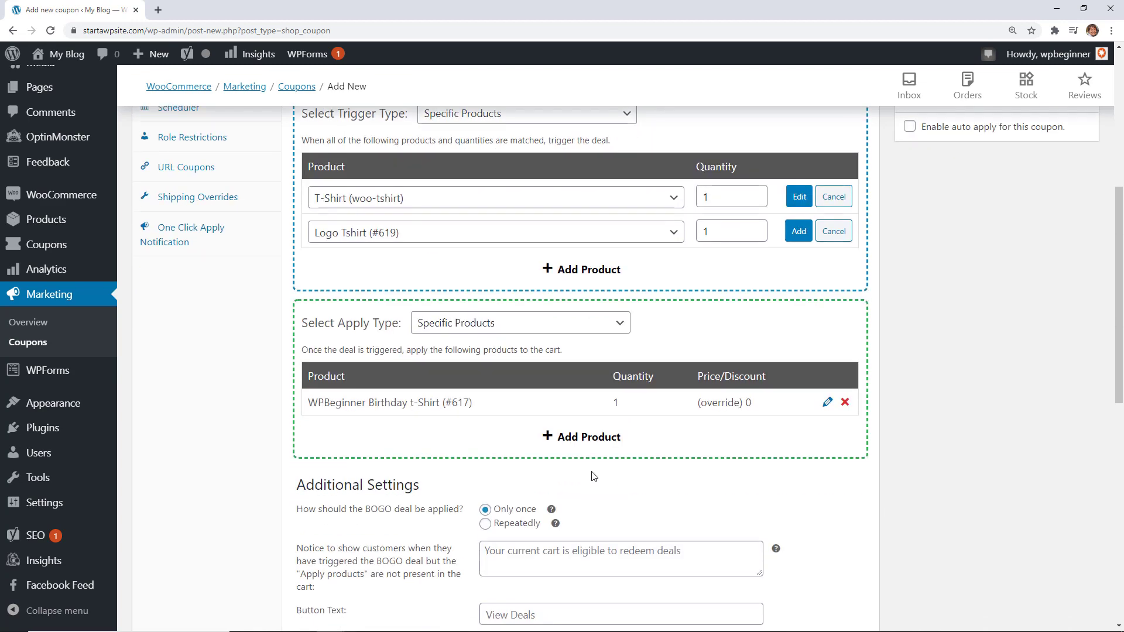
{"action": "scroll", "coordinate": [410, 518], "scroll_direction": "down", "scroll_amount": 3}
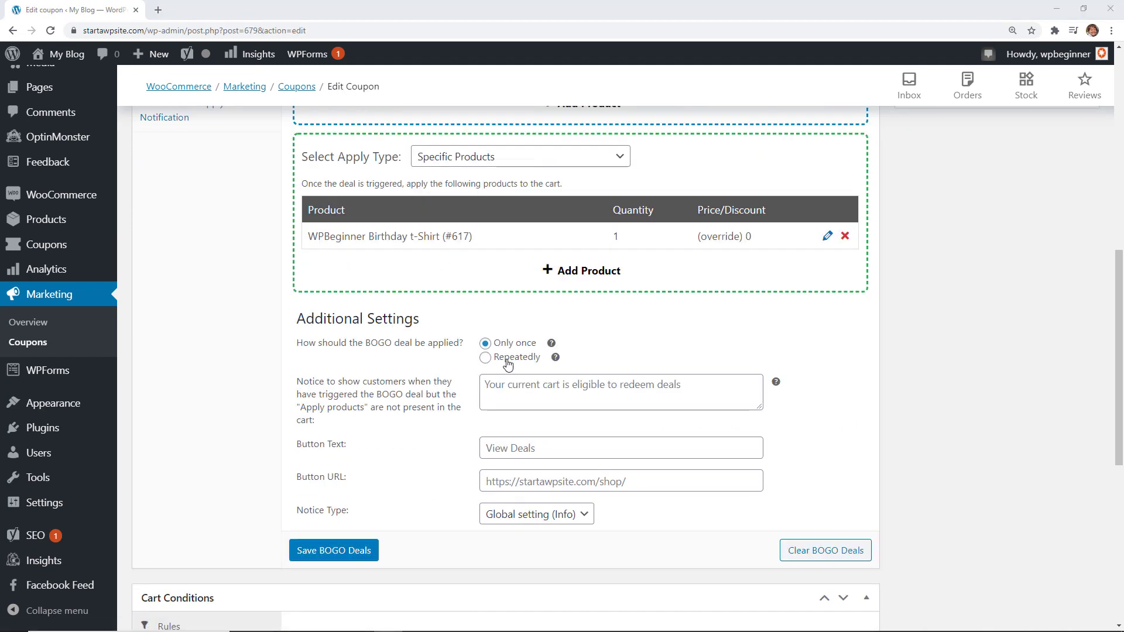
- Set the notice message to 'Your current cart is eligible to redeem deals.' and button text 'View My Deals'
{"action": "mouse_move", "coordinate": [556, 358]}
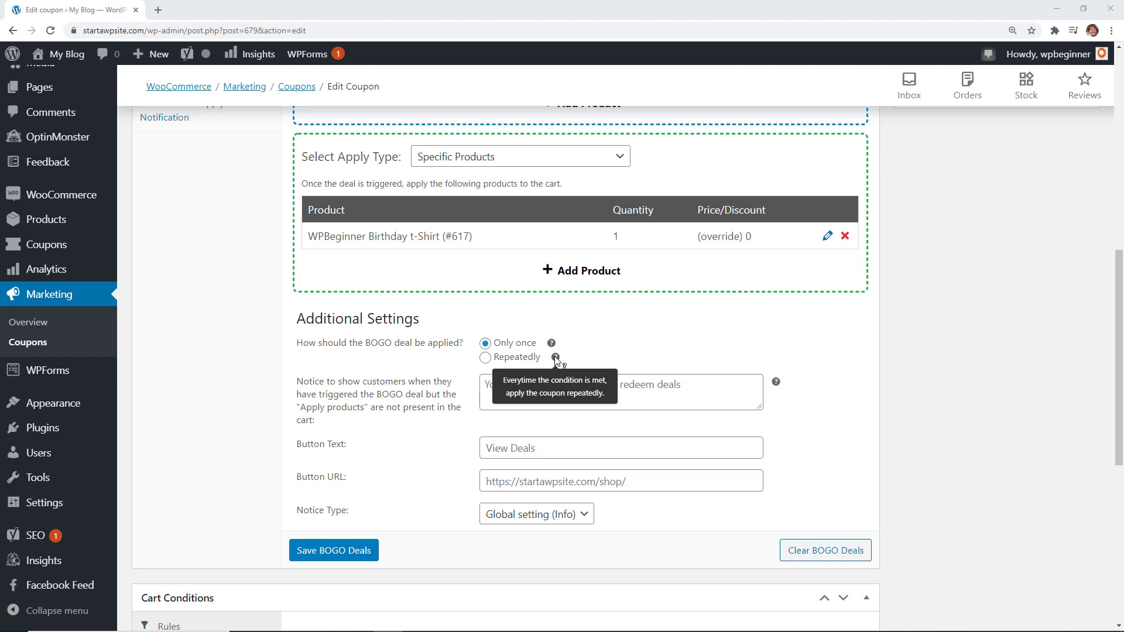
{"action": "left_click", "coordinate": [638, 387]}
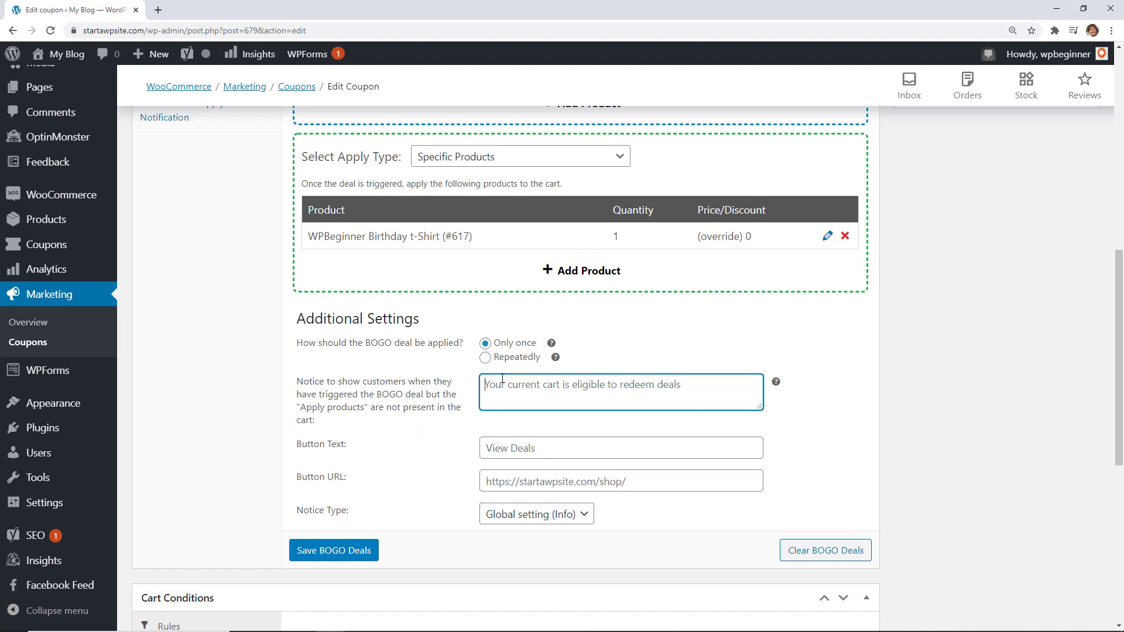
{"action": "type", "text": "Your curre"}
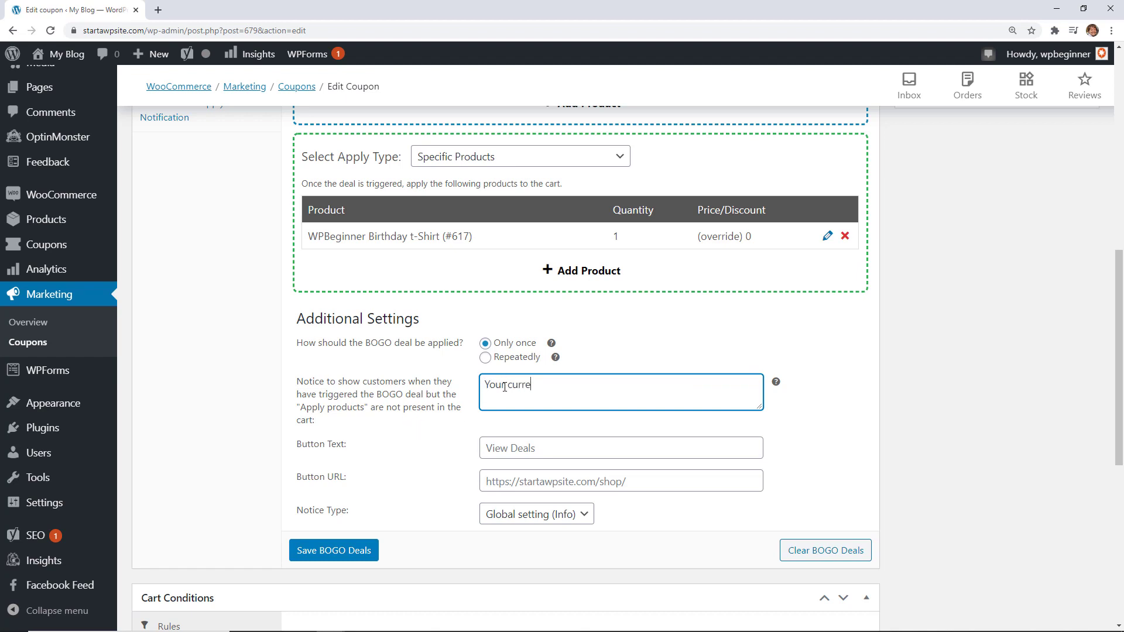
{"action": "type", "text": "nt cart is eligible to redeem deals."}
{"action": "left_click", "coordinate": [629, 446]}
{"action": "type", "text": "View My "}
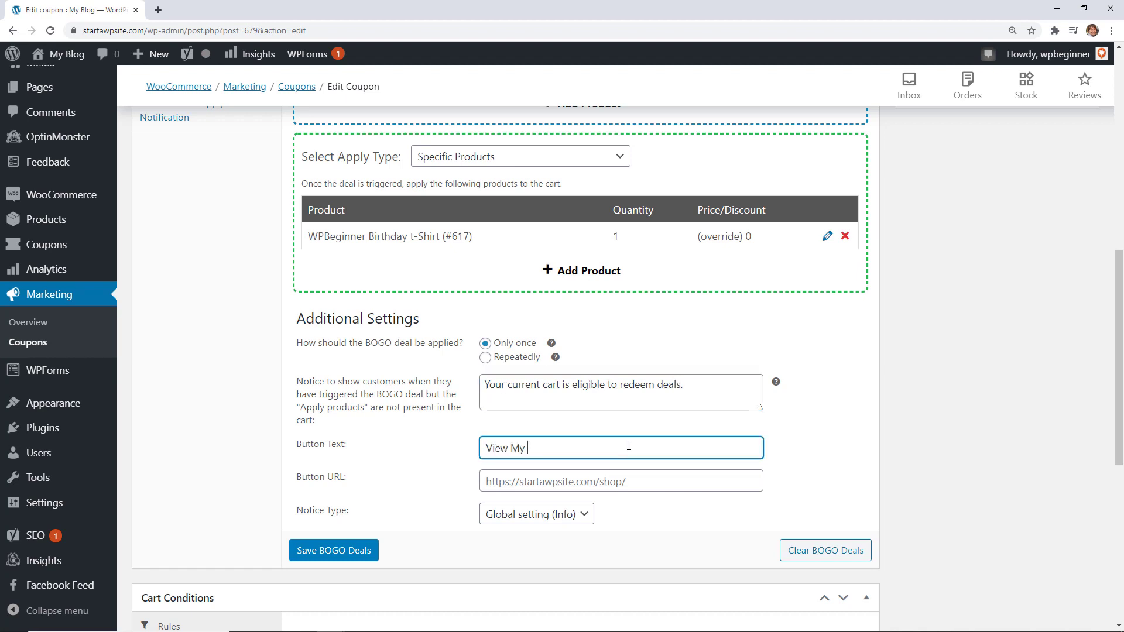
{"action": "type", "text": "Deals"}
- Paste the birthday t-shirt product page URL as the Button URL and set Notice Type to Success
{"action": "key", "text": "alt+Tab"}
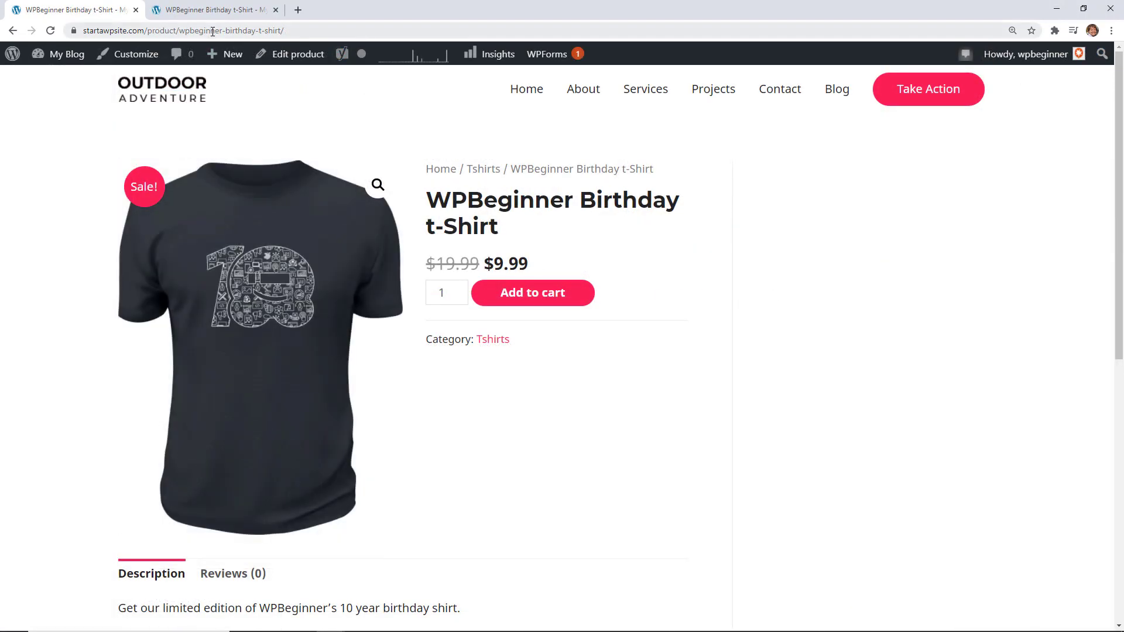
{"action": "double_click", "coordinate": [213, 32]}
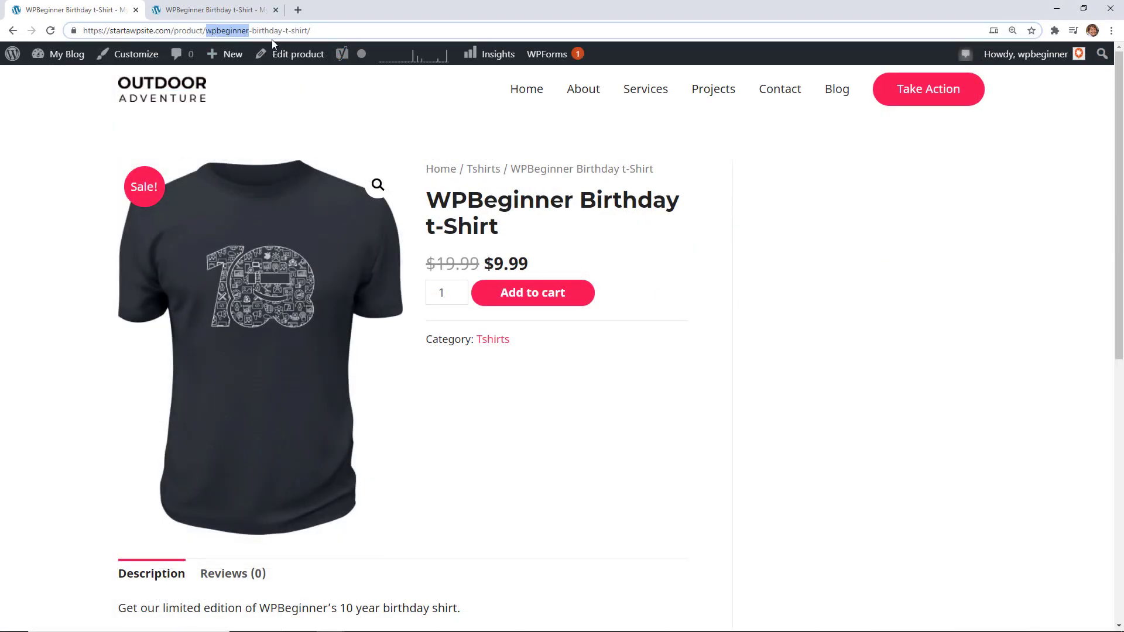
{"action": "left_click_drag", "start_coordinate": [311, 30], "coordinate": [60, 26]}
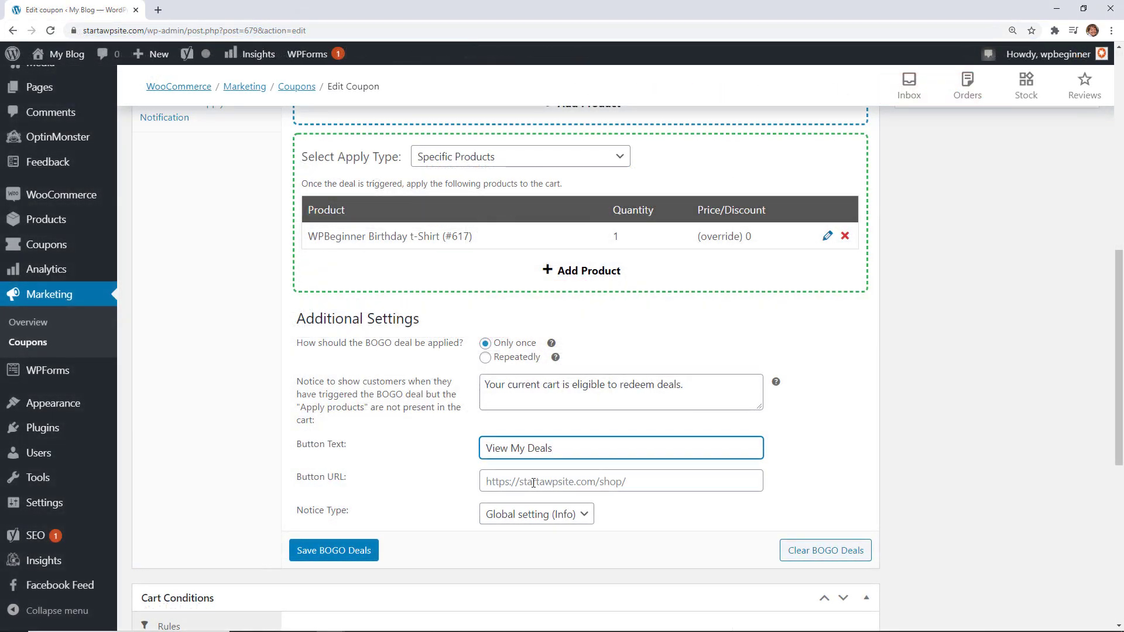
{"action": "left_click", "coordinate": [533, 482]}
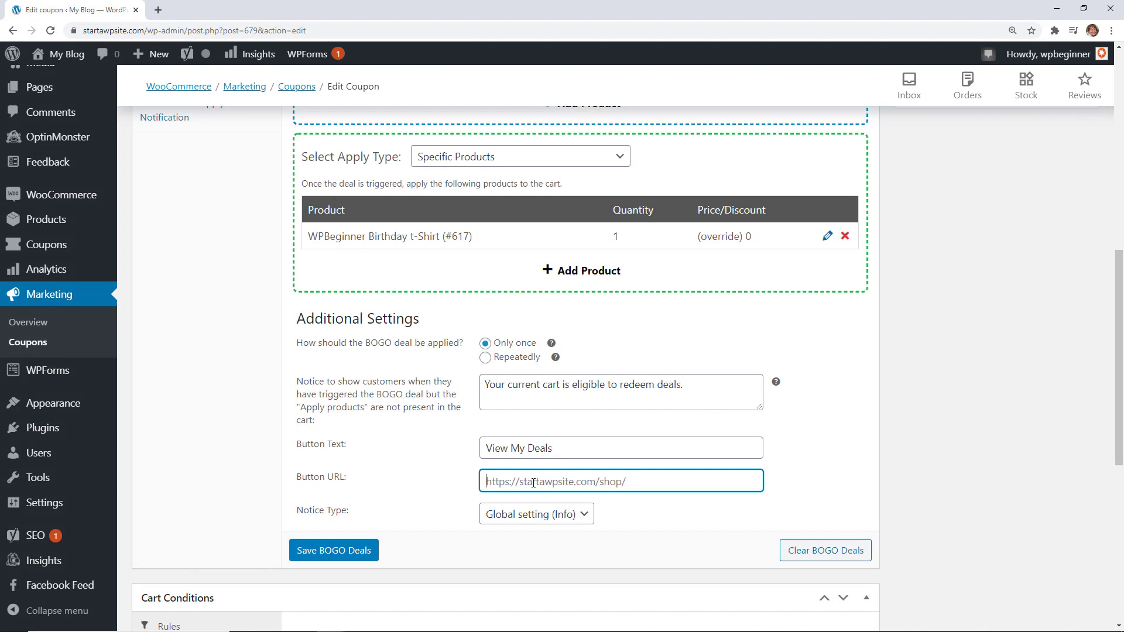
{"action": "right_click", "coordinate": [533, 482]}
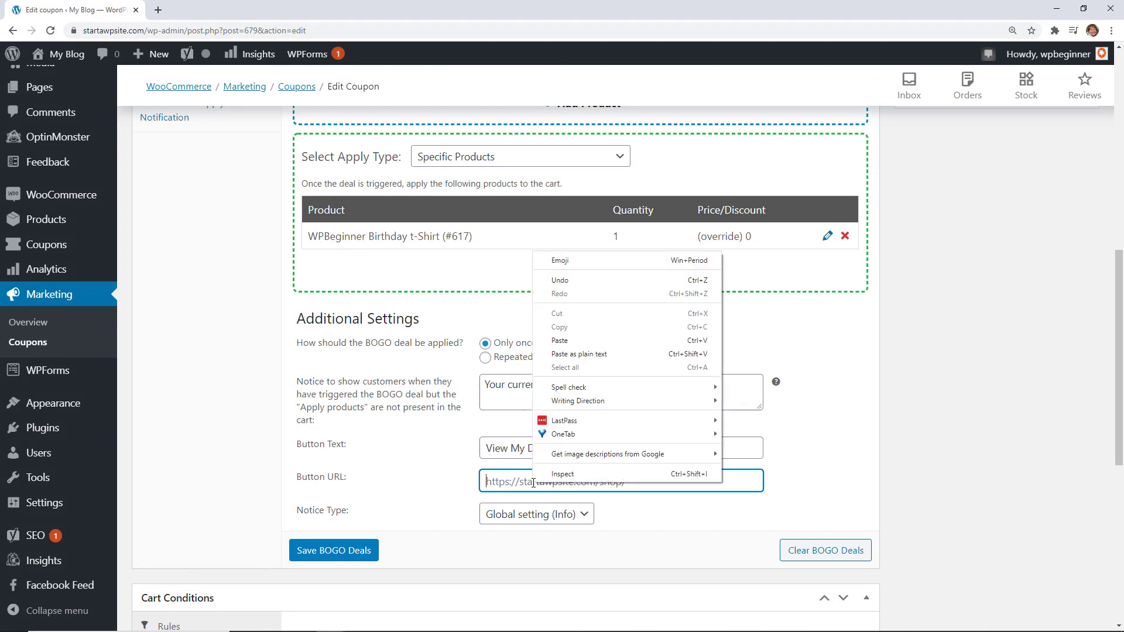
{"action": "left_click", "coordinate": [560, 341]}
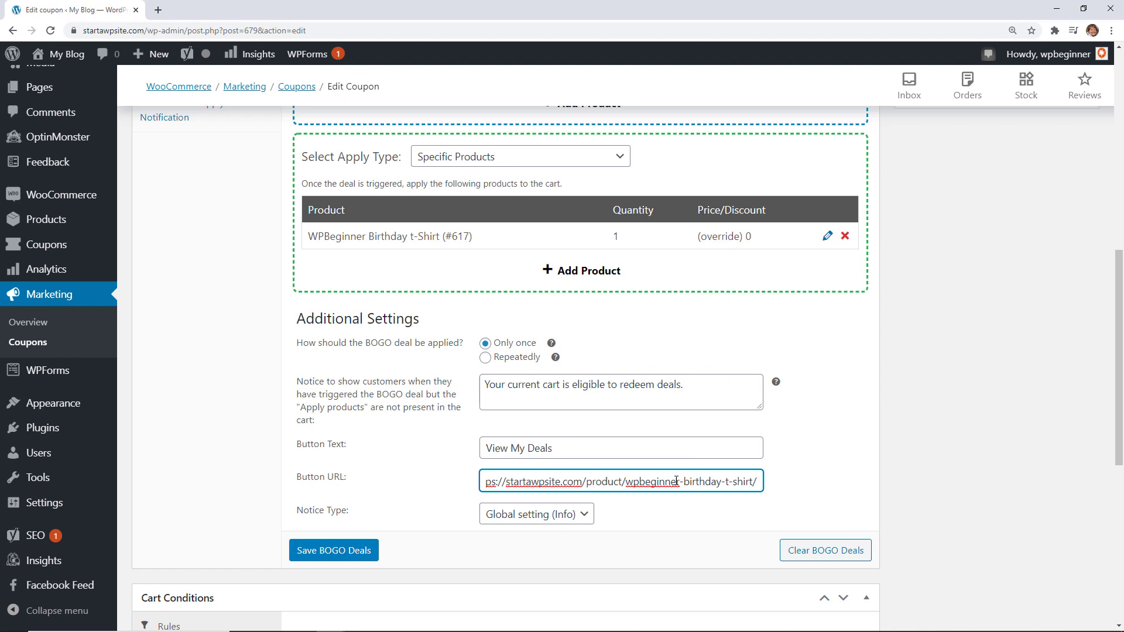
{"action": "left_click", "coordinate": [547, 521]}
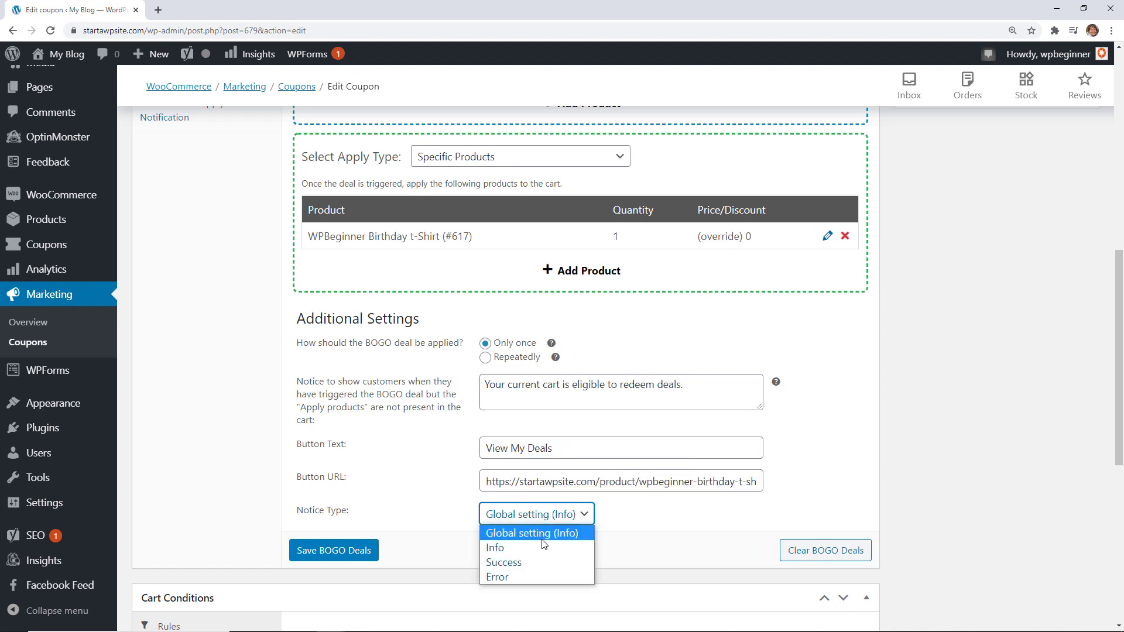
{"action": "left_click", "coordinate": [520, 567]}
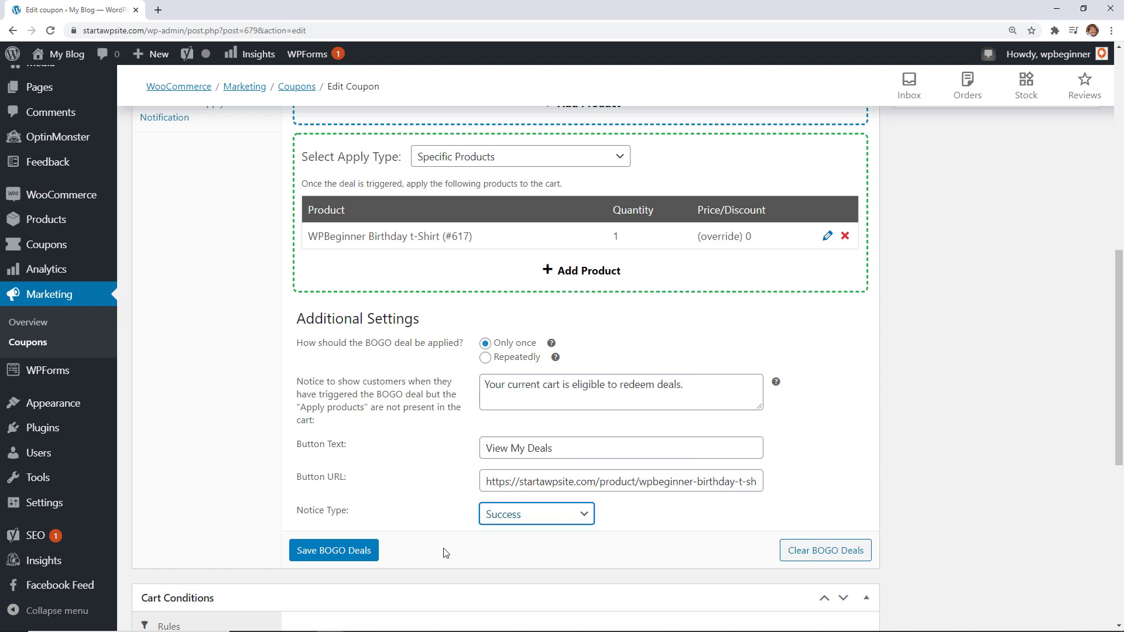
- Save the BOGO deal settings and add the T-Shirt with Logo to the cart
{"action": "left_click", "coordinate": [328, 551]}
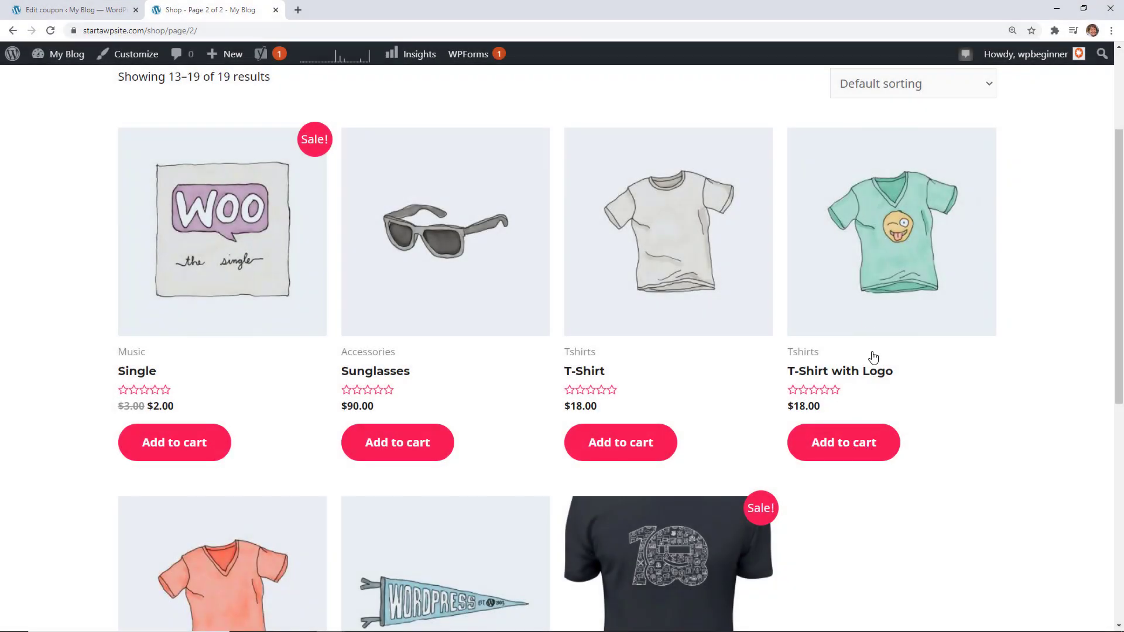
{"action": "left_click", "coordinate": [858, 417]}
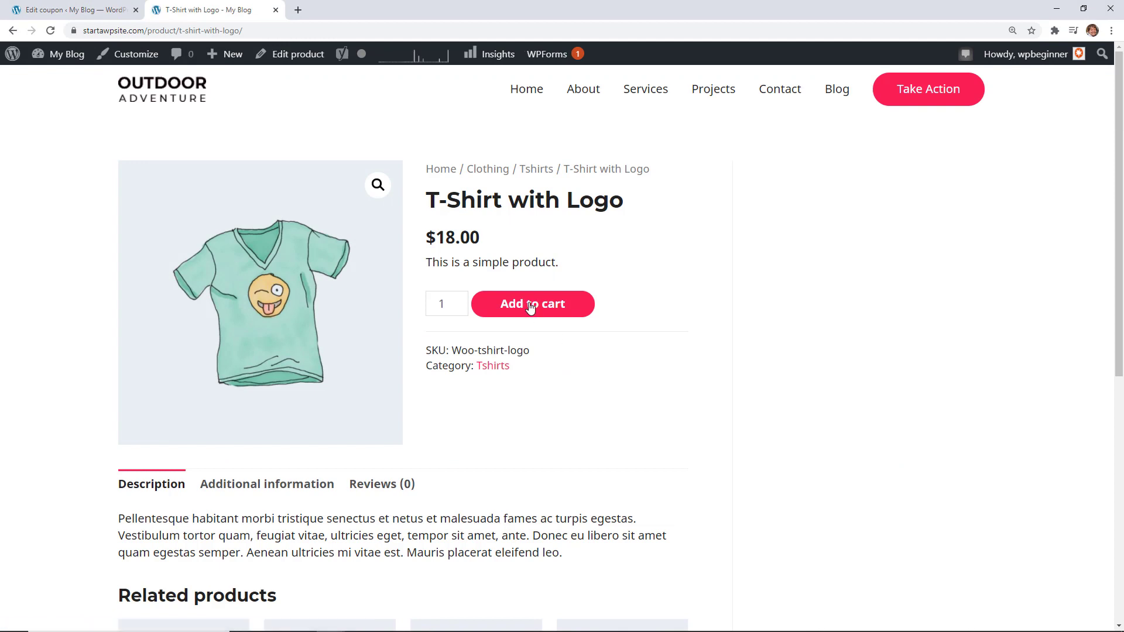
{"action": "left_click", "coordinate": [530, 307]}
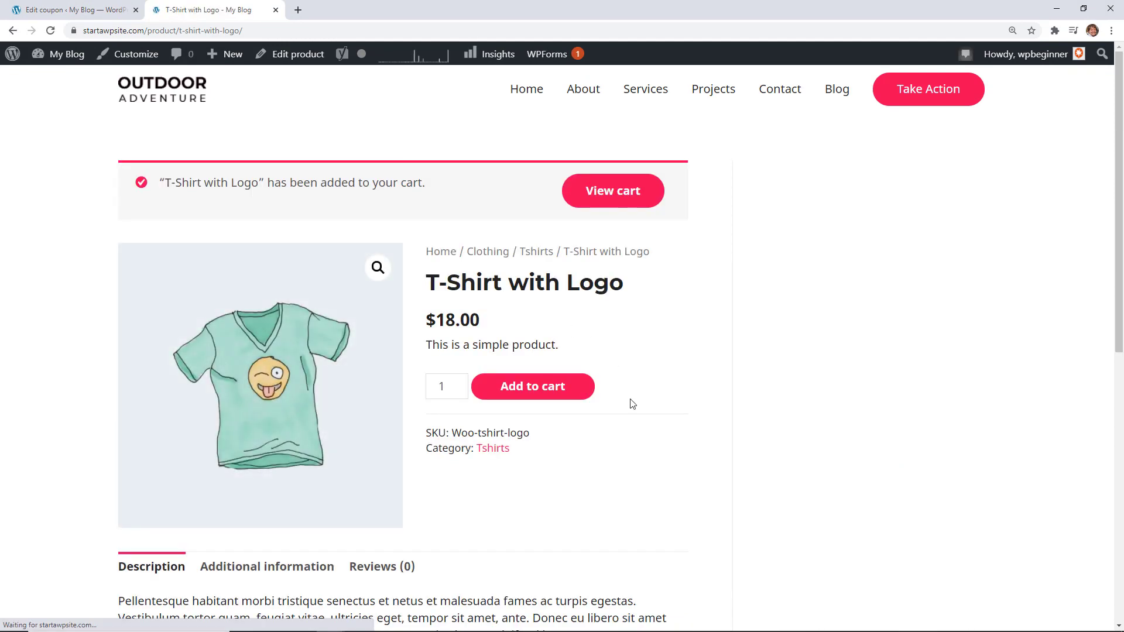
{"action": "left_click", "coordinate": [605, 196]}
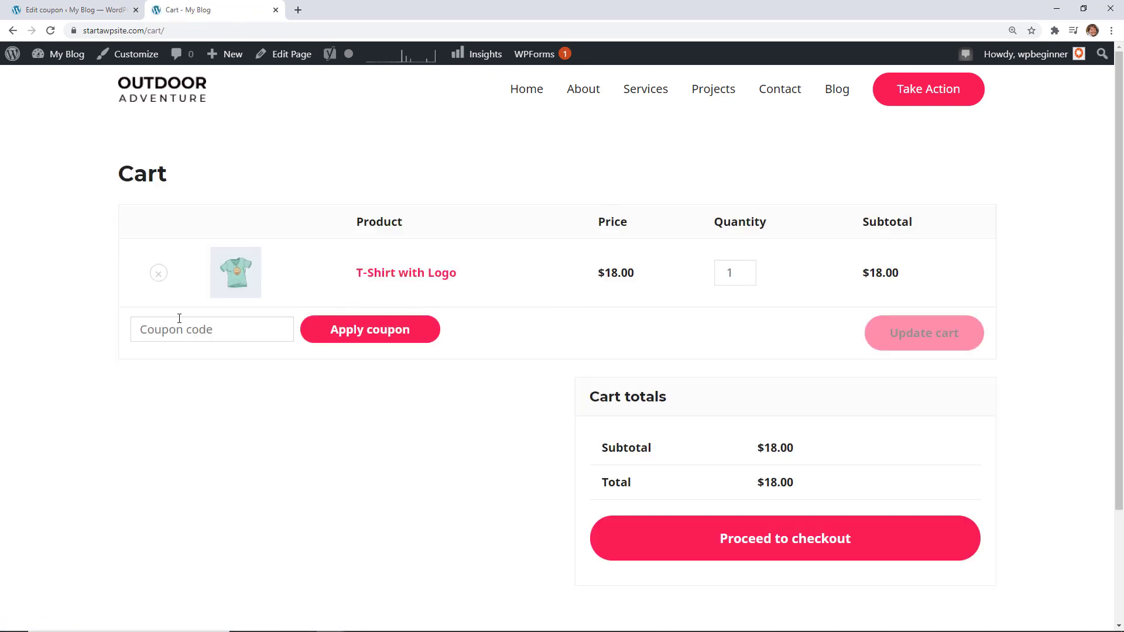
- Apply coupon BOGO, claim the free WPBeginner Birthday t-Shirt through View My Deals, and check the cart
{"action": "type", "text": "BOGO"}
{"action": "left_click", "coordinate": [353, 330]}
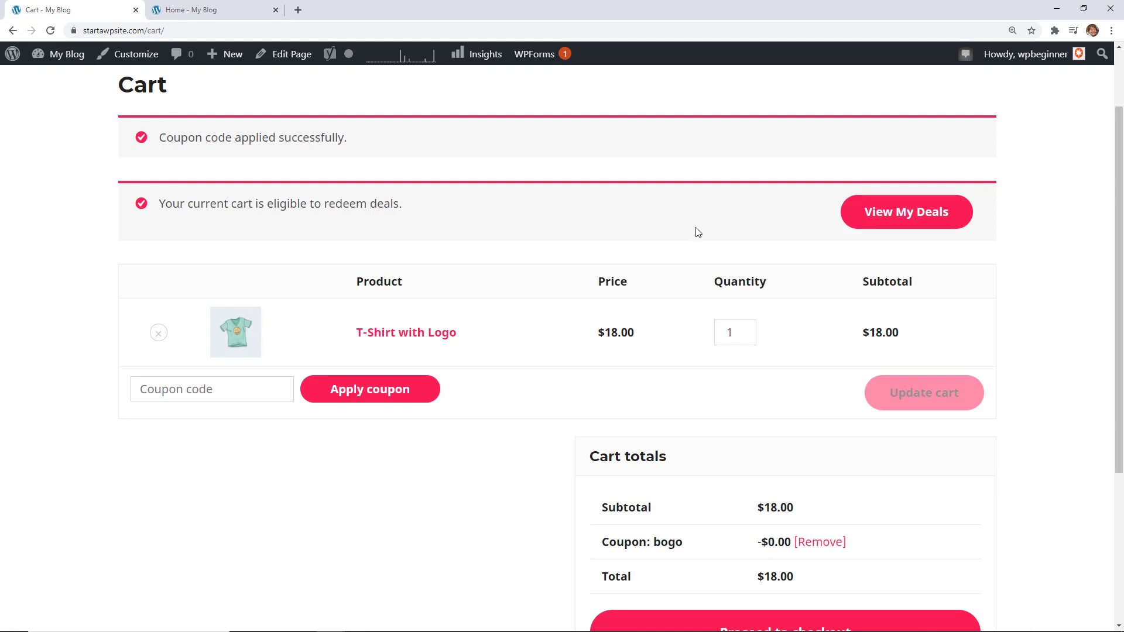
{"action": "left_click", "coordinate": [902, 218]}
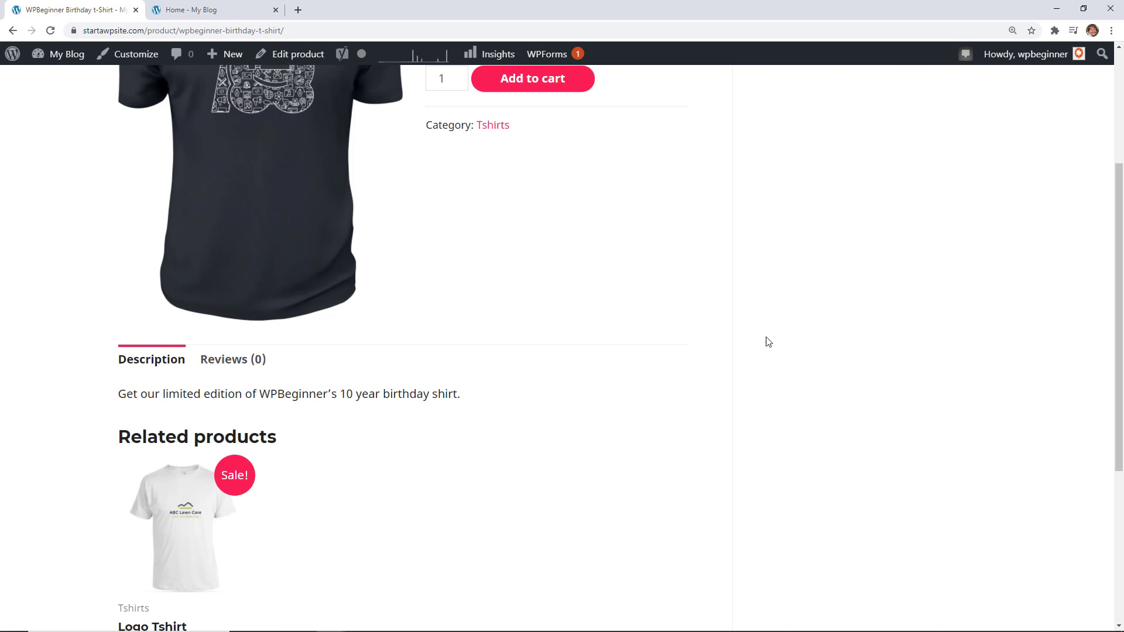
{"action": "scroll", "coordinate": [768, 341], "scroll_direction": "down", "scroll_amount": 3}
{"action": "scroll", "coordinate": [768, 342], "scroll_direction": "up", "scroll_amount": 4}
{"action": "scroll", "coordinate": [768, 342], "scroll_direction": "up", "scroll_amount": 4}
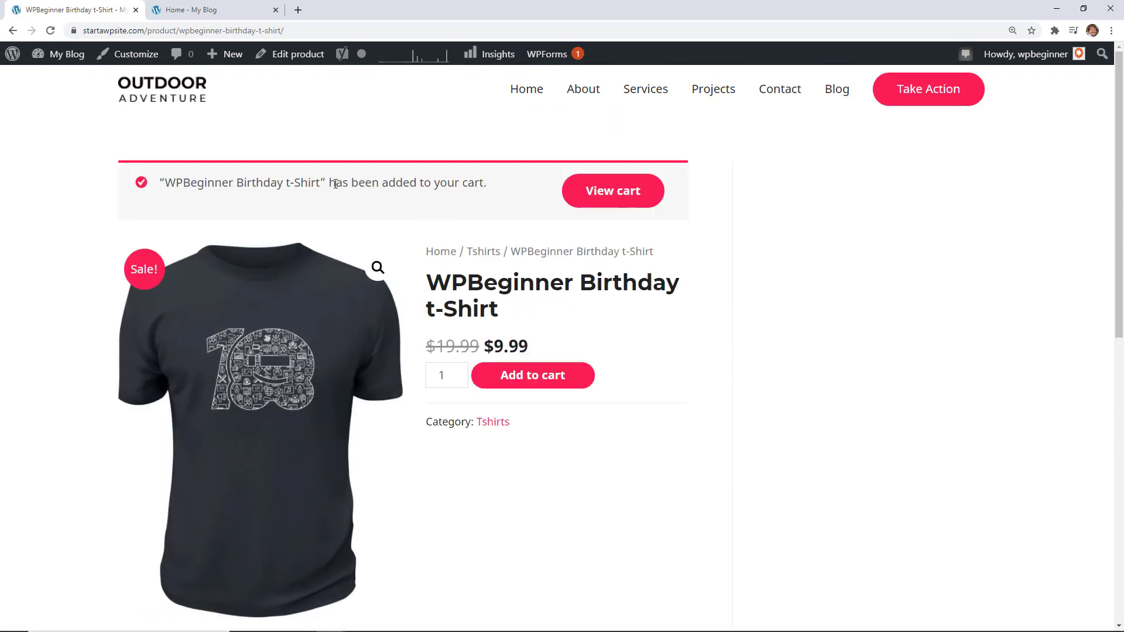
{"action": "left_click", "coordinate": [600, 198]}
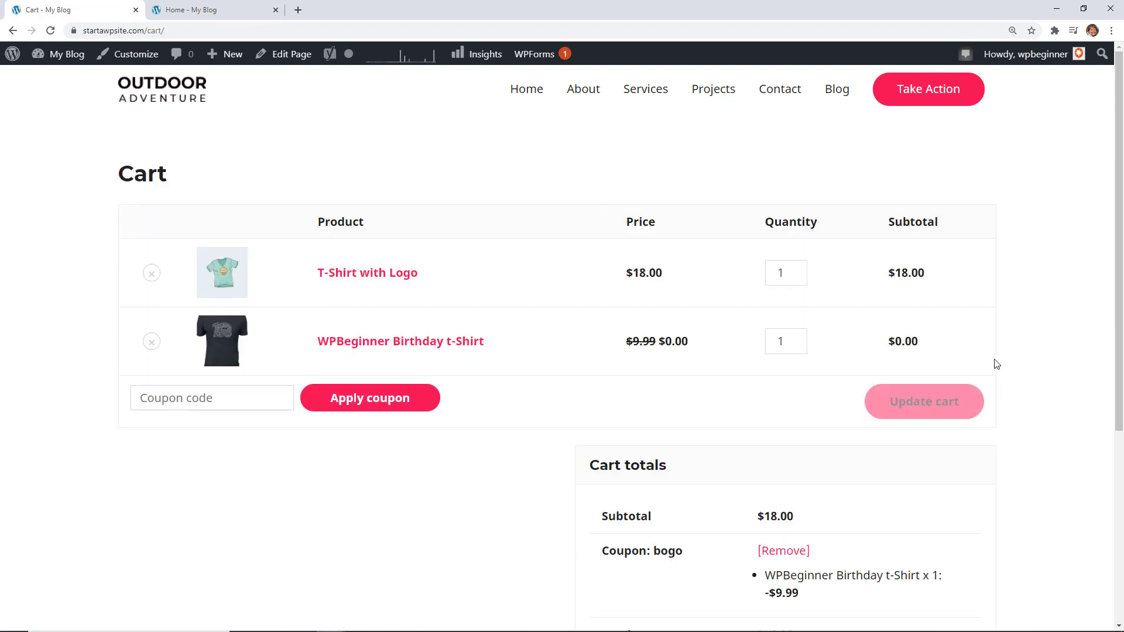
{"action": "scroll", "coordinate": [862, 456], "scroll_direction": "down", "scroll_amount": 2}
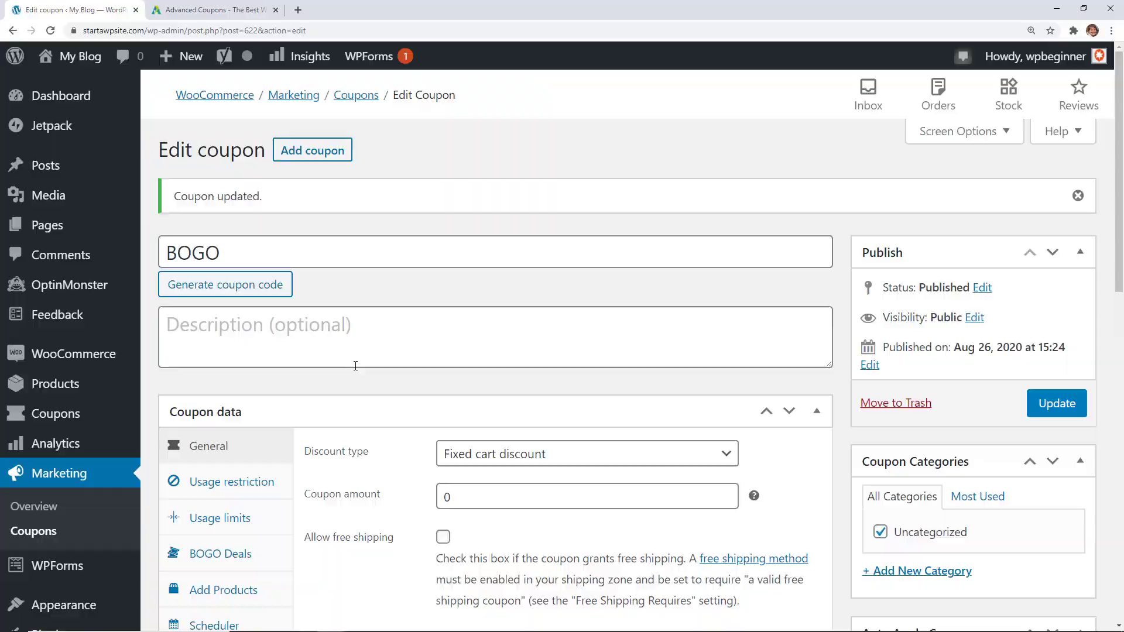
- Start a new coupon with the code '10 Percent Off'
{"action": "mouse_move", "coordinate": [65, 416]}
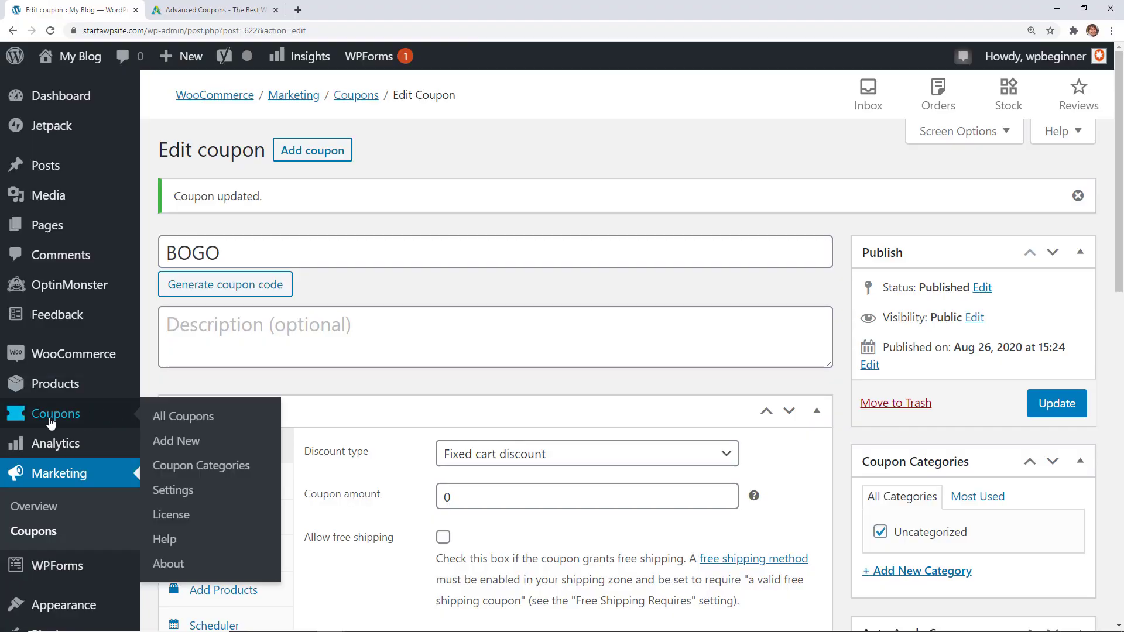
{"action": "left_click", "coordinate": [172, 444]}
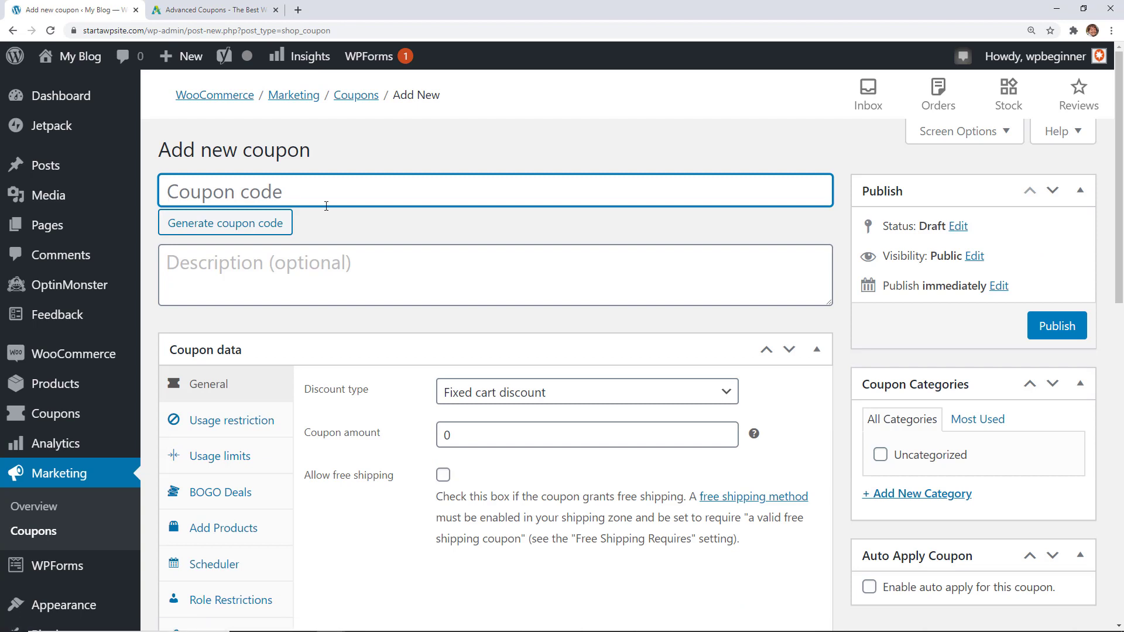
{"action": "type", "text": "10 Perfec"}
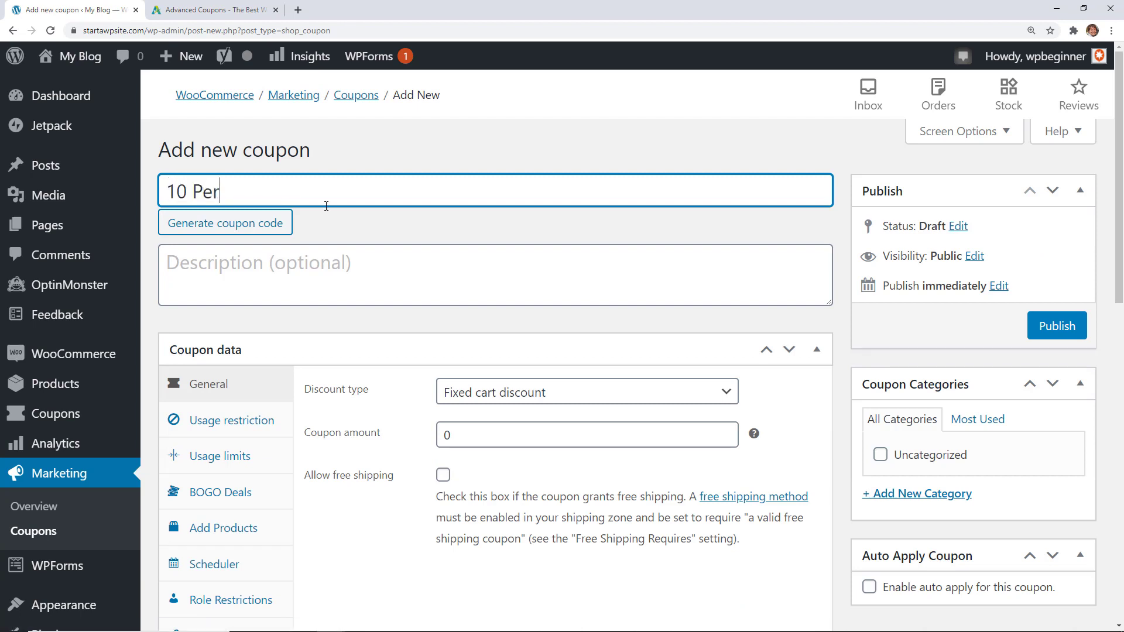
{"action": "key", "text": "BackSpace"}
{"action": "key", "text": "BackSpace"}
{"action": "key", "text": "BackSpace"}
{"action": "type", "text": "cent Off"}
- Make it a Percentage discount of 10 and publish the coupon
{"action": "scroll", "coordinate": [326, 327], "scroll_direction": "down", "scroll_amount": 2}
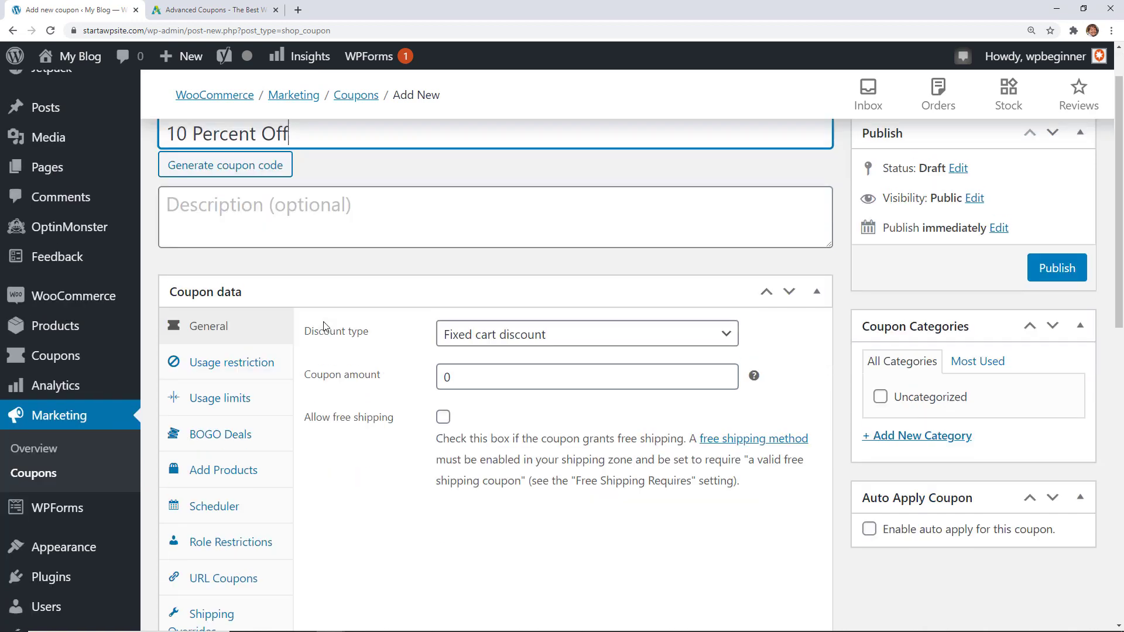
{"action": "left_click", "coordinate": [477, 267]}
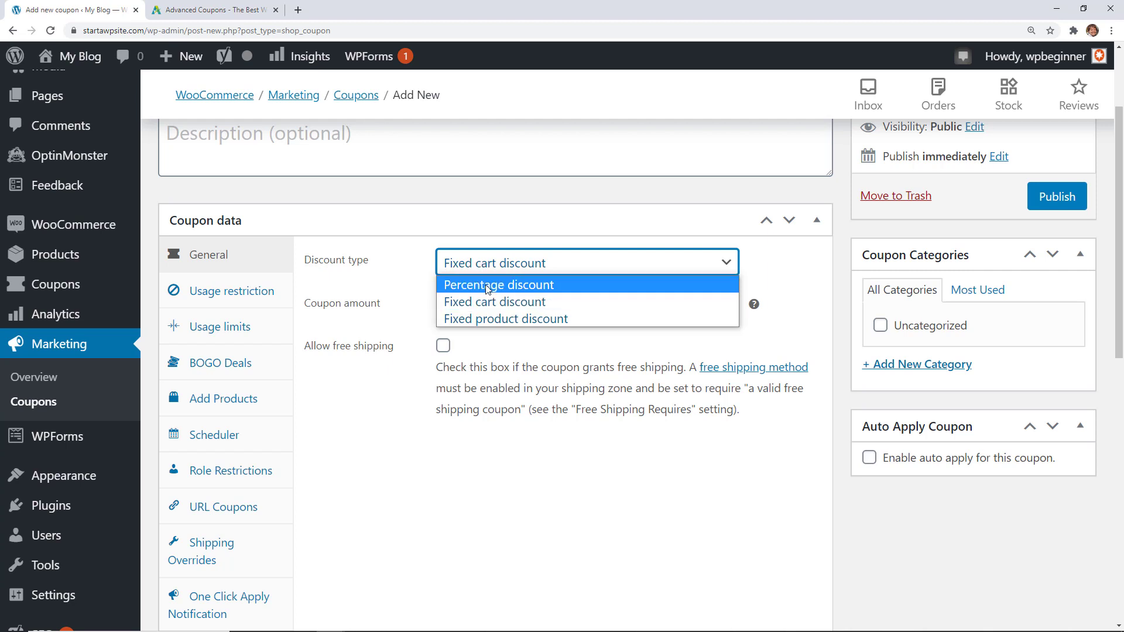
{"action": "left_click", "coordinate": [486, 285]}
{"action": "left_click", "coordinate": [463, 301]}
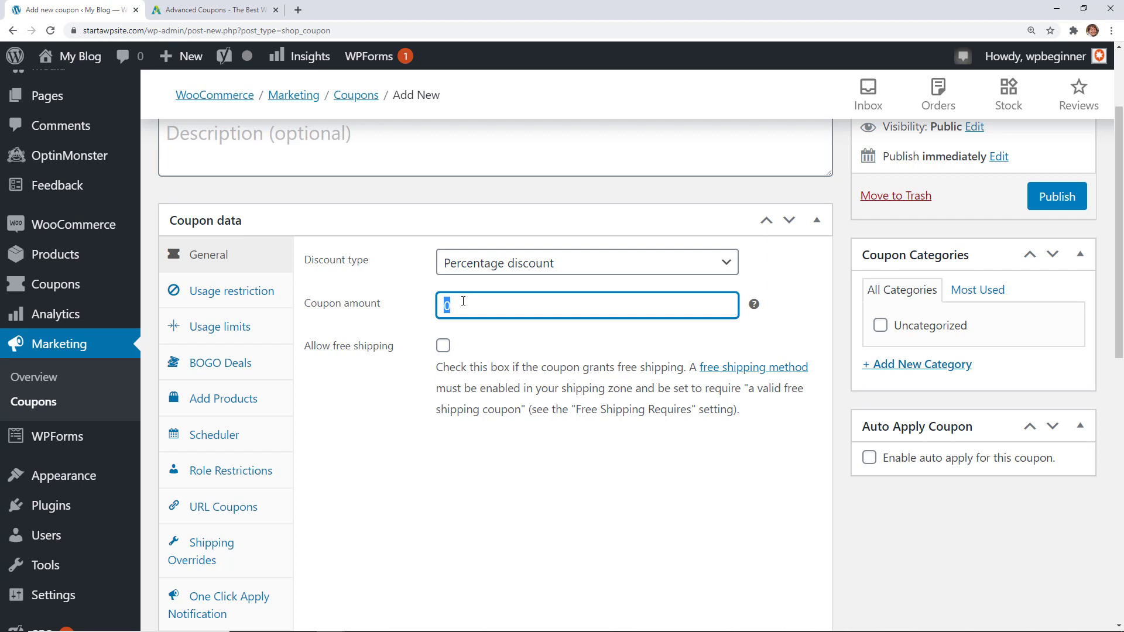
{"action": "type", "text": "10"}
{"action": "left_click", "coordinate": [352, 412]}
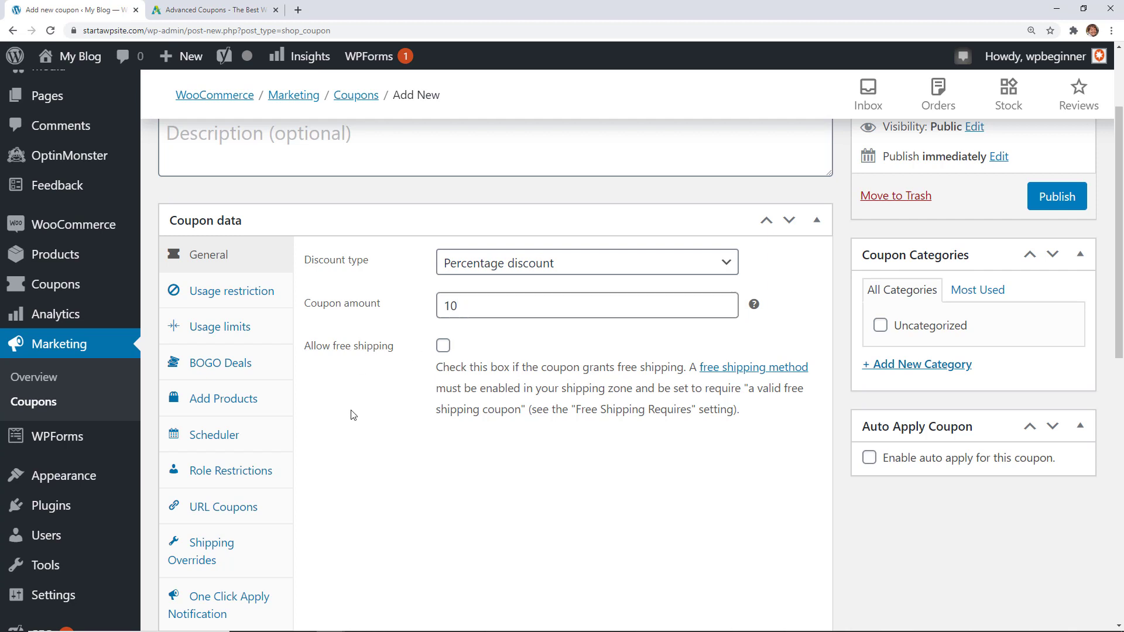
{"action": "scroll", "coordinate": [302, 405], "scroll_direction": "down", "scroll_amount": 1}
{"action": "left_click", "coordinate": [213, 440]}
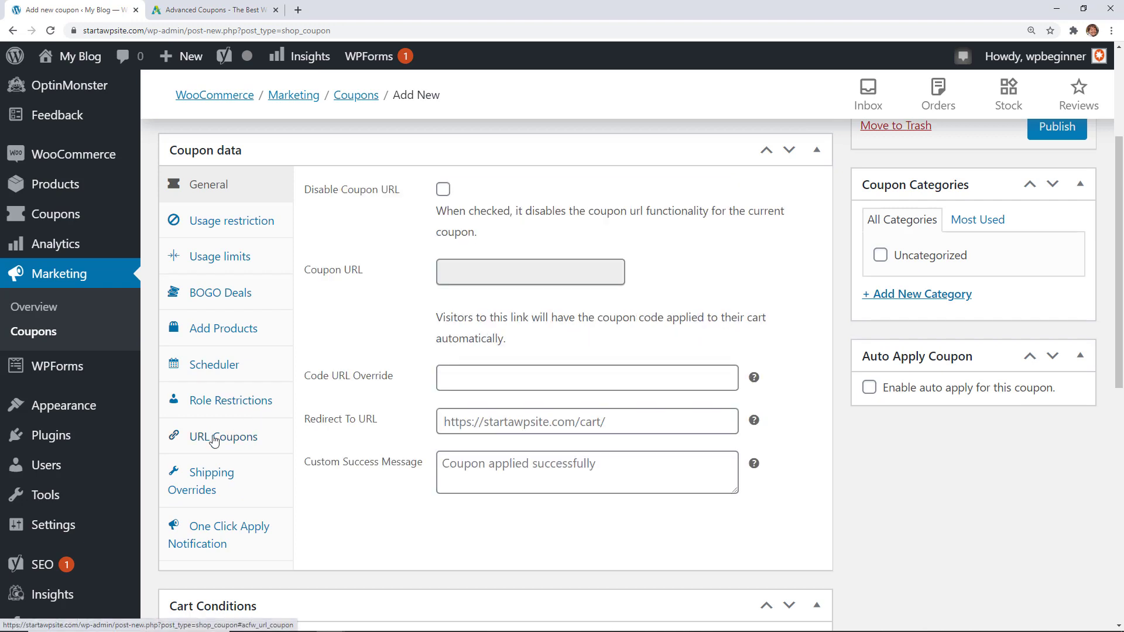
{"action": "left_click", "coordinate": [586, 273]}
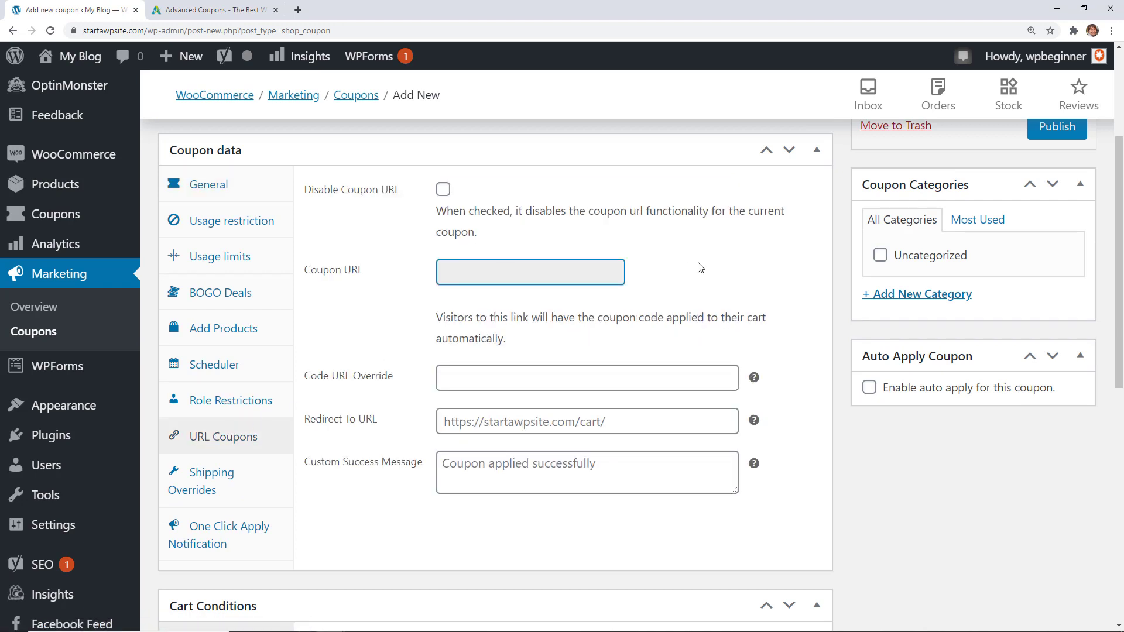
{"action": "left_click", "coordinate": [1036, 142]}
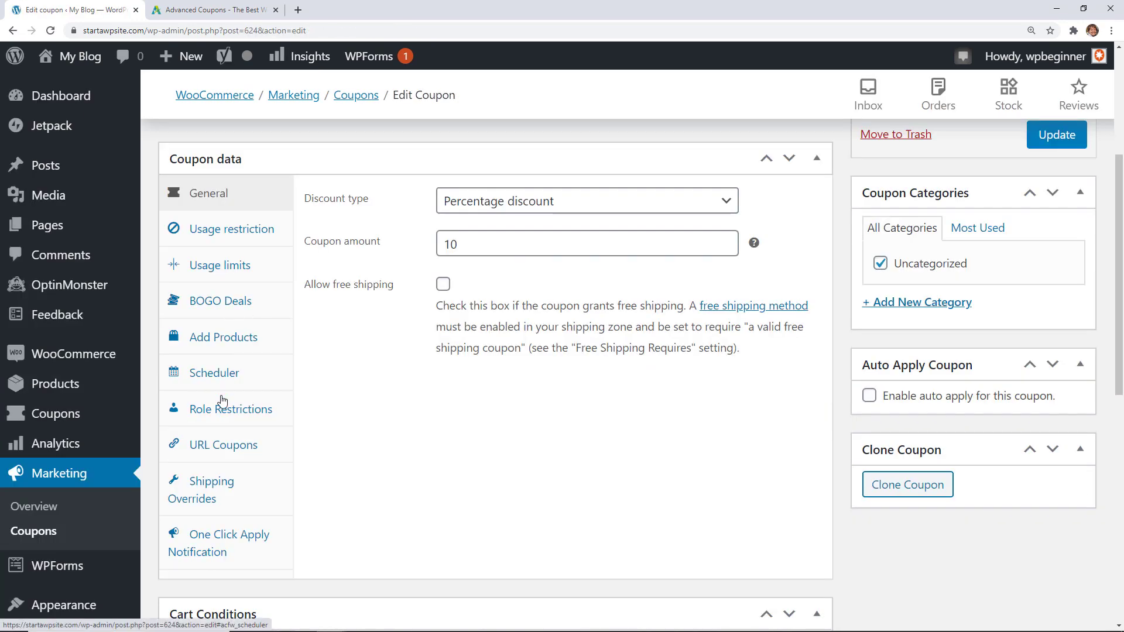
- Copy the 10 percent off coupon's URL and load it in the cart, dropping the total to $41.39
{"action": "left_click", "coordinate": [224, 445]}
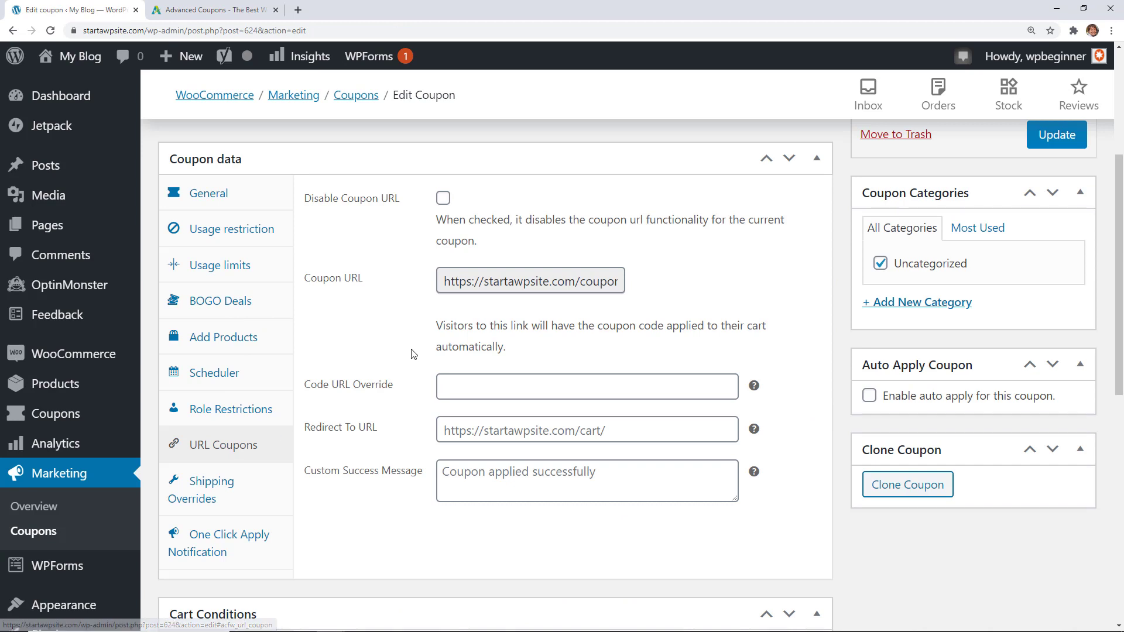
{"action": "mouse_move", "coordinate": [576, 281]}
{"action": "left_mouse_down"}
{"action": "mouse_move", "coordinate": [631, 285]}
{"action": "mouse_move", "coordinate": [526, 281]}
{"action": "mouse_move", "coordinate": [621, 282]}
{"action": "mouse_move", "coordinate": [588, 283]}
{"action": "left_mouse_up"}
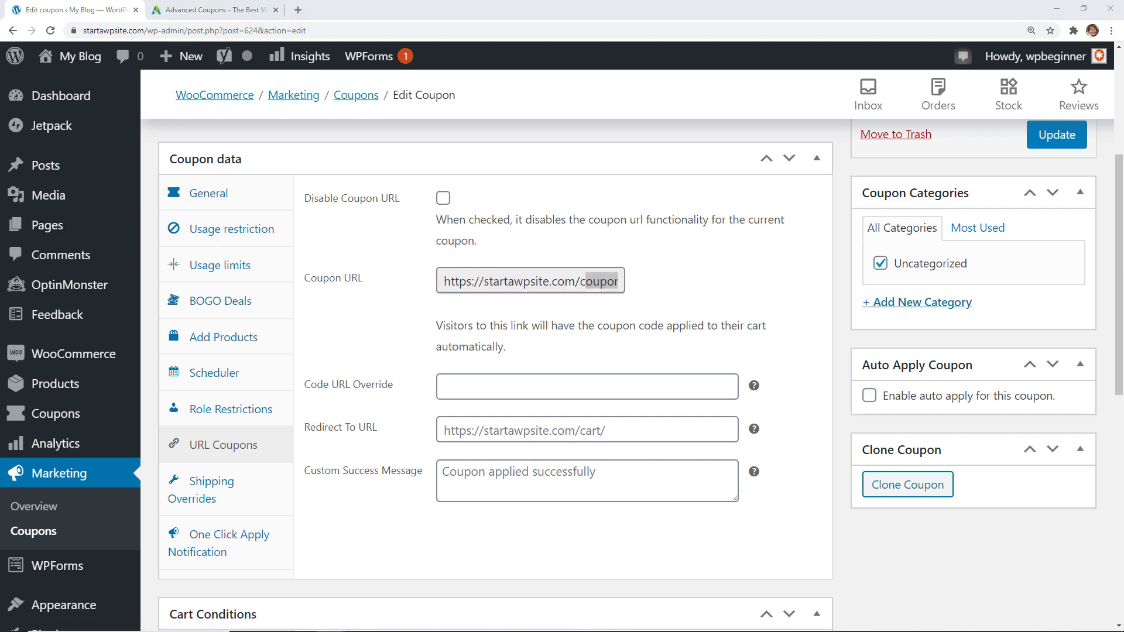
{"action": "key", "text": "alt+Tab"}
{"action": "left_click", "coordinate": [207, 31]}
{"action": "type", "text": "https://startawpsite.com/coupon/10%20percent%20off/"}
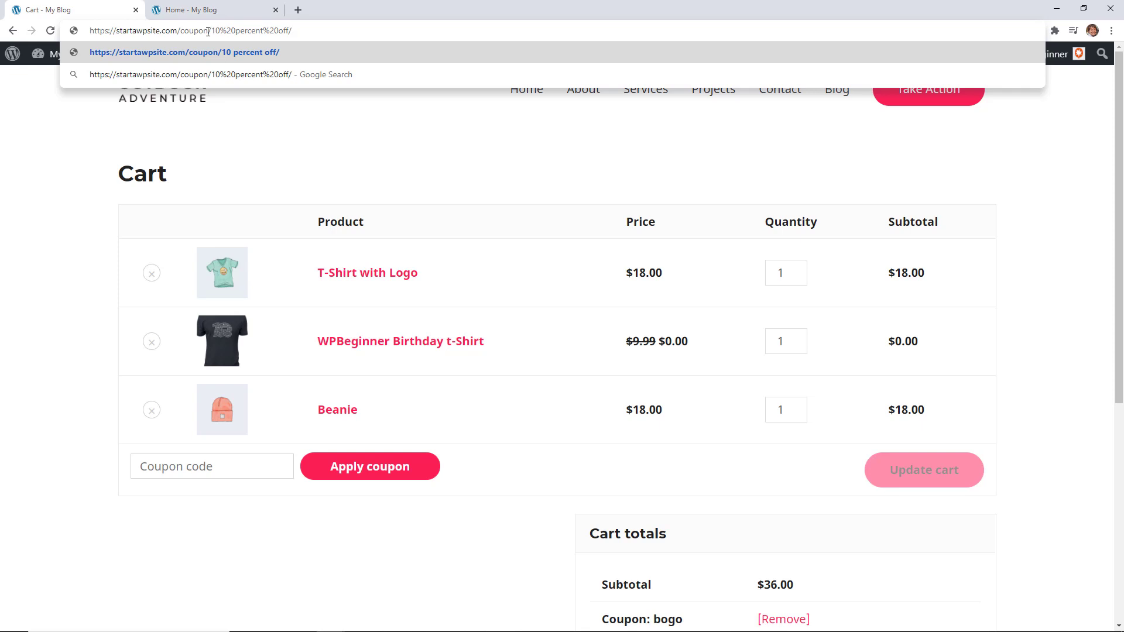
{"action": "key", "text": "Return"}
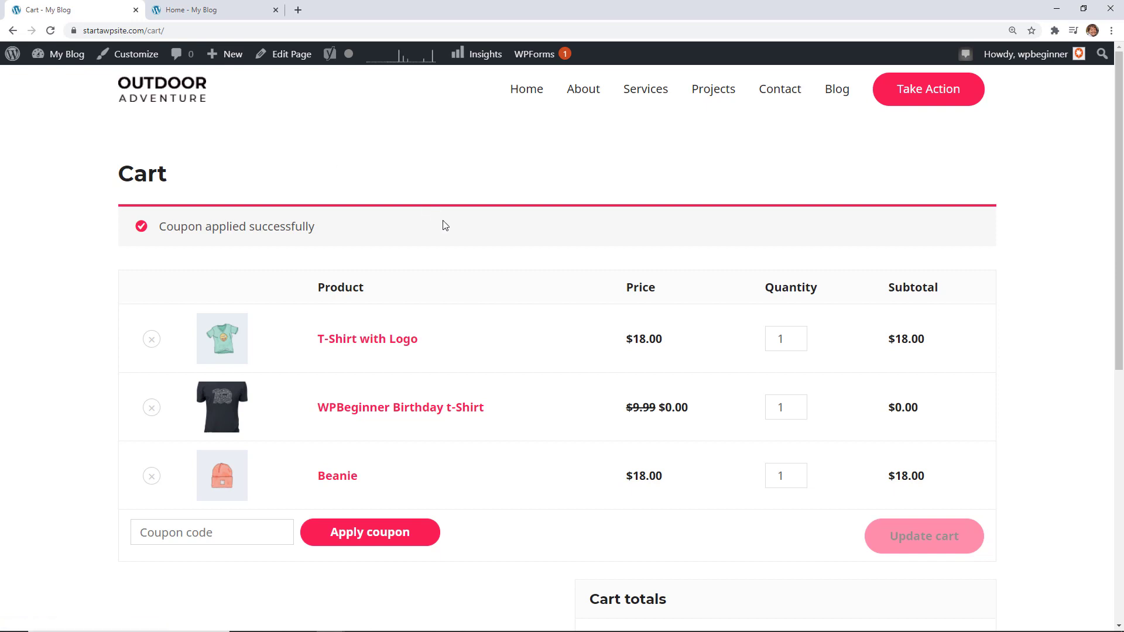
{"action": "scroll", "coordinate": [445, 225], "scroll_direction": "down", "scroll_amount": 4}
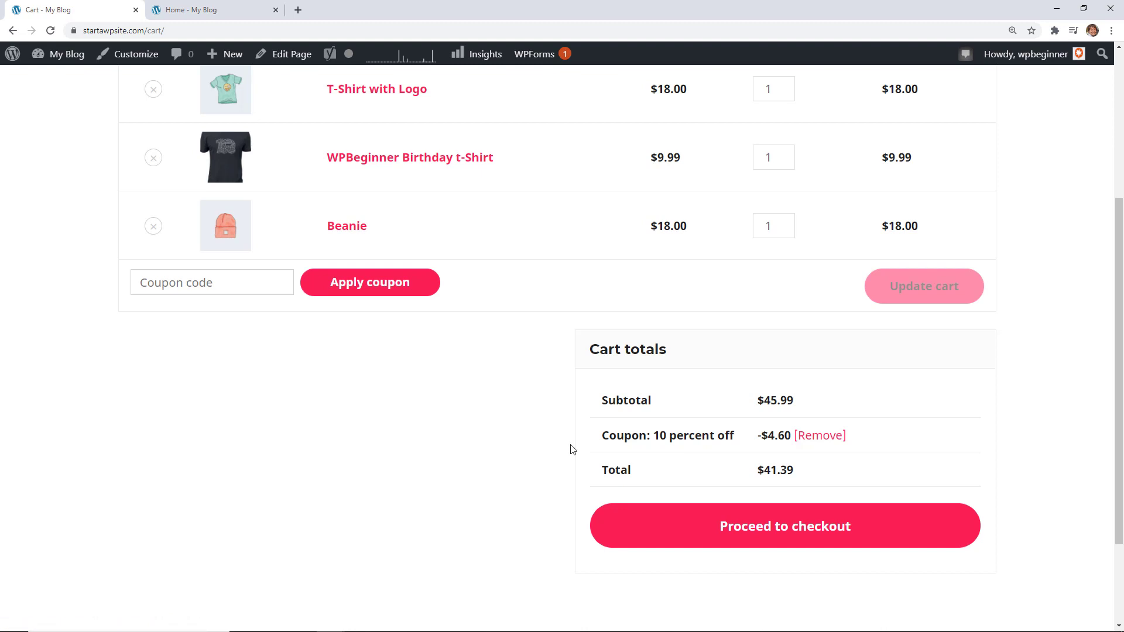
{"action": "scroll", "coordinate": [572, 449], "scroll_direction": "down", "scroll_amount": 2}
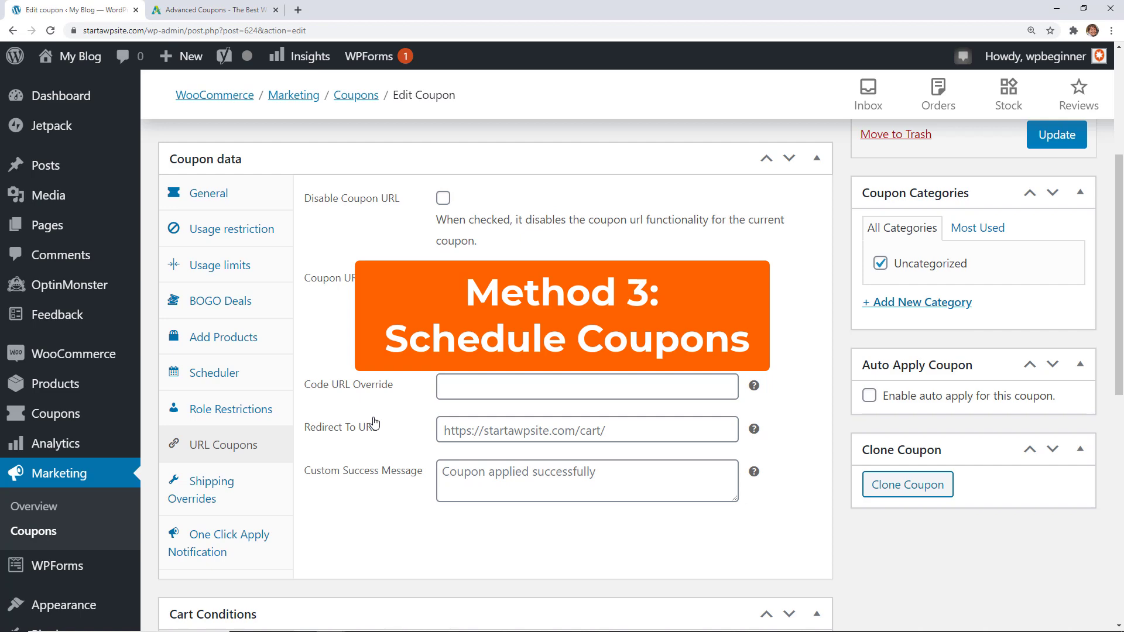
- Create a new coupon titled 'Scheduled Coupon' with a fixed cart discount of 5
{"action": "scroll", "coordinate": [375, 423], "scroll_direction": "up", "scroll_amount": 5}
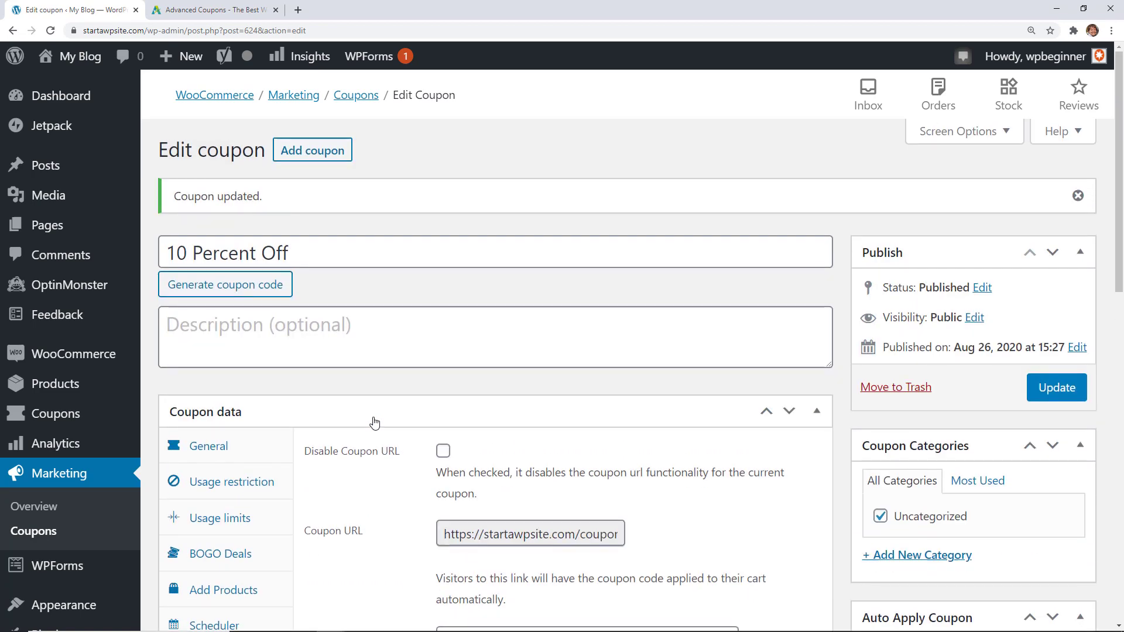
{"action": "left_click", "coordinate": [302, 158]}
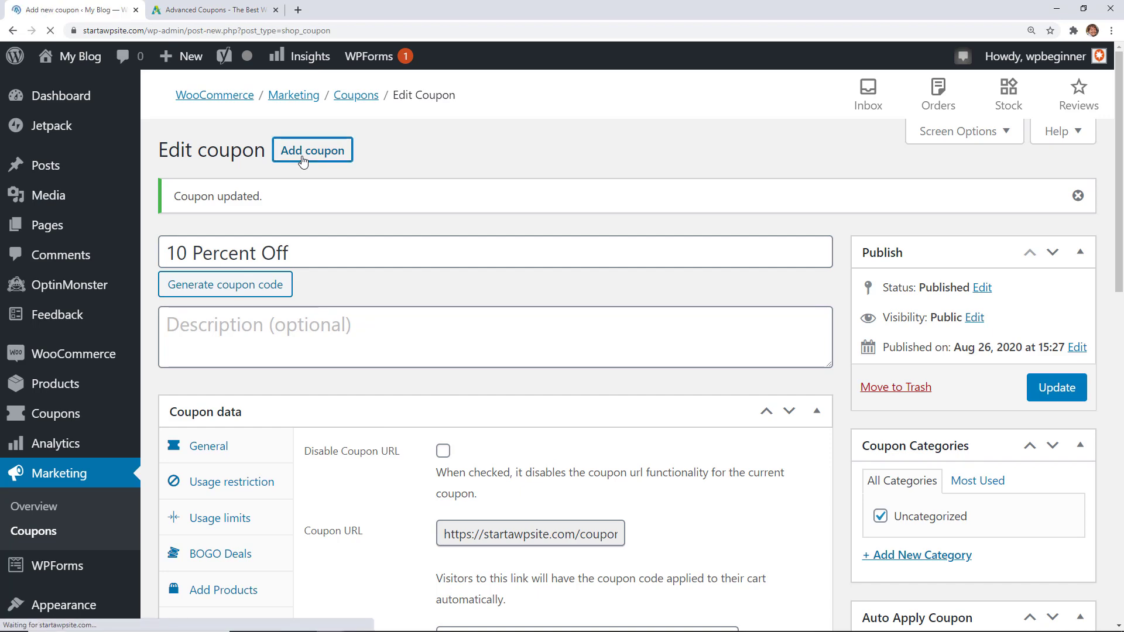
{"action": "type", "text": "Sched"}
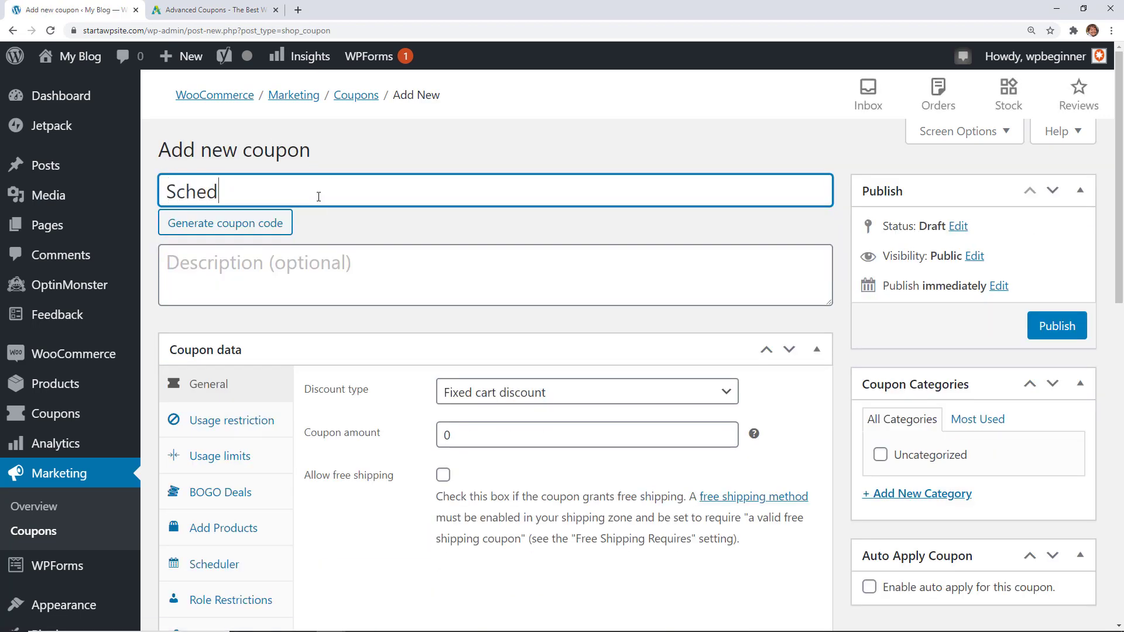
{"action": "type", "text": "uled Coupon"}
{"action": "scroll", "coordinate": [500, 361], "scroll_direction": "down", "scroll_amount": 1}
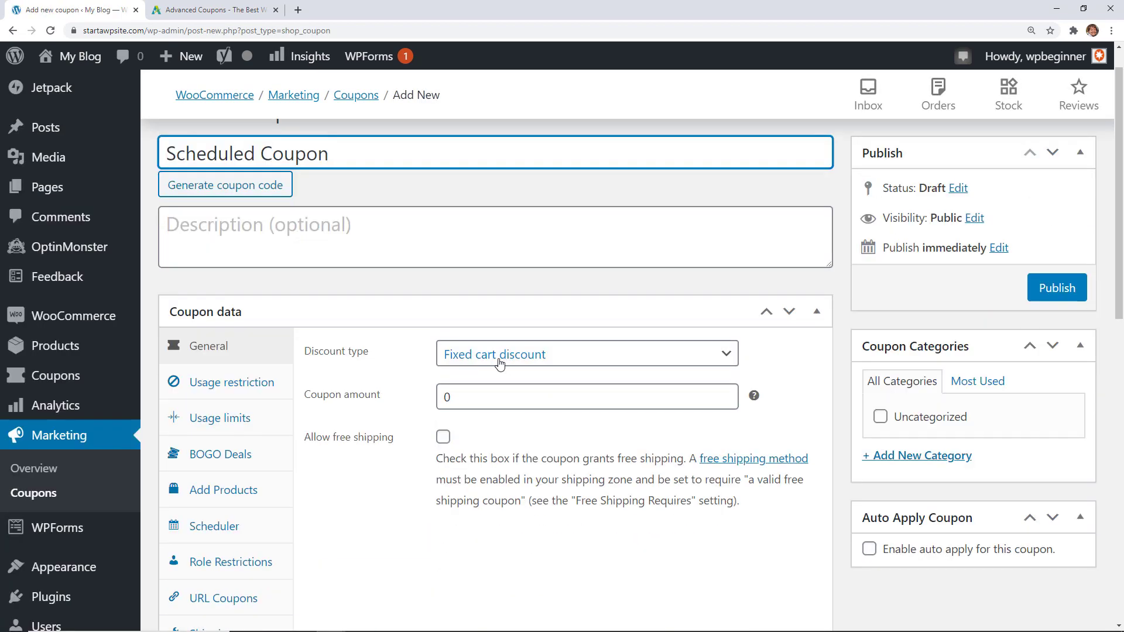
{"action": "left_click", "coordinate": [499, 361]}
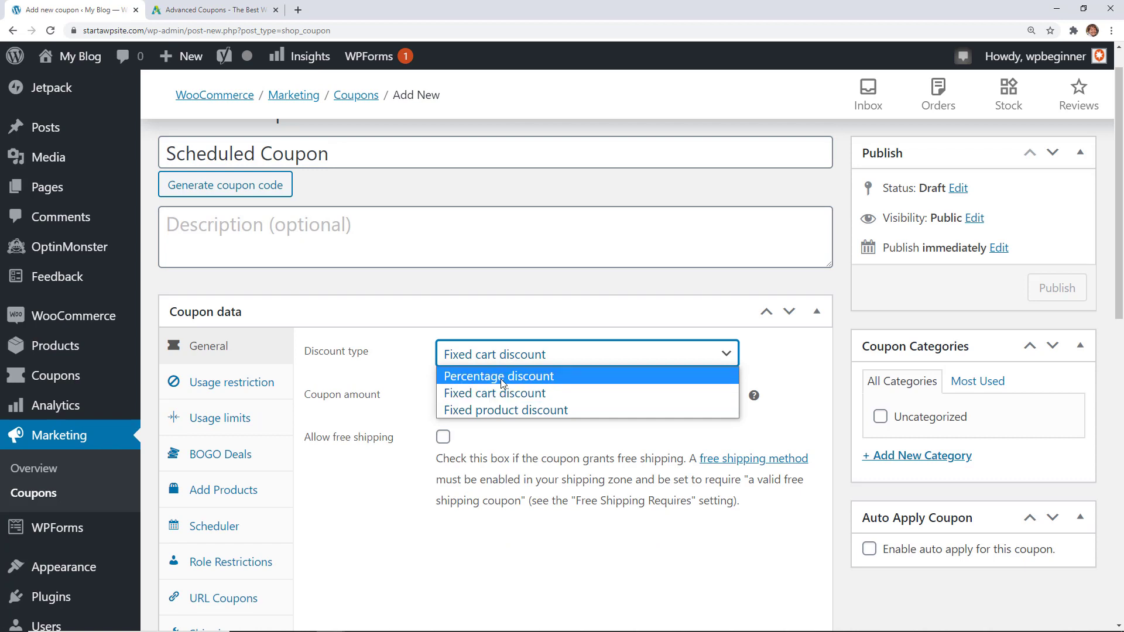
{"action": "left_click", "coordinate": [501, 378]}
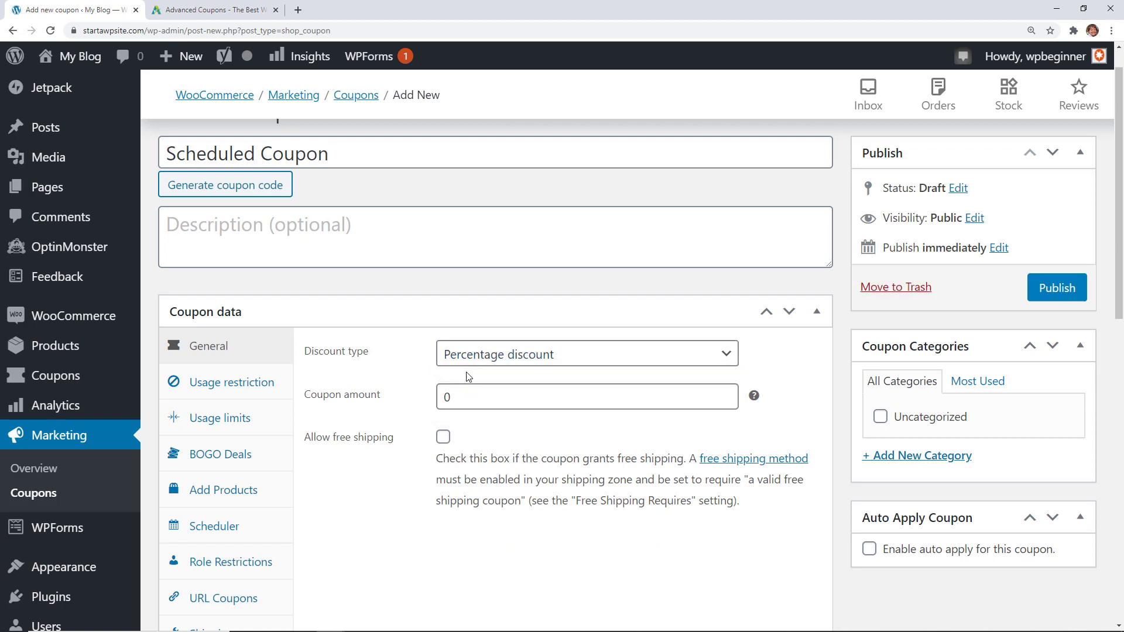
{"action": "double_click", "coordinate": [469, 376]}
{"action": "left_click", "coordinate": [473, 358]}
{"action": "left_click", "coordinate": [475, 392]}
{"action": "double_click", "coordinate": [469, 395]}
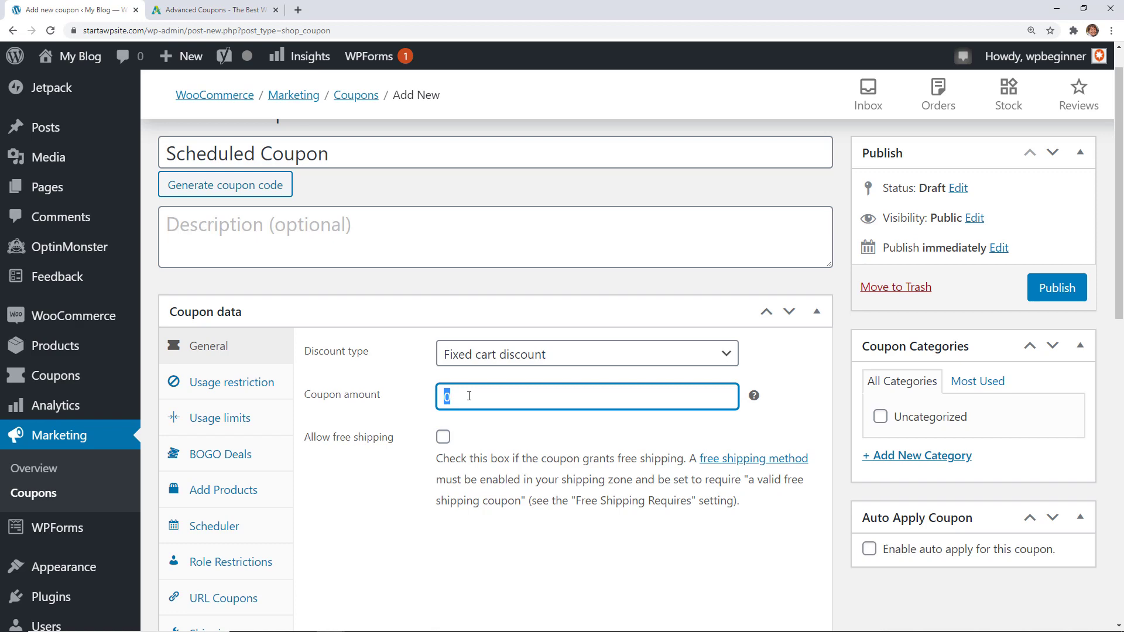
{"action": "type", "text": "5"}
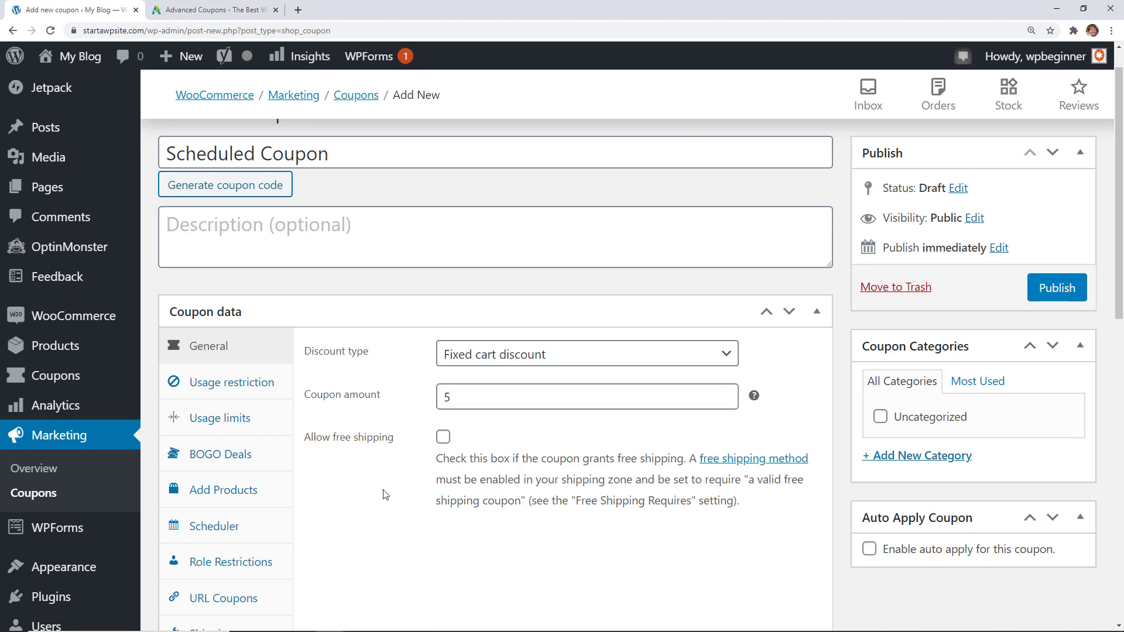
{"action": "scroll", "coordinate": [389, 492], "scroll_direction": "down", "scroll_amount": 1}
- Schedule the coupon to start at 11:30, edit its error messages, and publish it
{"action": "left_click", "coordinate": [218, 489]}
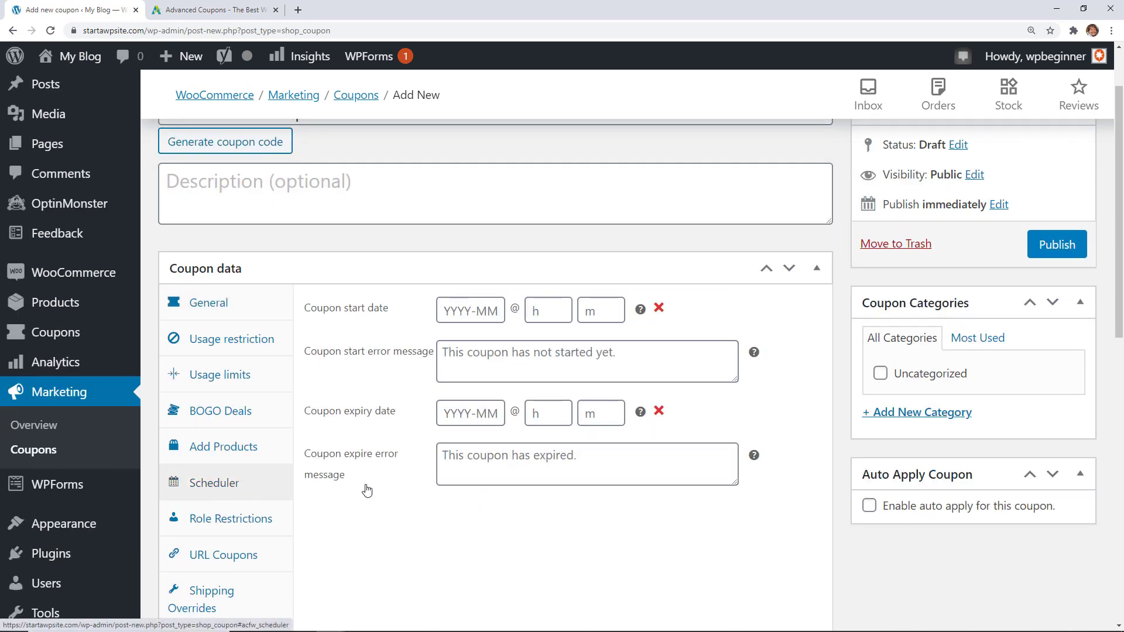
{"action": "left_click", "coordinate": [467, 313]}
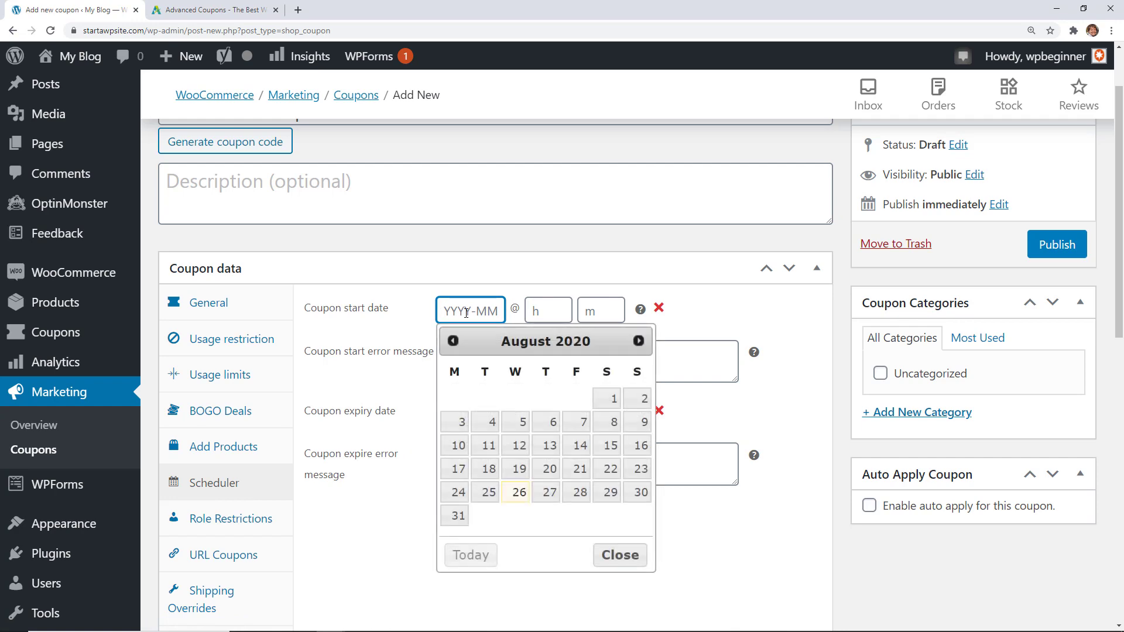
{"action": "left_click", "coordinate": [519, 489]}
{"action": "left_click", "coordinate": [548, 311]}
{"action": "type", "text": "11"}
{"action": "left_click", "coordinate": [589, 315]}
{"action": "type", "text": "30"}
{"action": "left_click", "coordinate": [470, 358]}
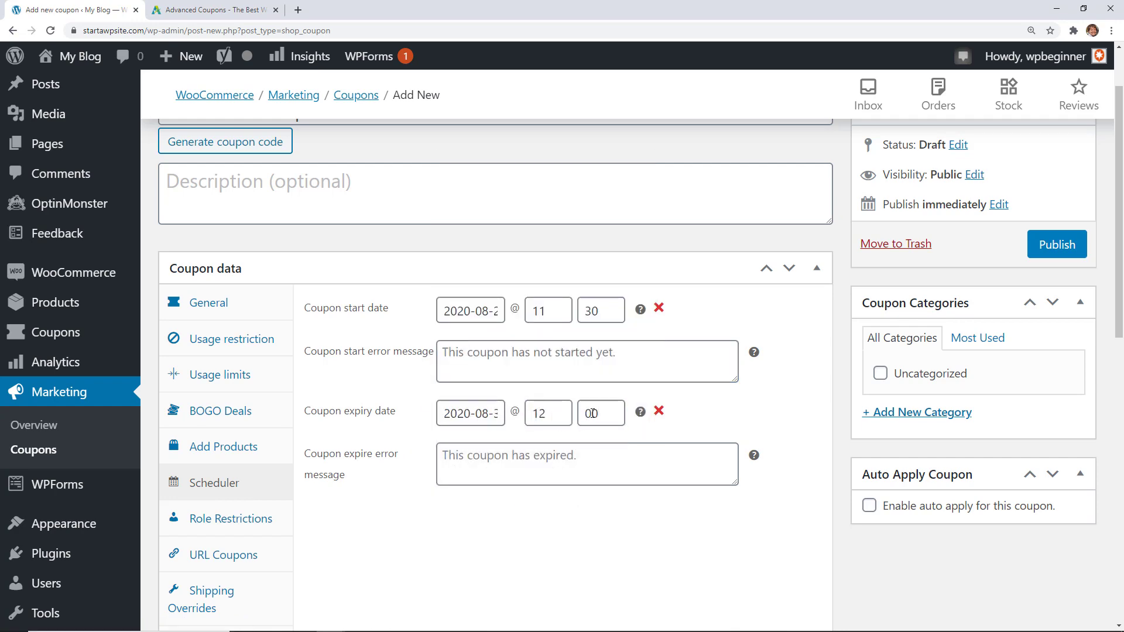
{"action": "left_click", "coordinate": [470, 358]}
{"action": "type", "text": "This coupona has not started"}
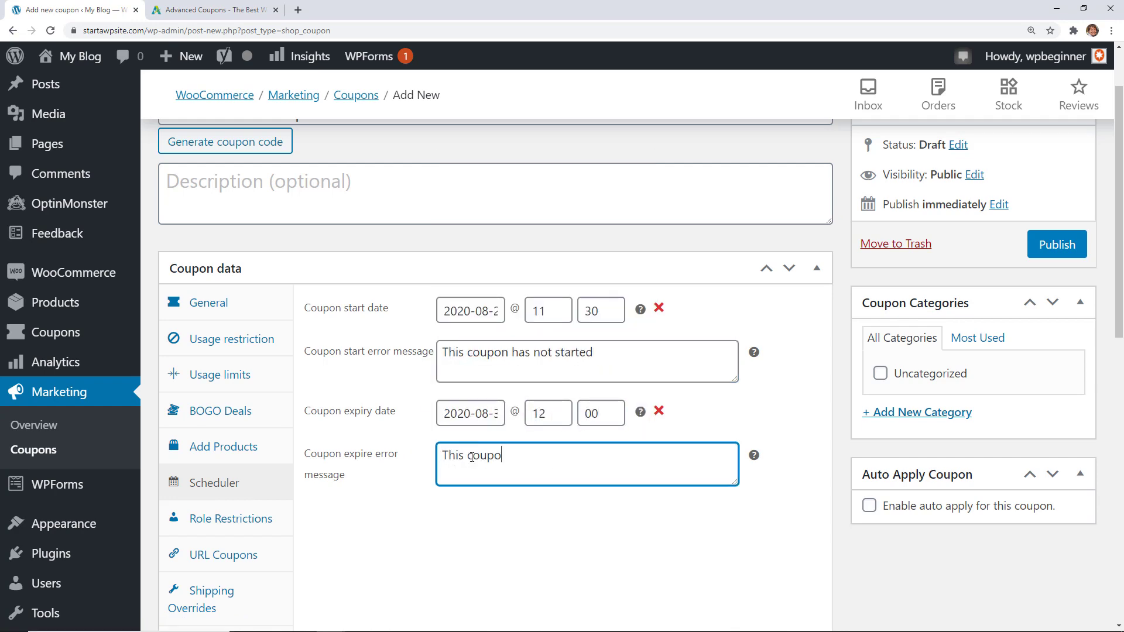
{"action": "left_click", "coordinate": [1064, 332]}
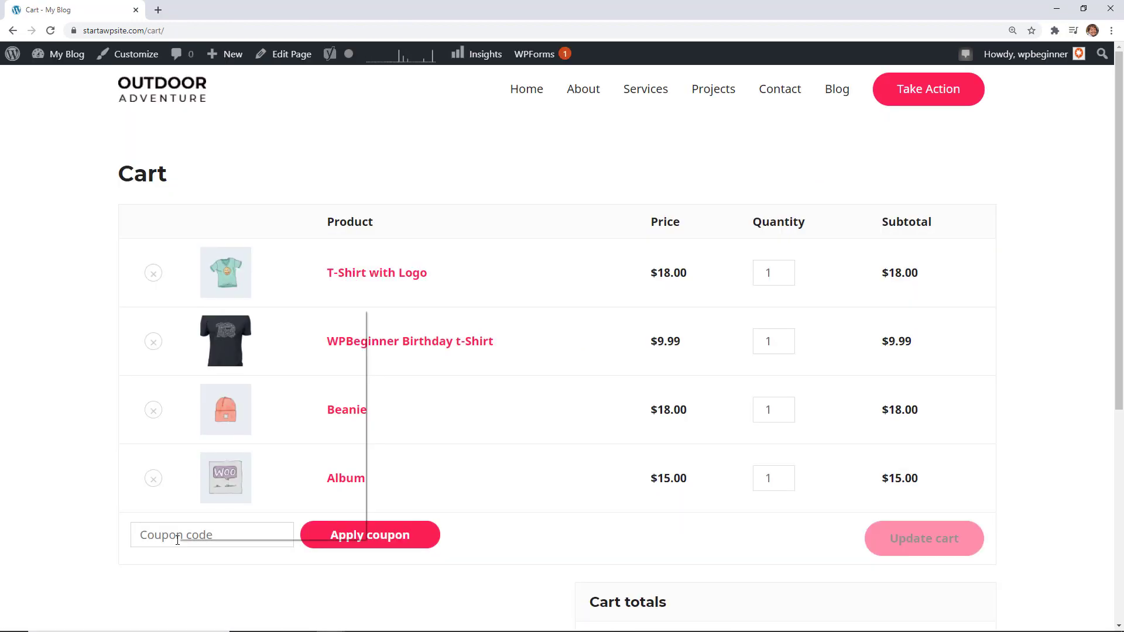
- Paste and apply the Scheduled Coupon code in the cart, getting the 'not started yet' error
{"action": "right_click", "coordinate": [178, 536]}
{"action": "left_click", "coordinate": [225, 398]}
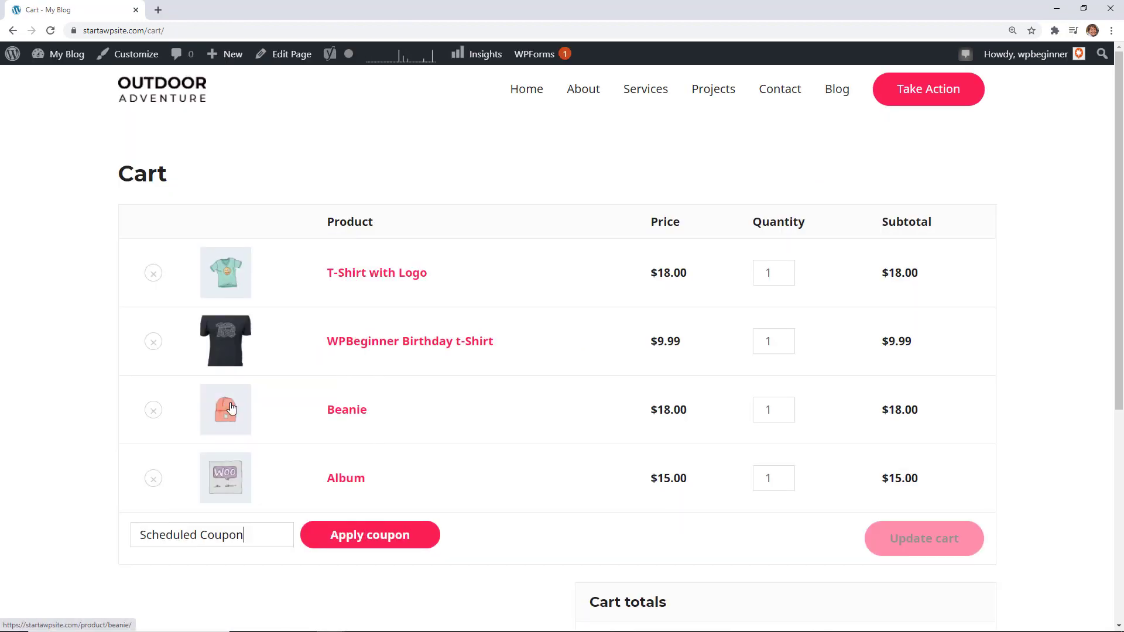
{"action": "left_click", "coordinate": [343, 535]}
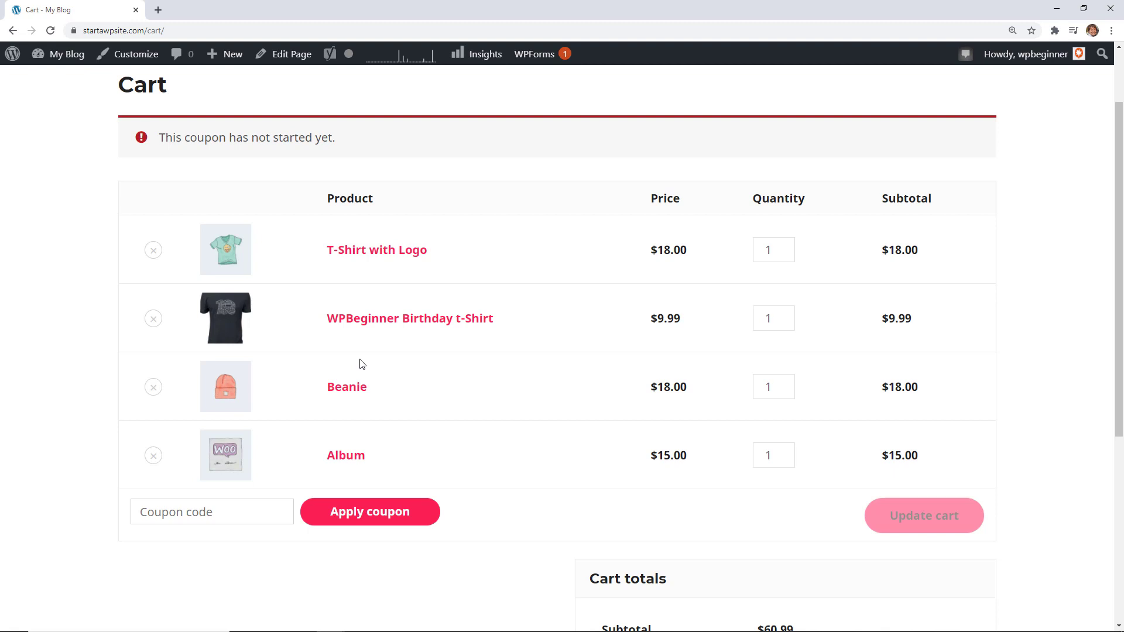
{"action": "scroll", "coordinate": [360, 364], "scroll_direction": "down", "scroll_amount": 5}
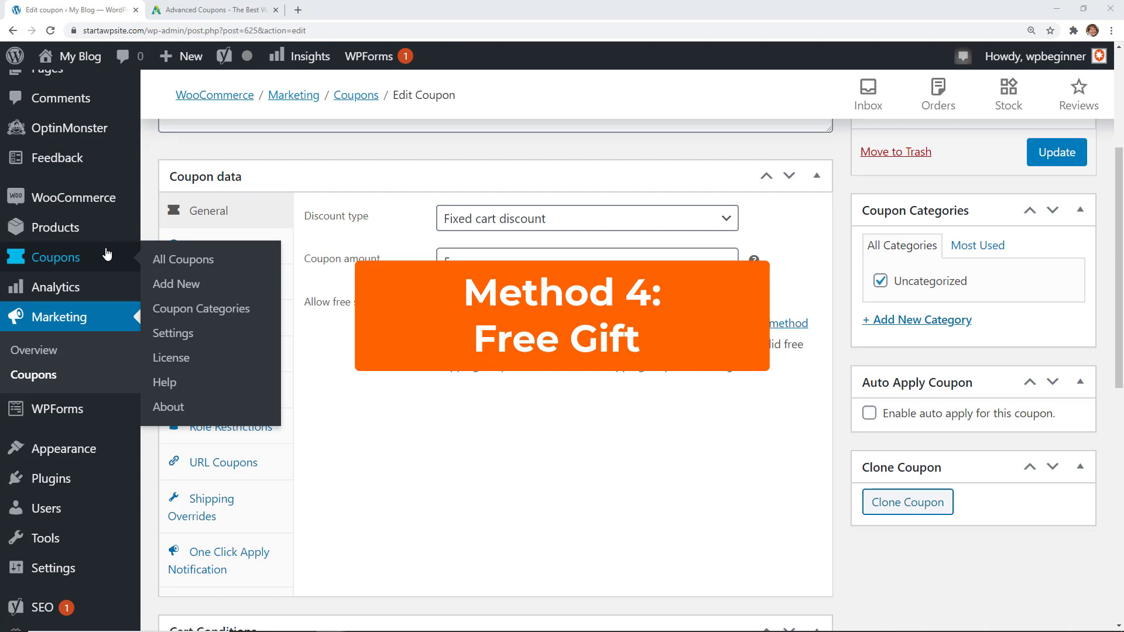
- Start a new coupon titled 'freeshirt'
{"action": "scroll", "coordinate": [310, 264], "scroll_direction": "up", "scroll_amount": 4}
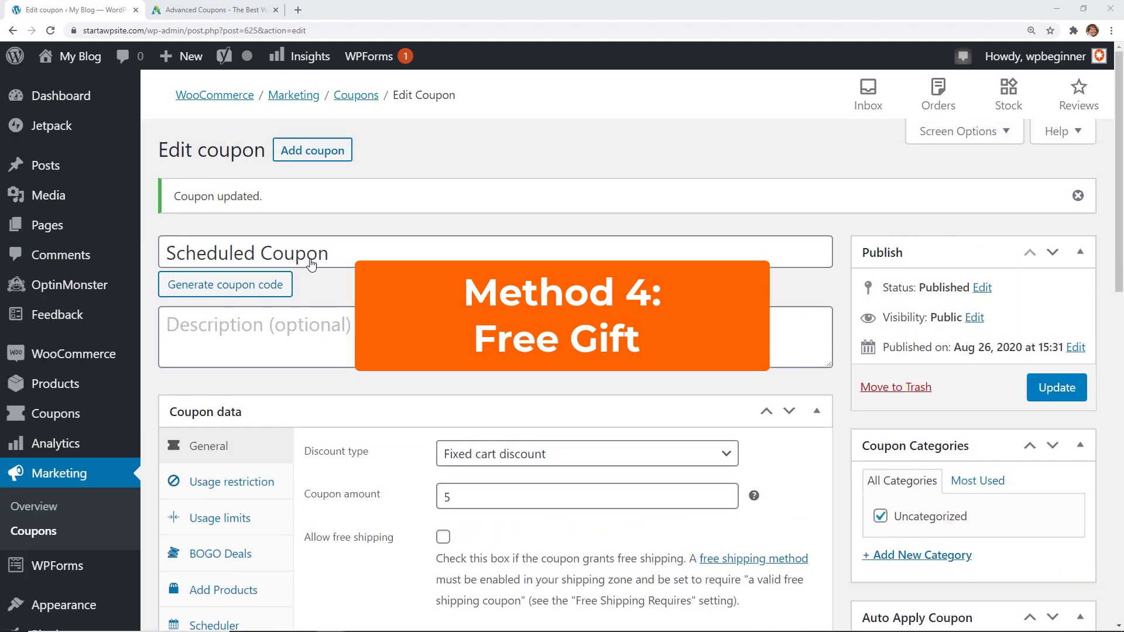
{"action": "left_click", "coordinate": [305, 152]}
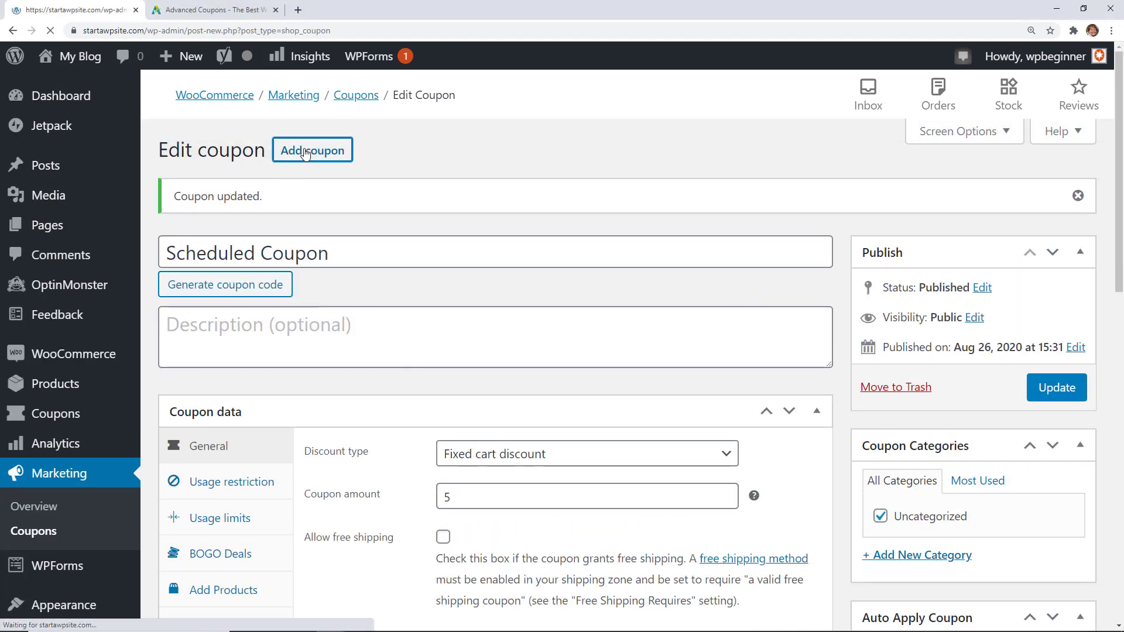
{"action": "type", "text": "free"}
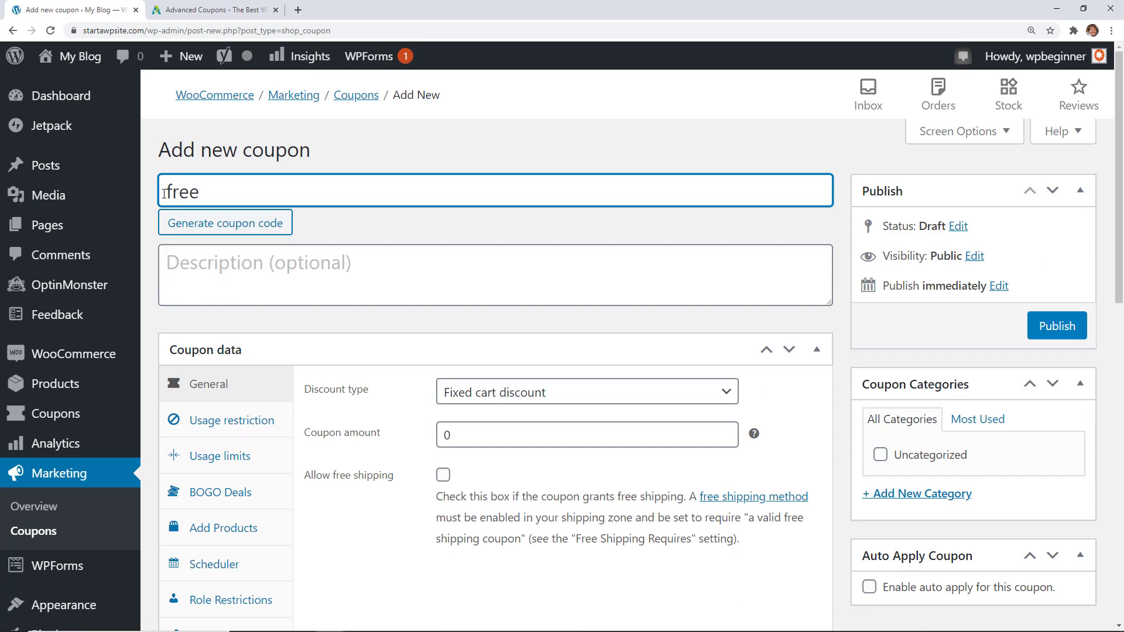
{"action": "type", "text": "shirt"}
{"action": "scroll", "coordinate": [321, 298], "scroll_direction": "down", "scroll_amount": 2}
- Make the coupon add Logo Tshirt (#619) with its price overridden to 0
{"action": "left_click", "coordinate": [218, 407]}
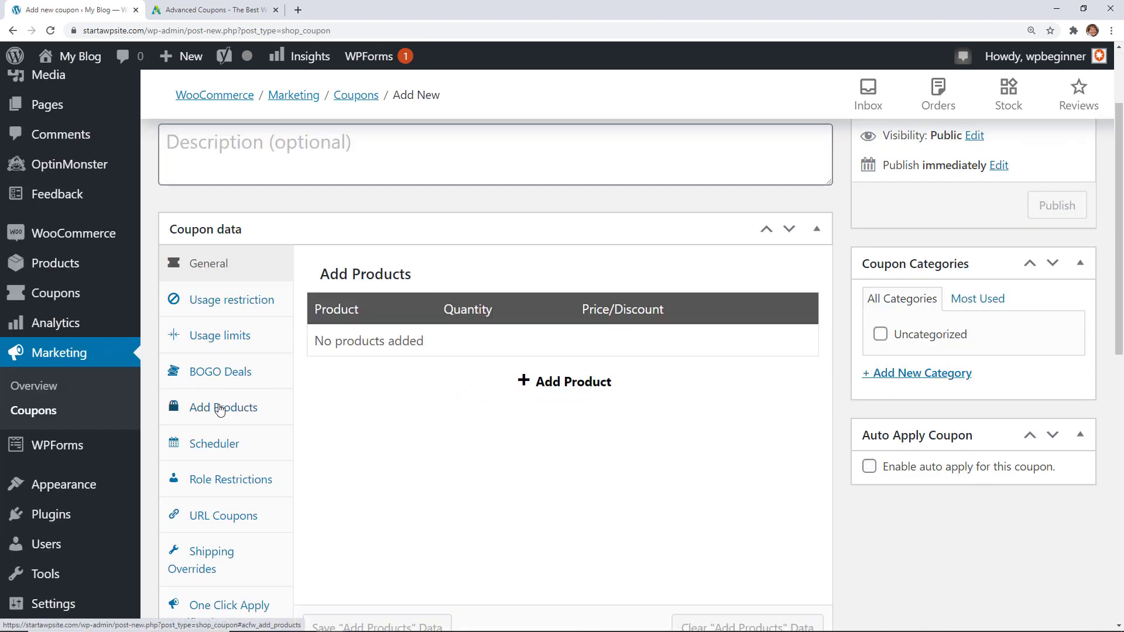
{"action": "left_click", "coordinate": [536, 382]}
{"action": "left_click", "coordinate": [450, 342]}
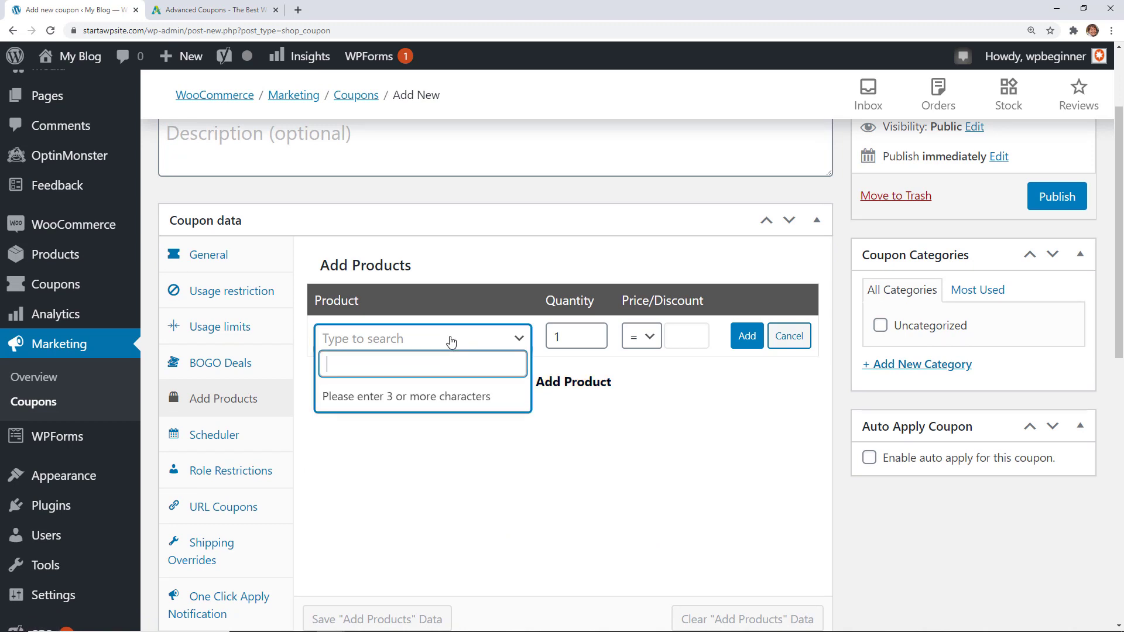
{"action": "type", "text": "logo"}
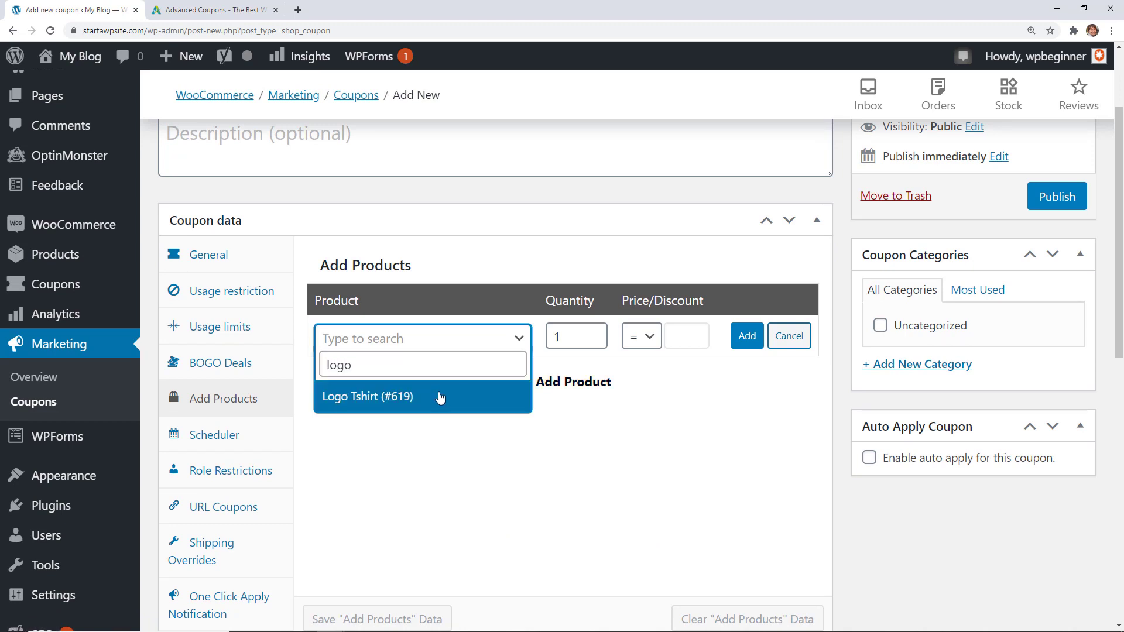
{"action": "left_click", "coordinate": [433, 401]}
{"action": "left_click", "coordinate": [649, 342]}
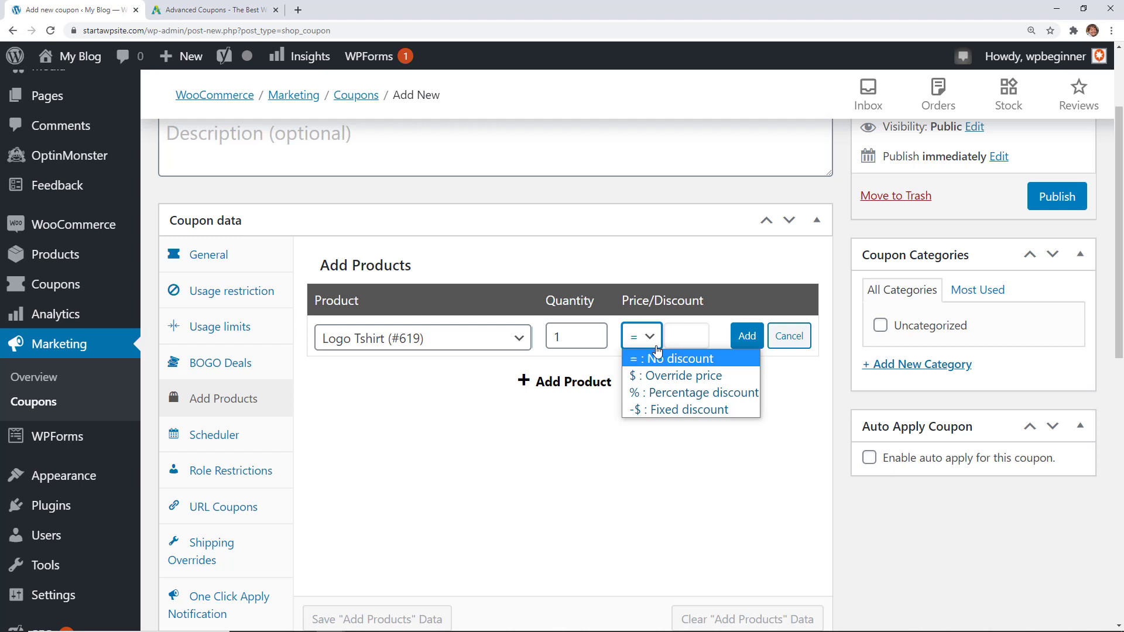
{"action": "left_click", "coordinate": [666, 378]}
{"action": "left_click", "coordinate": [674, 341]}
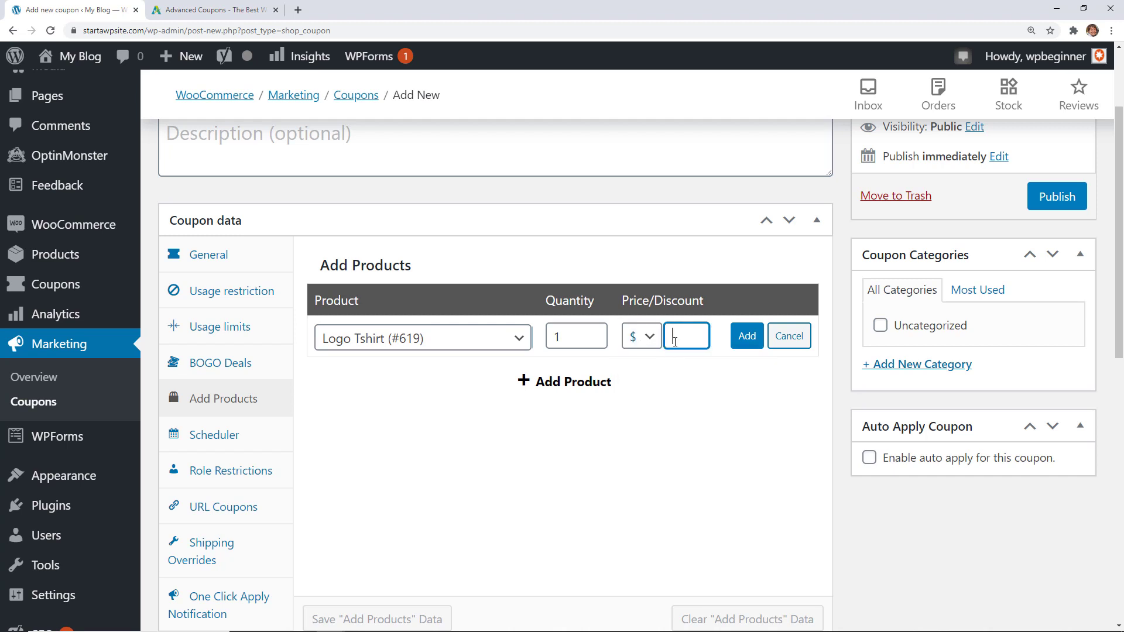
{"action": "type", "text": "0"}
{"action": "left_click", "coordinate": [745, 337]}
{"action": "scroll", "coordinate": [723, 384], "scroll_direction": "up", "scroll_amount": 2}
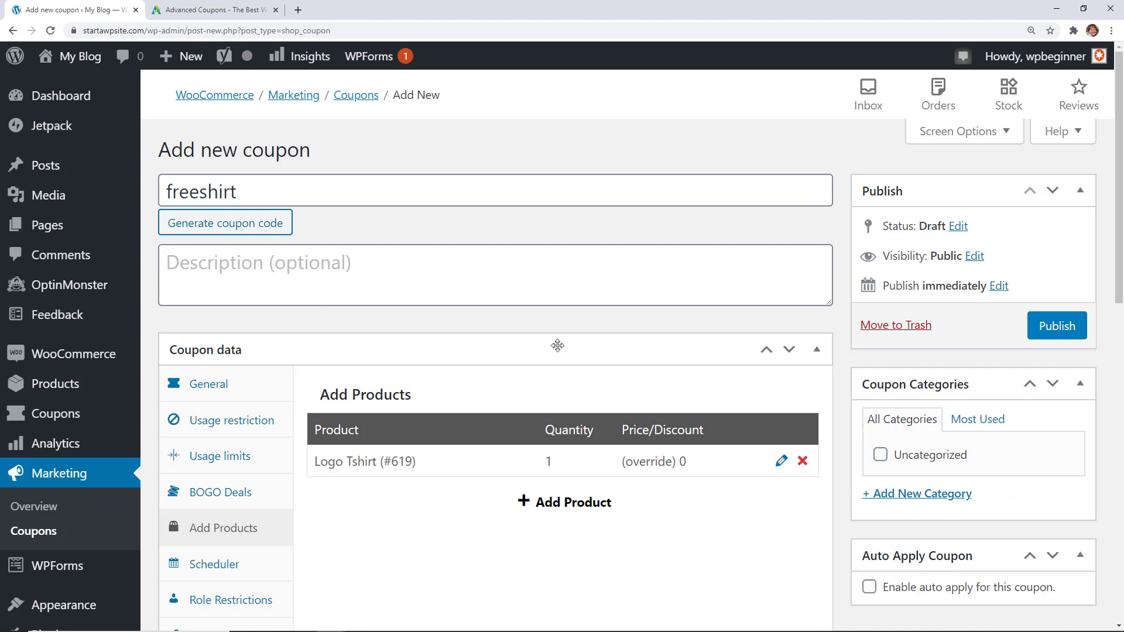
- Publish freeshirt and apply its code in the cart, adding a Logo Tshirt at $0.00
{"action": "left_click", "coordinate": [1070, 329]}
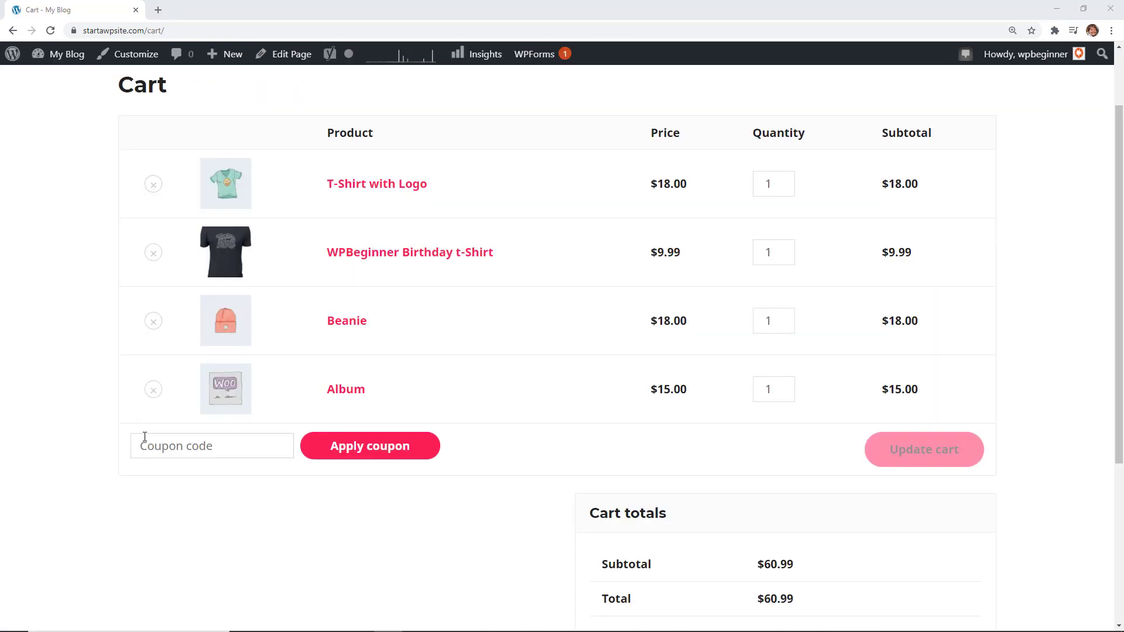
{"action": "left_click", "coordinate": [165, 448]}
{"action": "right_click", "coordinate": [165, 448]}
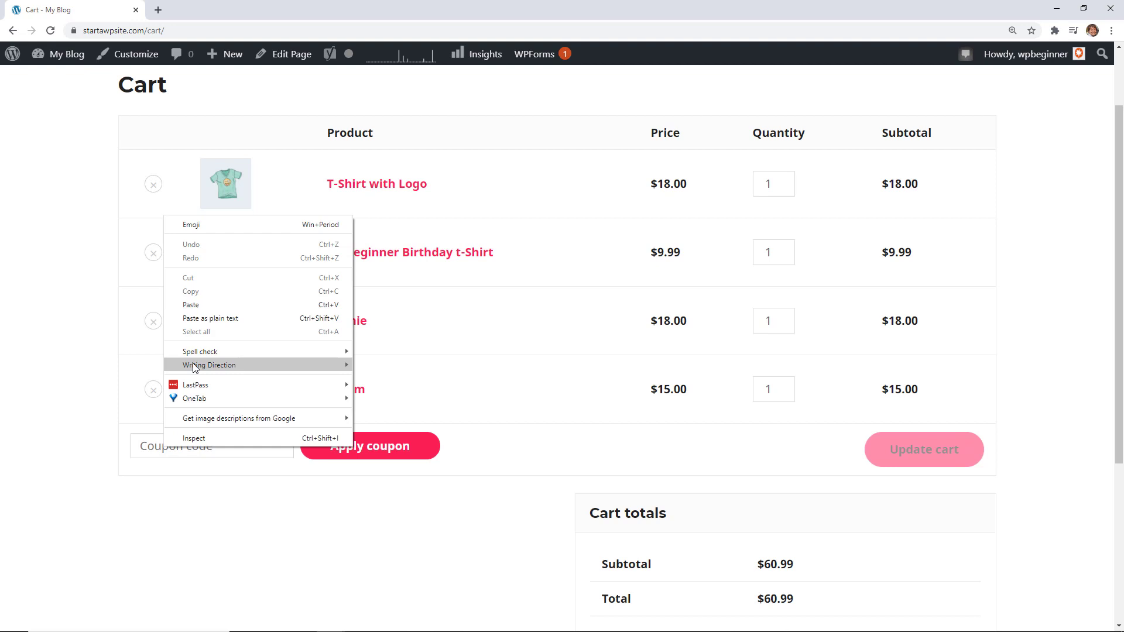
{"action": "left_click", "coordinate": [199, 305]}
{"action": "left_click", "coordinate": [346, 454]}
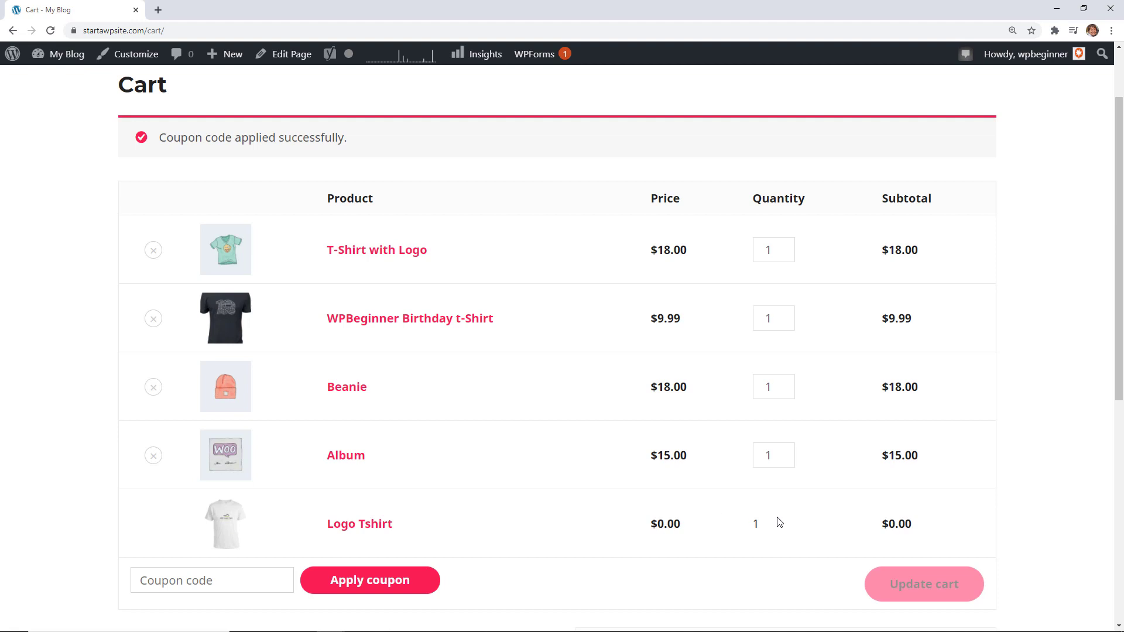
{"action": "scroll", "coordinate": [779, 523], "scroll_direction": "down", "scroll_amount": 4}
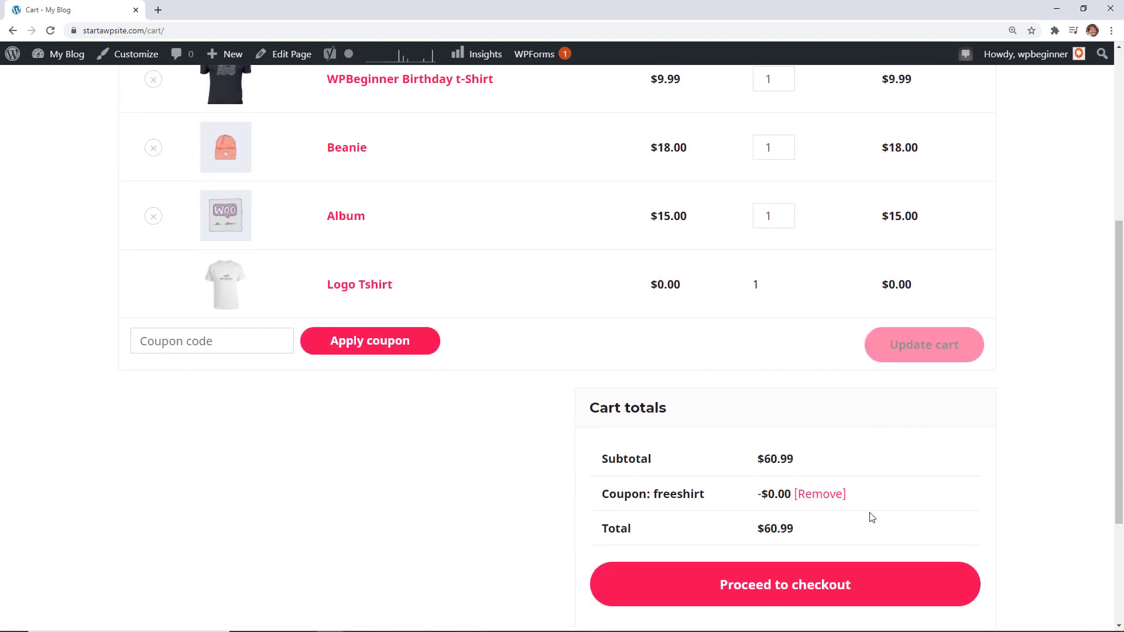
{"action": "scroll", "coordinate": [894, 515], "scroll_direction": "up", "scroll_amount": 1}
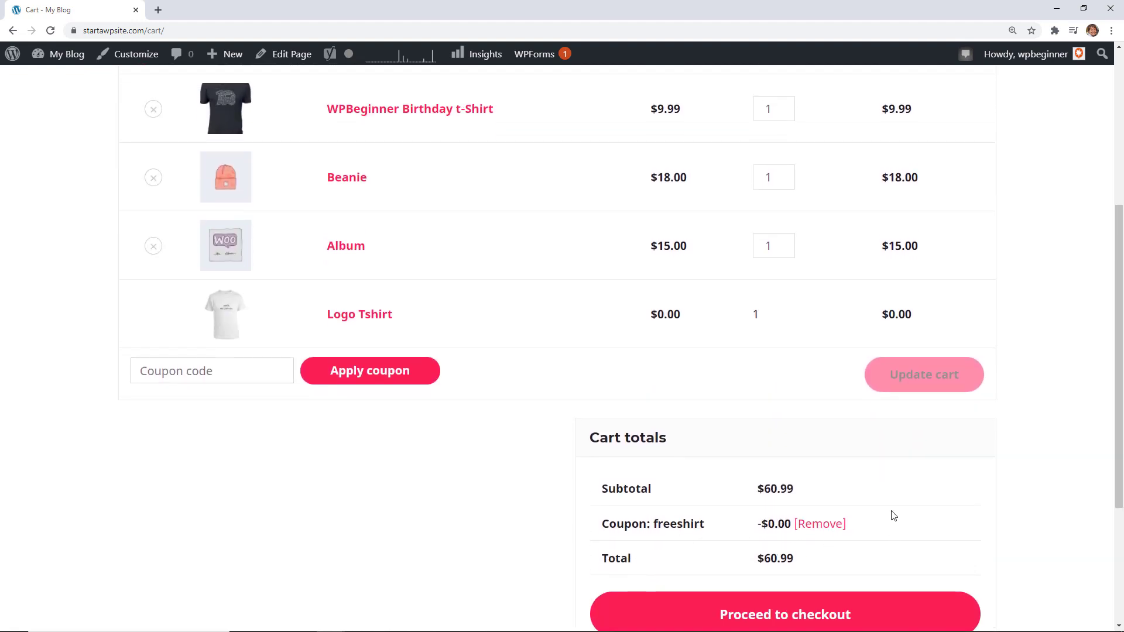
{"action": "scroll", "coordinate": [911, 489], "scroll_direction": "up", "scroll_amount": 2}
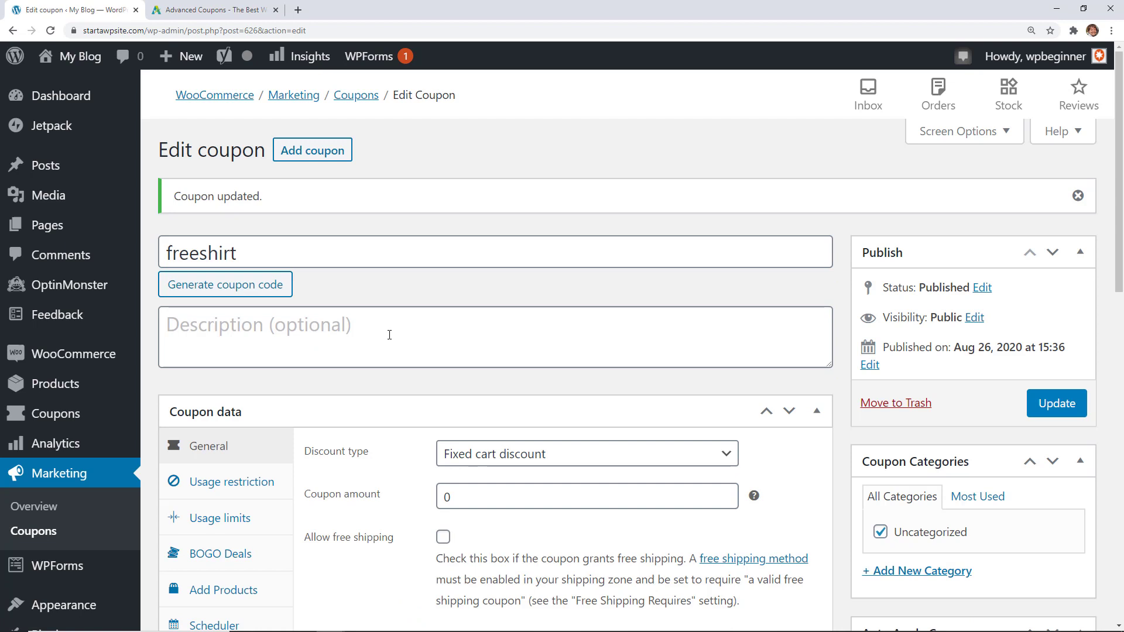
- Create a coupon named 'freegift20' with a minimum spend of 20
{"action": "left_click", "coordinate": [304, 157]}
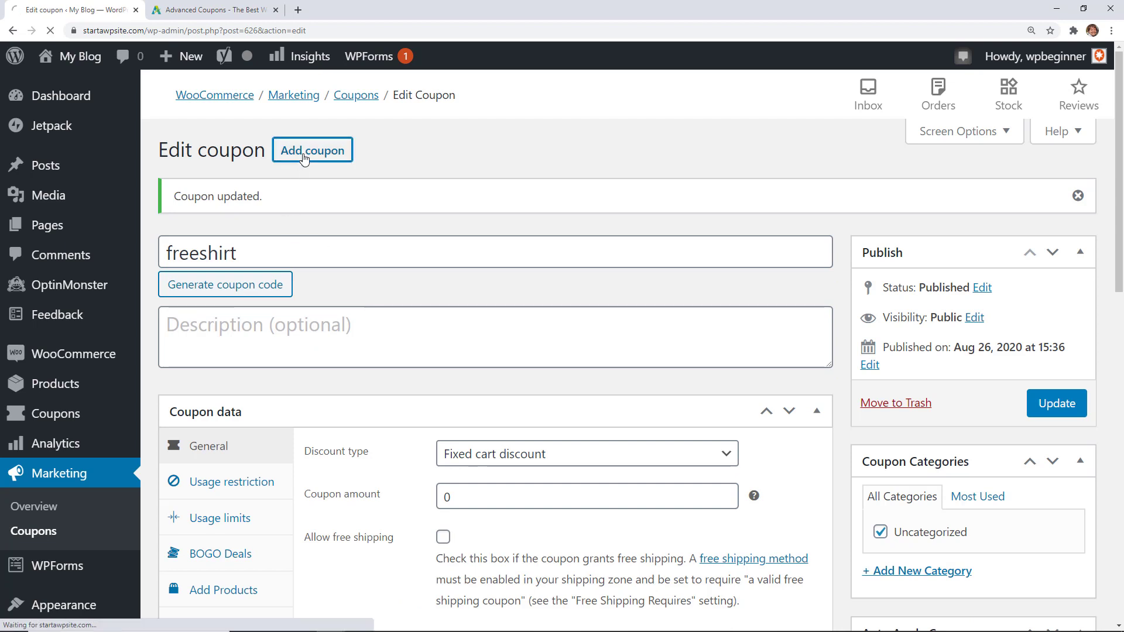
{"action": "type", "text": "freeg"}
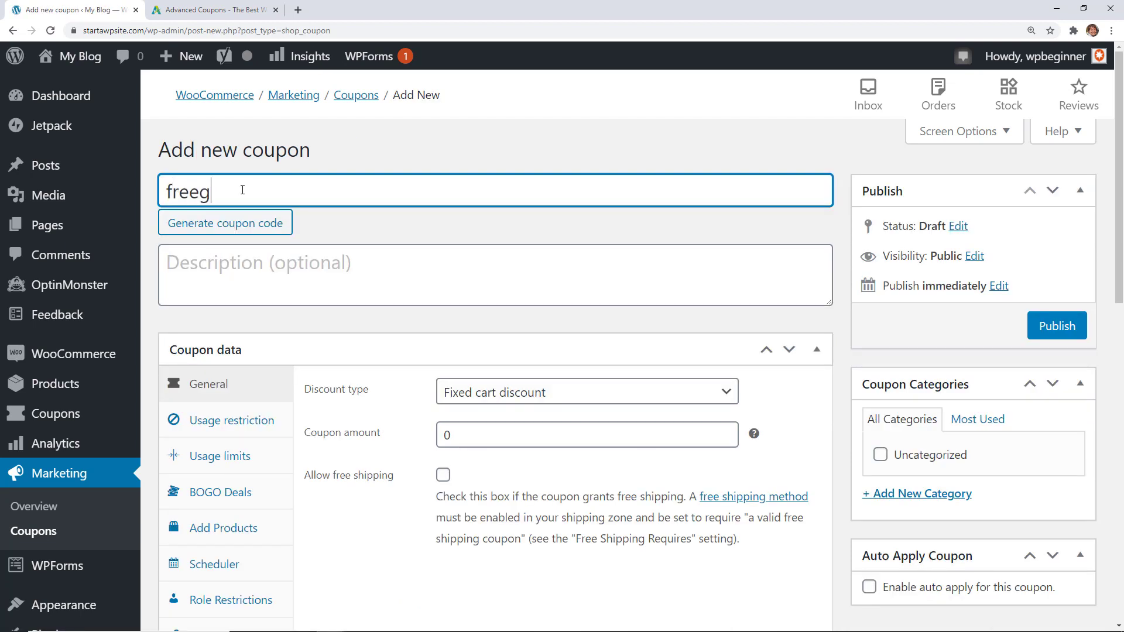
{"action": "type", "text": "ift20"}
{"action": "scroll", "coordinate": [320, 331], "scroll_direction": "down", "scroll_amount": 1}
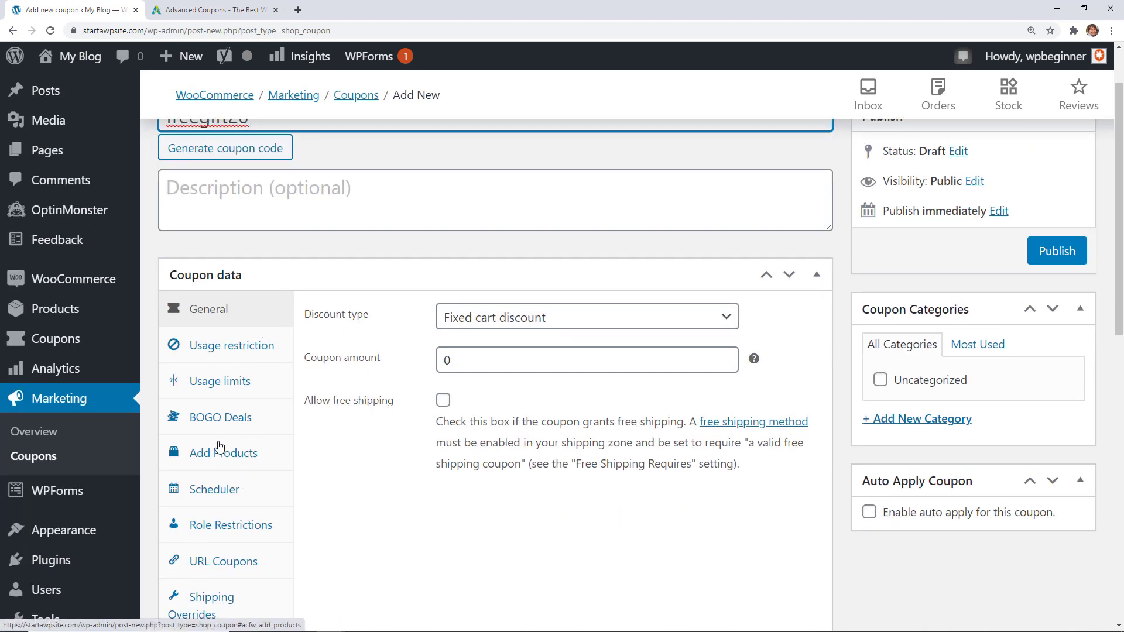
{"action": "left_click", "coordinate": [232, 347]}
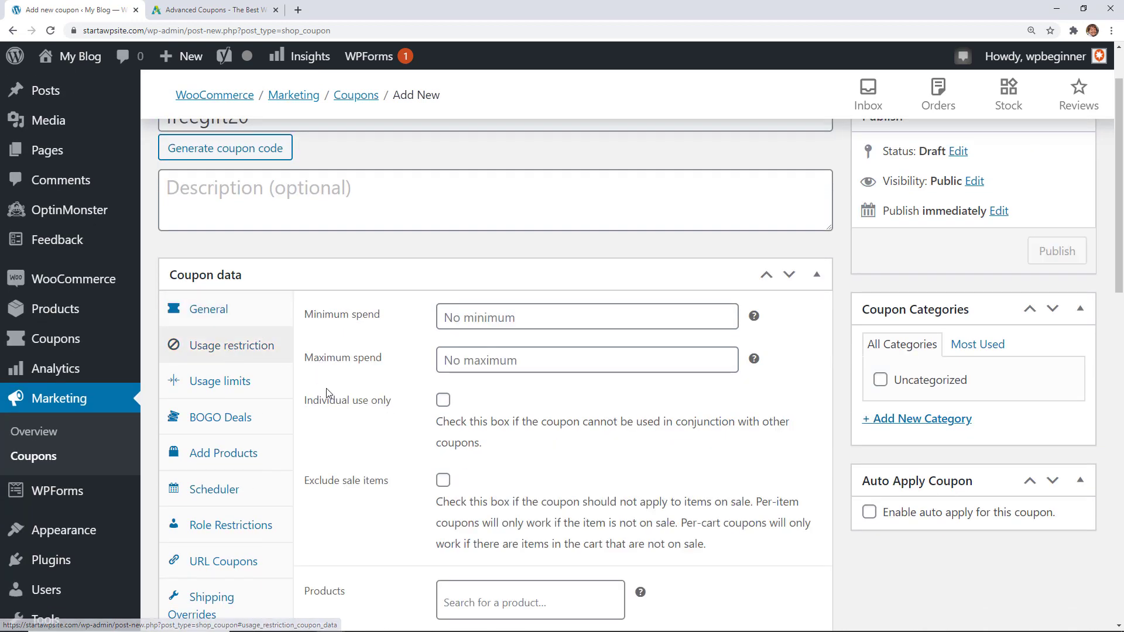
{"action": "scroll", "coordinate": [404, 393], "scroll_direction": "down", "scroll_amount": 1}
{"action": "left_click", "coordinate": [456, 283]}
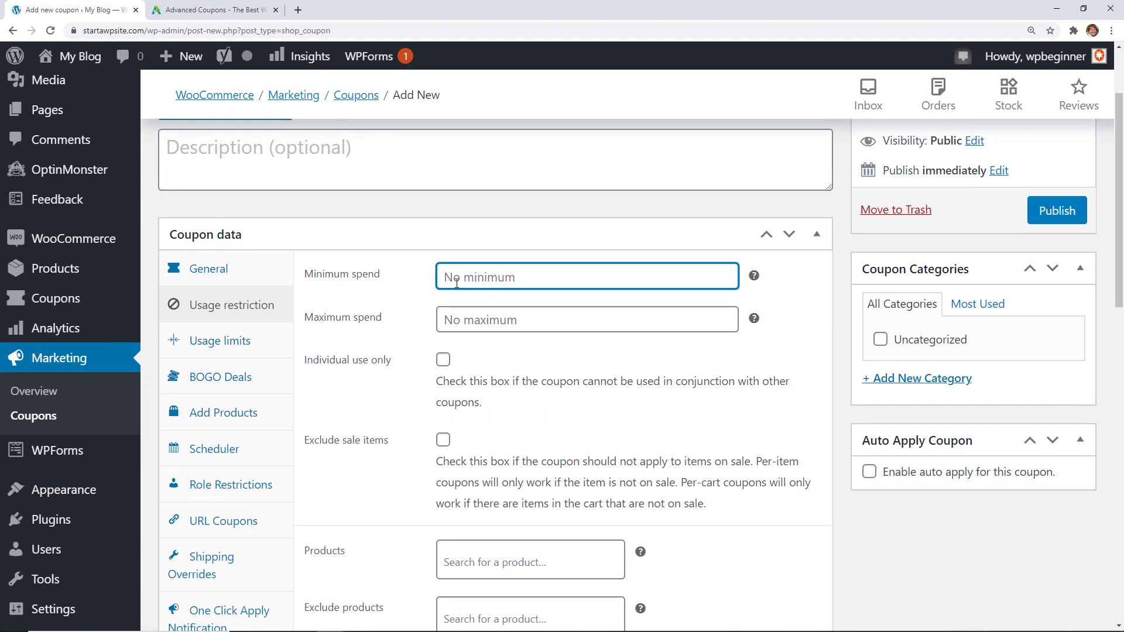
{"action": "type", "text": "20"}
{"action": "scroll", "coordinate": [388, 359], "scroll_direction": "down", "scroll_amount": 1}
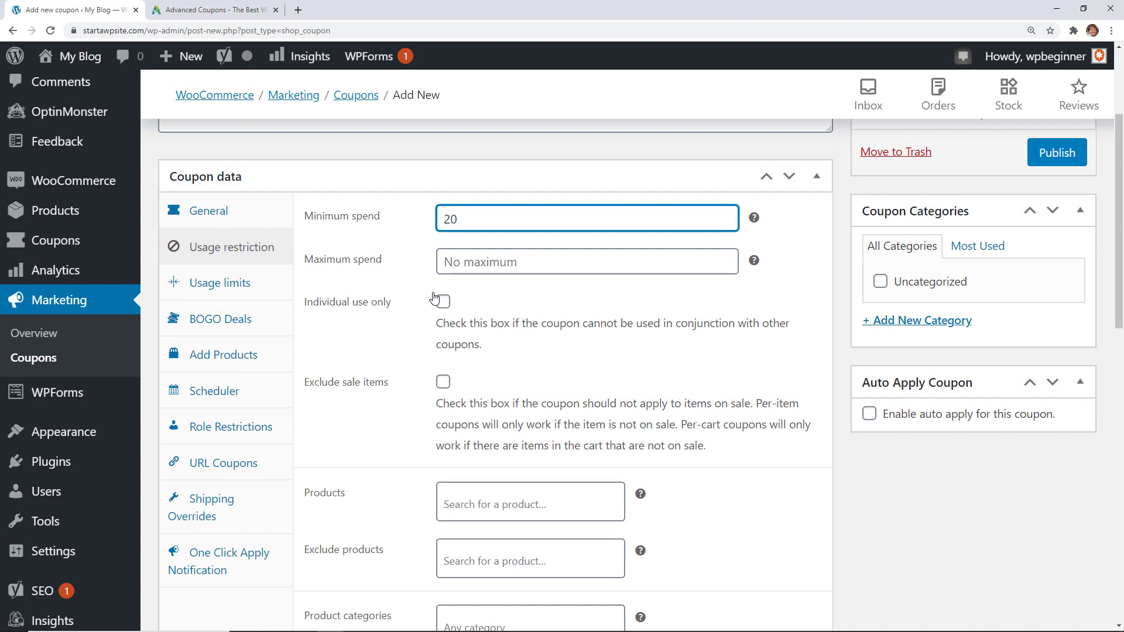
{"action": "scroll", "coordinate": [404, 380], "scroll_direction": "down", "scroll_amount": 1}
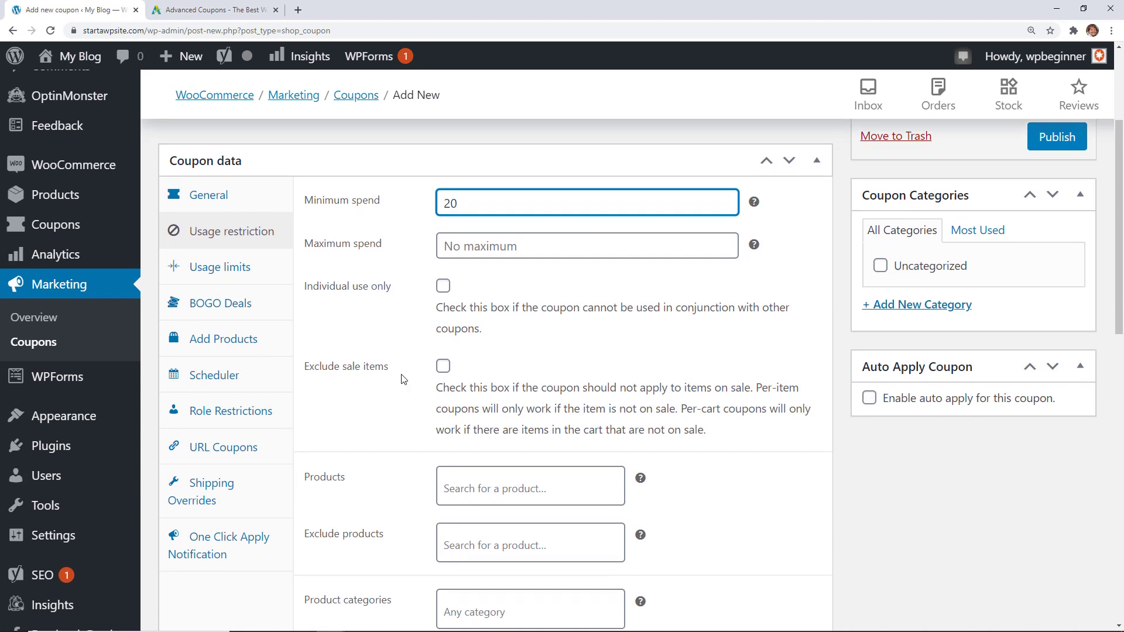
- Make it individual use only, restrict it to Logo Tshirt, and publish it
{"action": "left_click", "coordinate": [443, 291]}
{"action": "scroll", "coordinate": [377, 450], "scroll_direction": "down", "scroll_amount": 1}
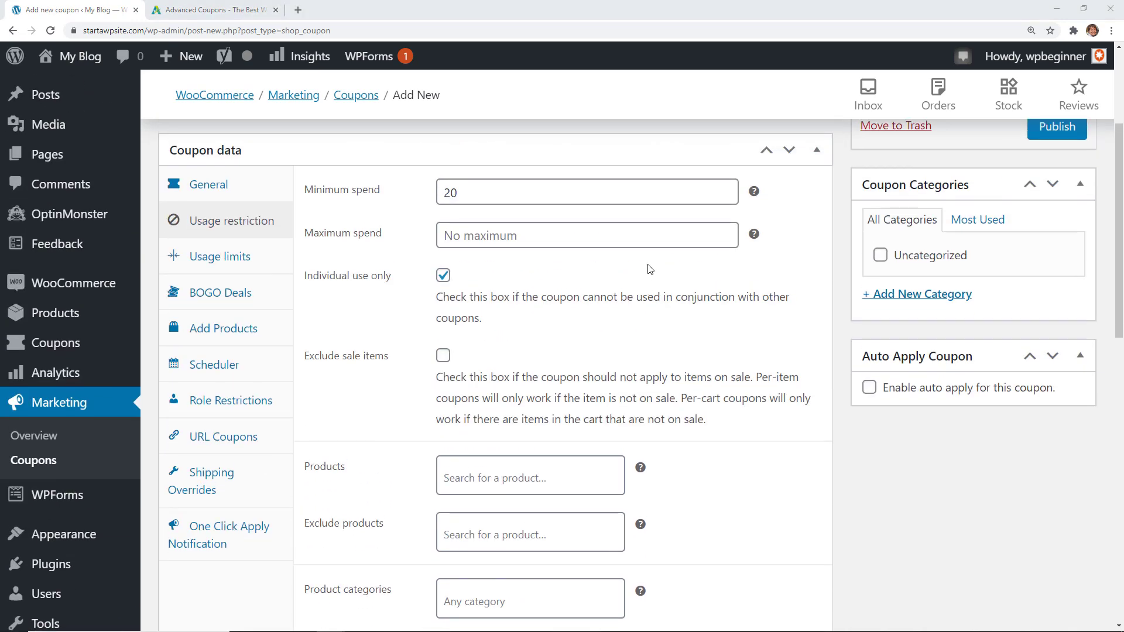
{"action": "scroll", "coordinate": [518, 421], "scroll_direction": "down", "scroll_amount": 1}
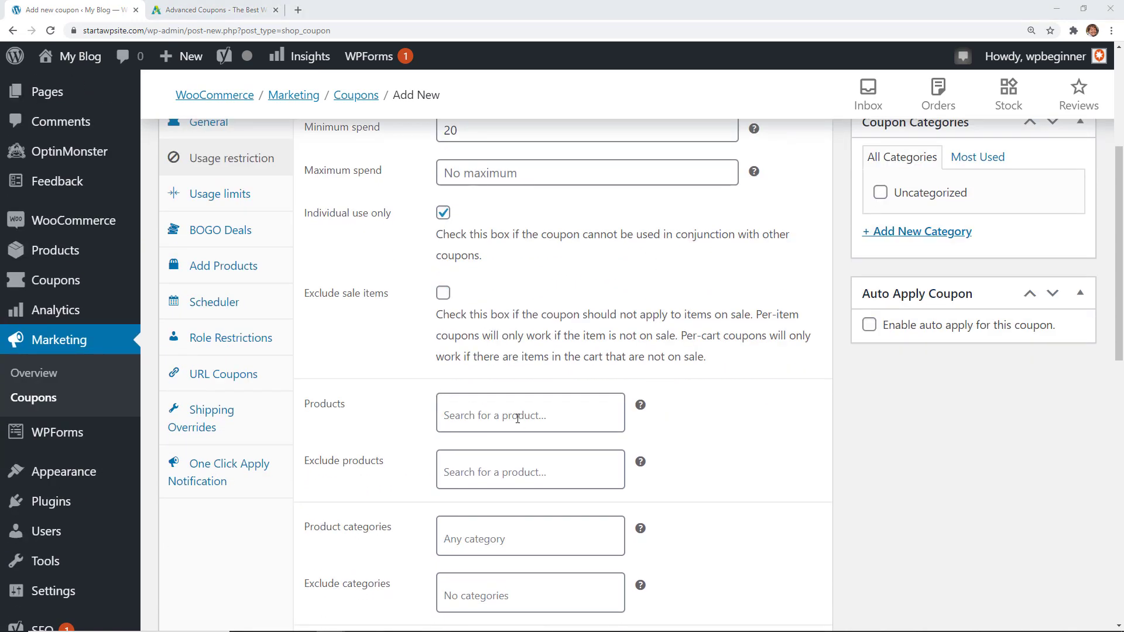
{"action": "left_click", "coordinate": [518, 418]}
{"action": "type", "text": "logo"}
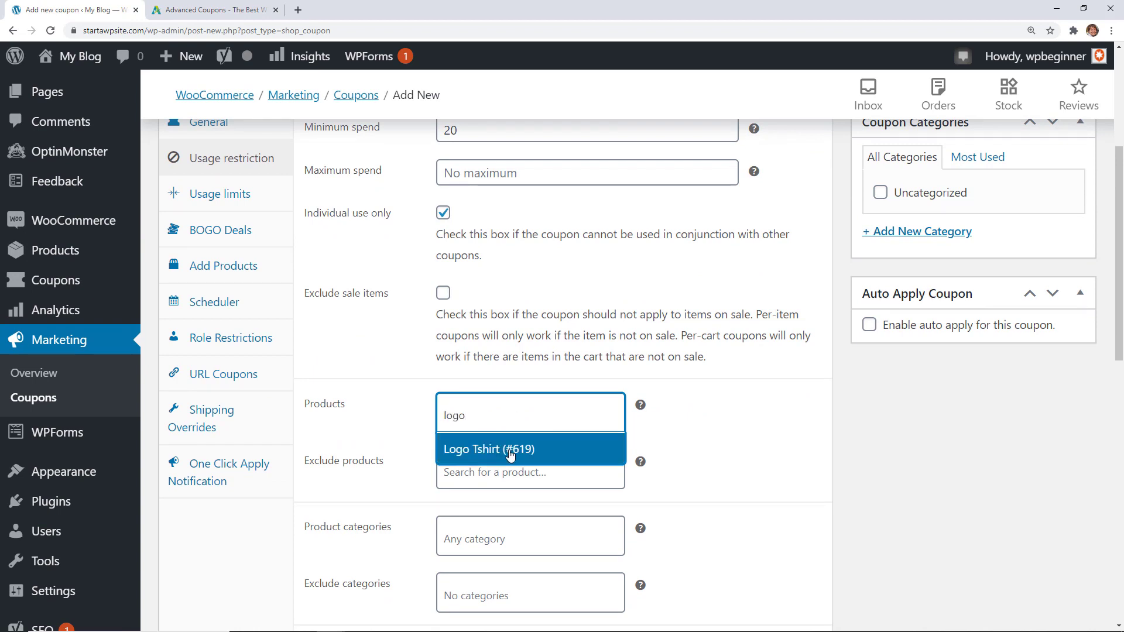
{"action": "left_click", "coordinate": [511, 455]}
{"action": "scroll", "coordinate": [725, 450], "scroll_direction": "down", "scroll_amount": 1}
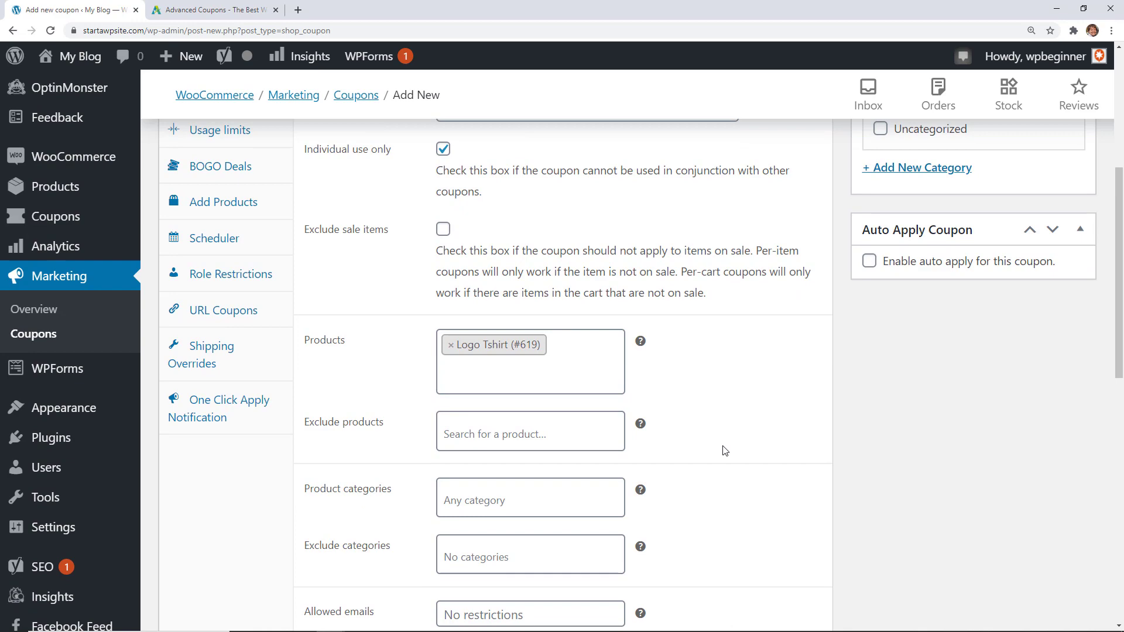
{"action": "scroll", "coordinate": [724, 450], "scroll_direction": "up", "scroll_amount": 5}
{"action": "left_click", "coordinate": [1052, 282]}
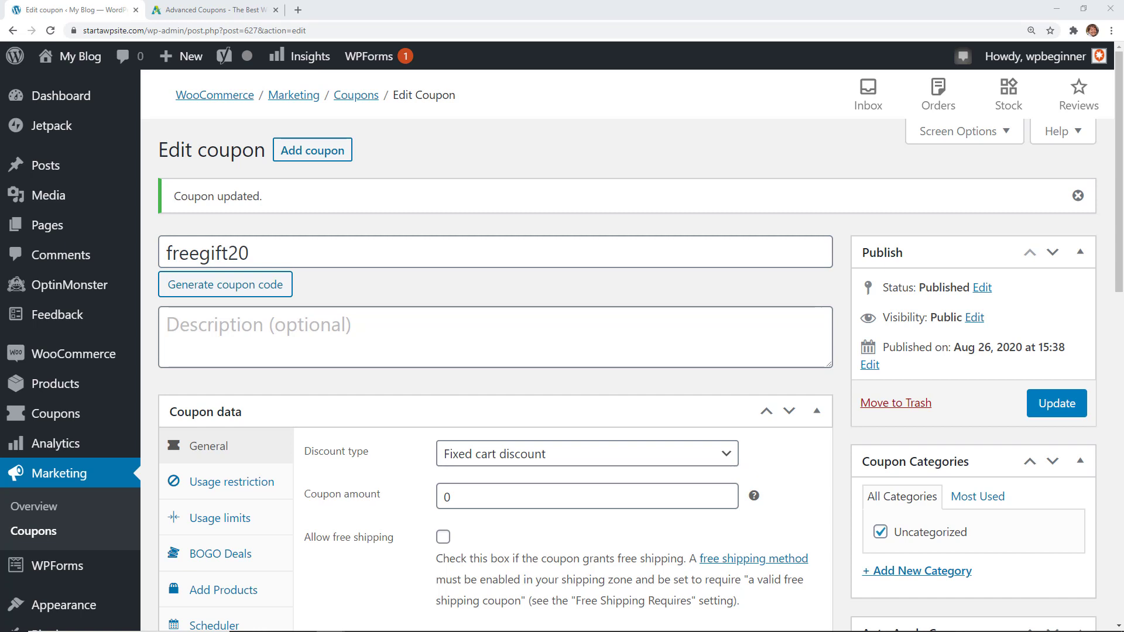
- Open OptinMonster Campaigns and filter the popup templates to the Store Owner category
{"action": "mouse_move", "coordinate": [95, 290]}
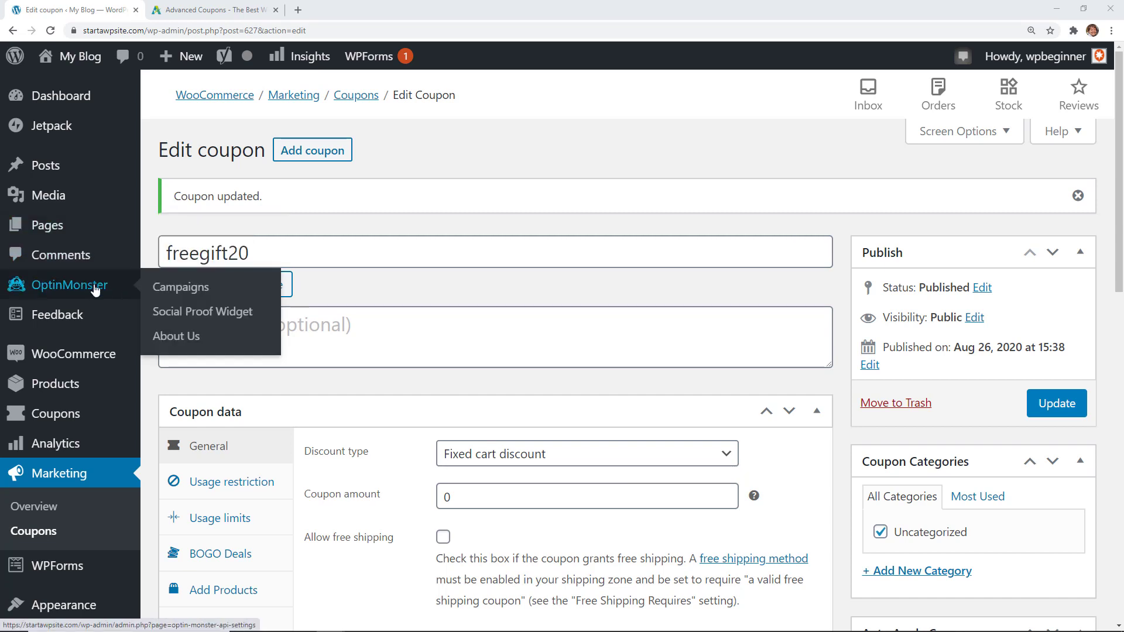
{"action": "left_click", "coordinate": [175, 293]}
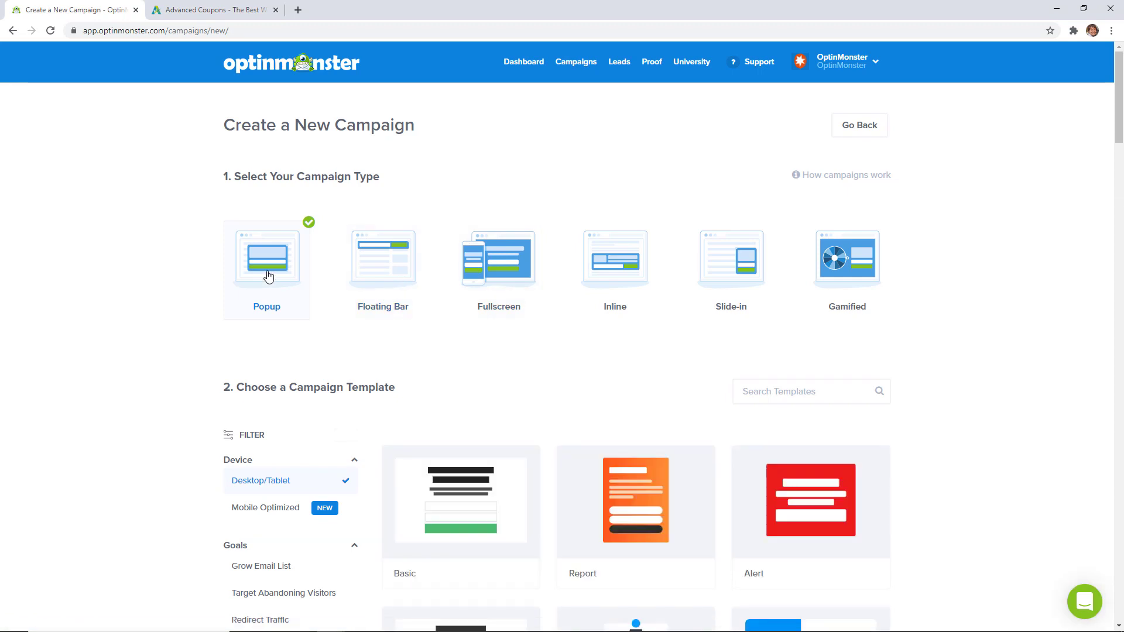
{"action": "scroll", "coordinate": [195, 345], "scroll_direction": "down", "scroll_amount": 4}
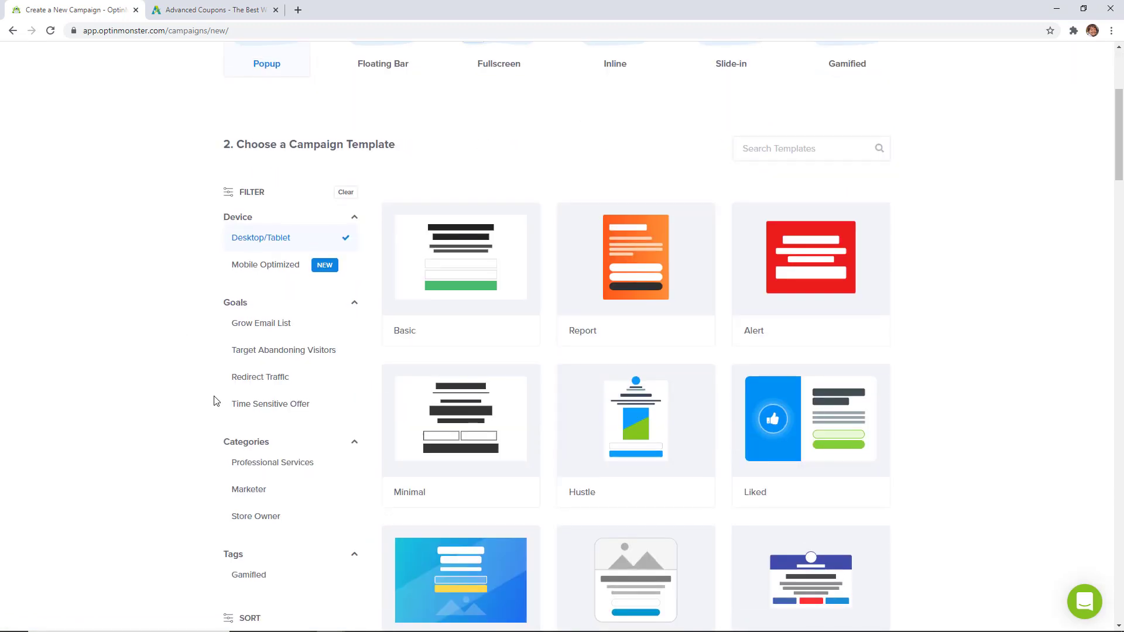
{"action": "scroll", "coordinate": [216, 401], "scroll_direction": "down", "scroll_amount": 1}
{"action": "left_click", "coordinate": [251, 473]}
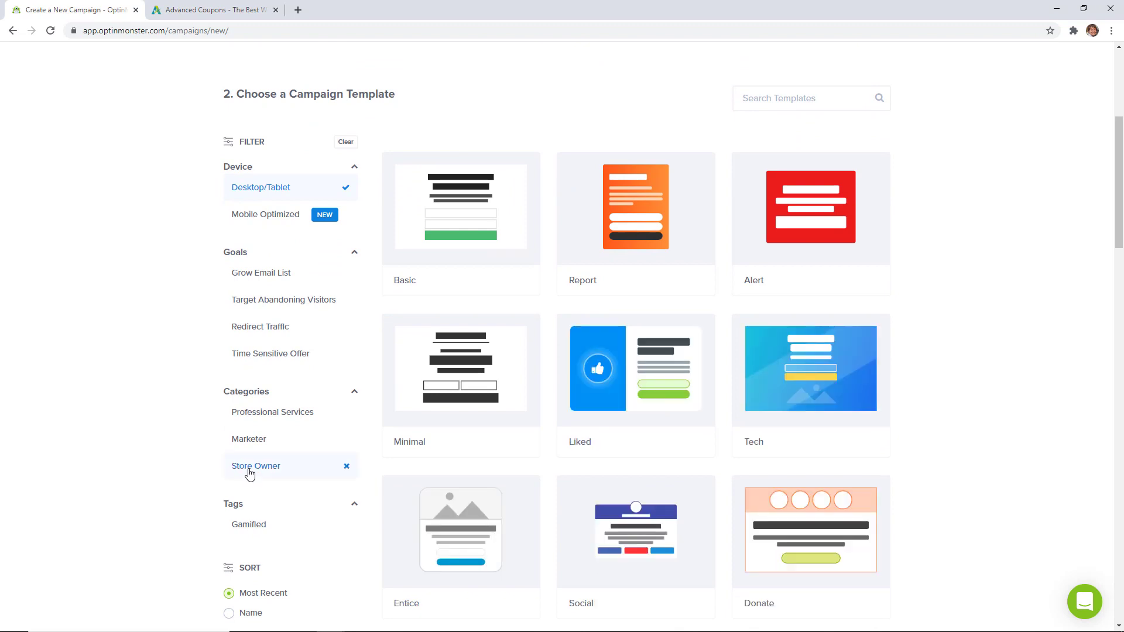
{"action": "scroll", "coordinate": [172, 484], "scroll_direction": "down", "scroll_amount": 3}
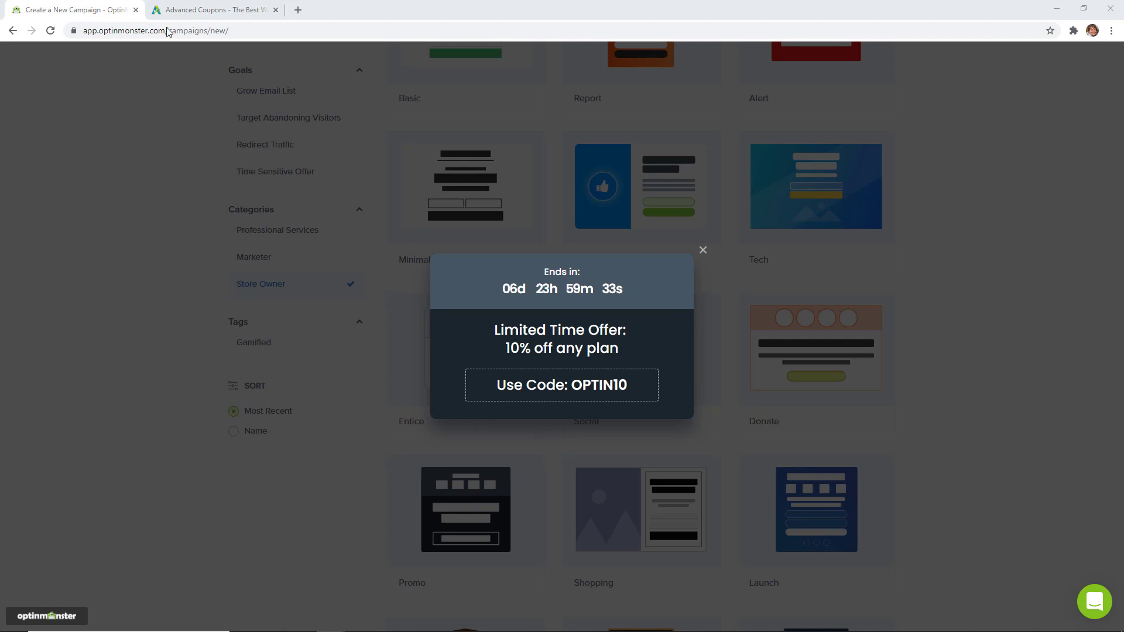
- Load optinmonster.com in a new Chrome tab by typing 'opt' in the address bar
{"action": "left_click", "coordinate": [297, 10]}
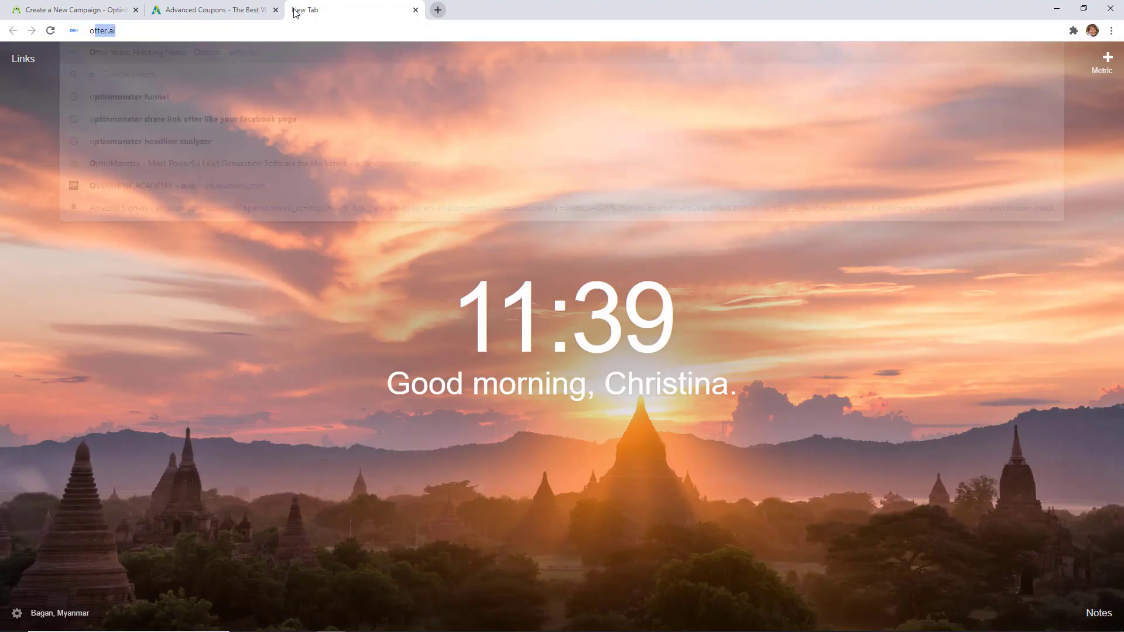
{"action": "type", "text": "opt"}
{"action": "key", "text": "Return"}
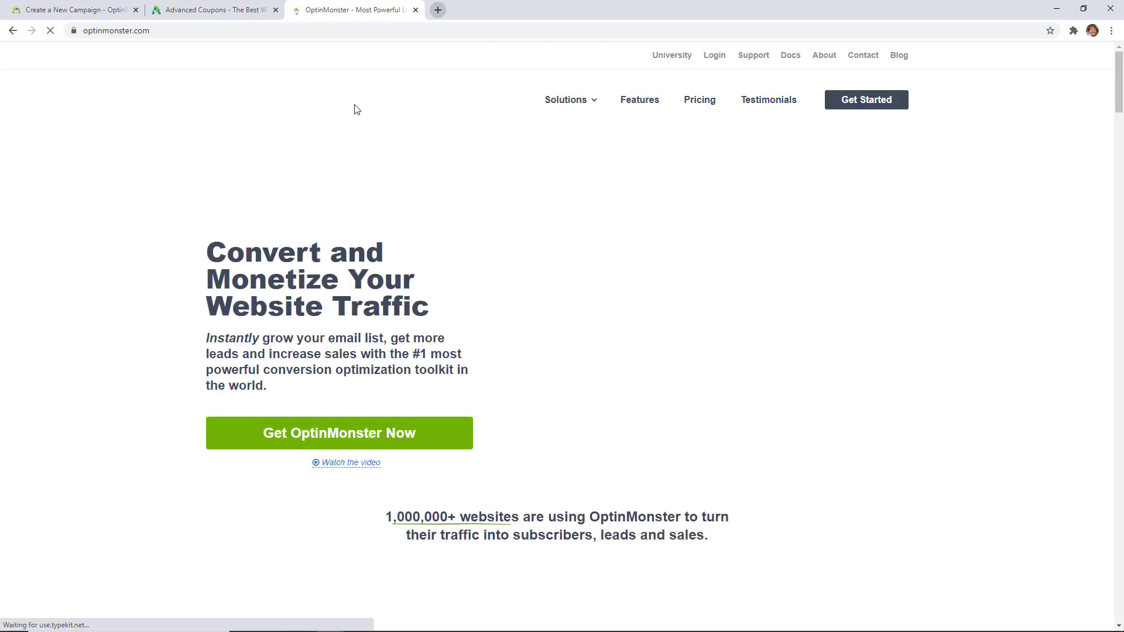